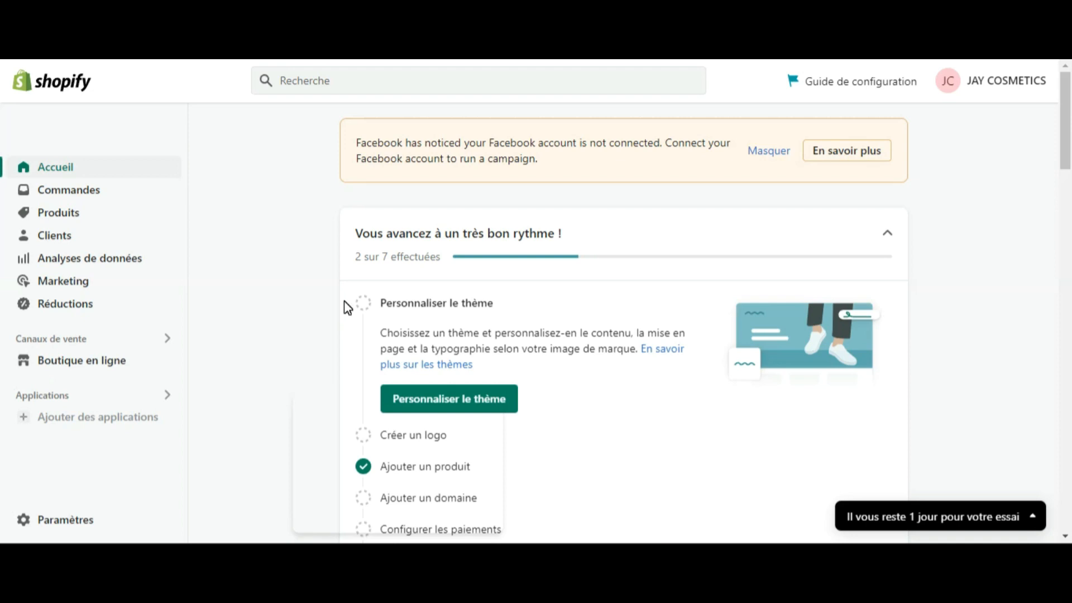
Switch to Canva and open the Logo design templates in the Business category
mouse_move(656, 558)
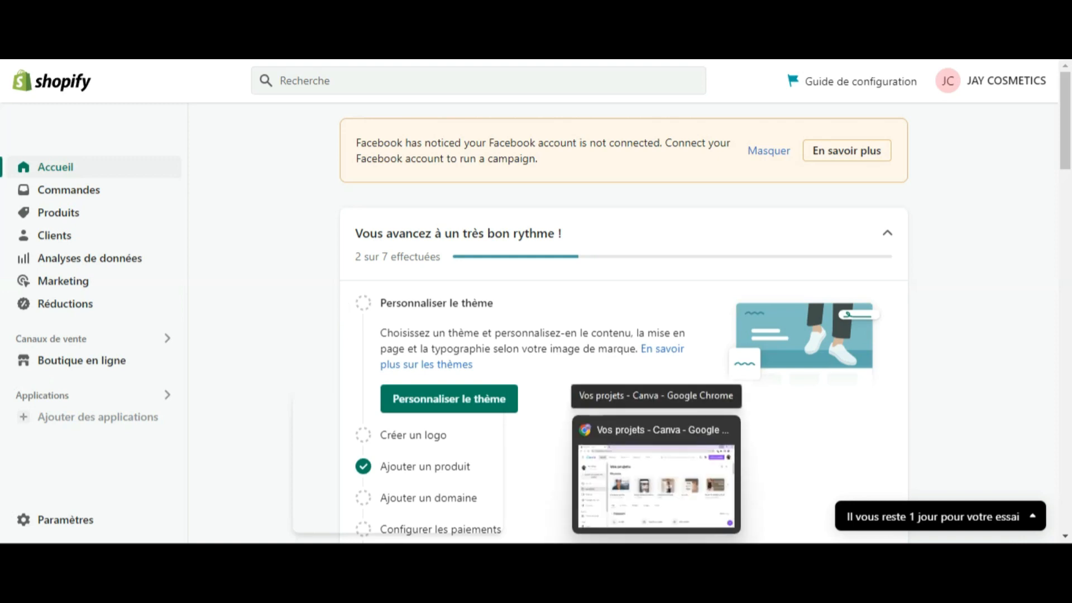
left_click(656, 485)
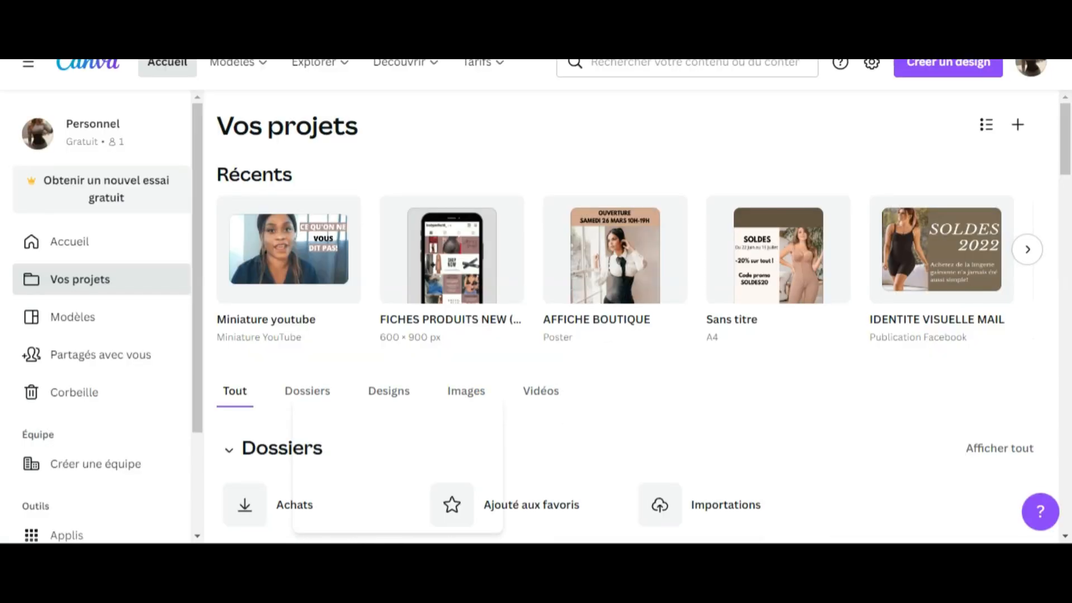
mouse_move(239, 62)
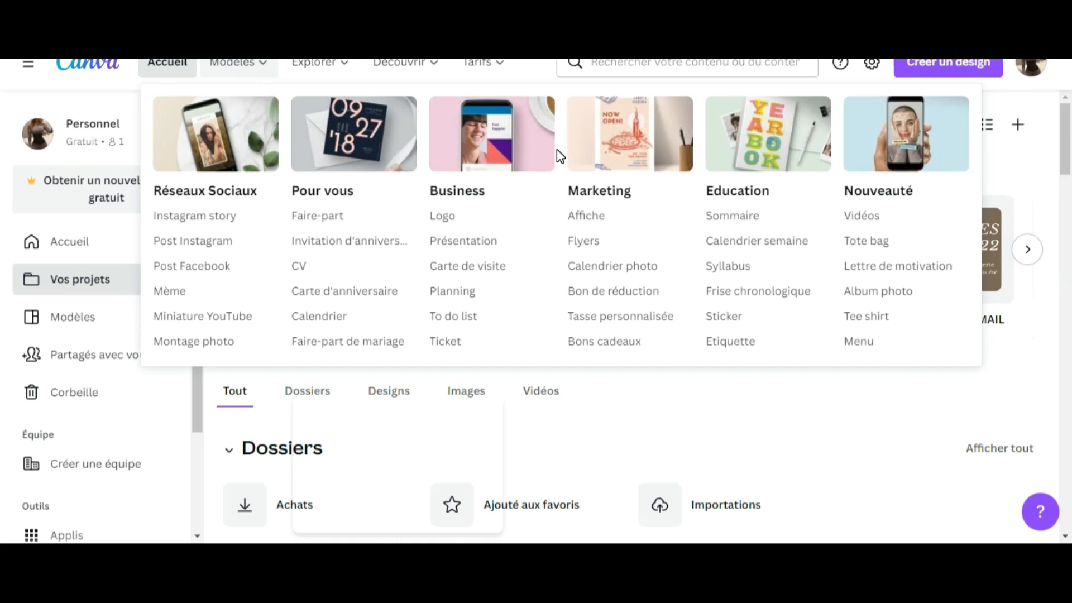
left_click(441, 219)
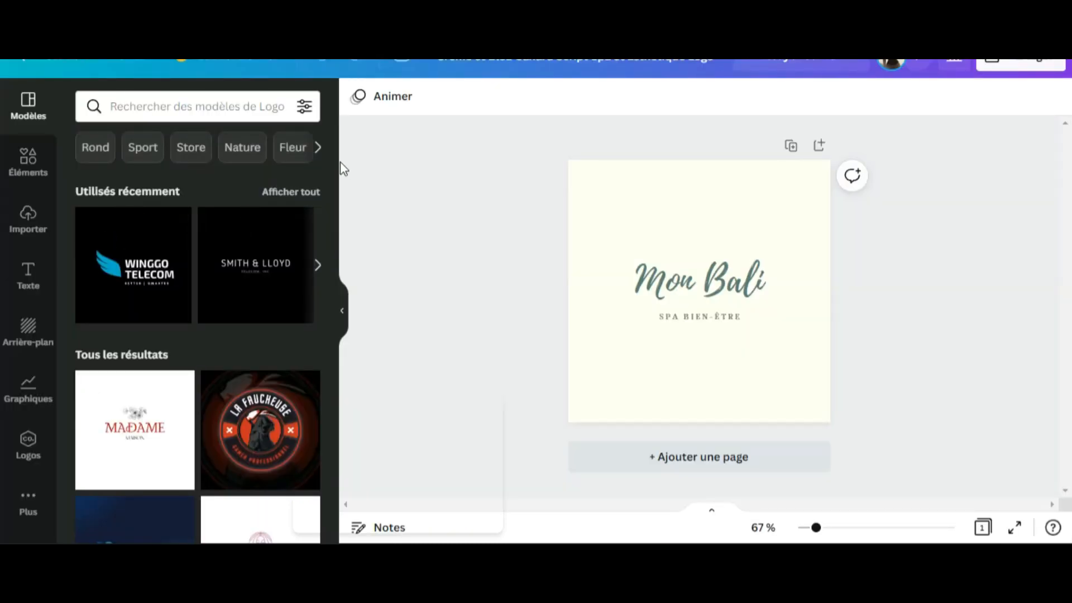
Change the "Mon Bali" logo text to "Jay Cosmetics" without the "SPA BIEN-ÊTRE" tagline, and export the design
scroll(333, 256, "down", 5)
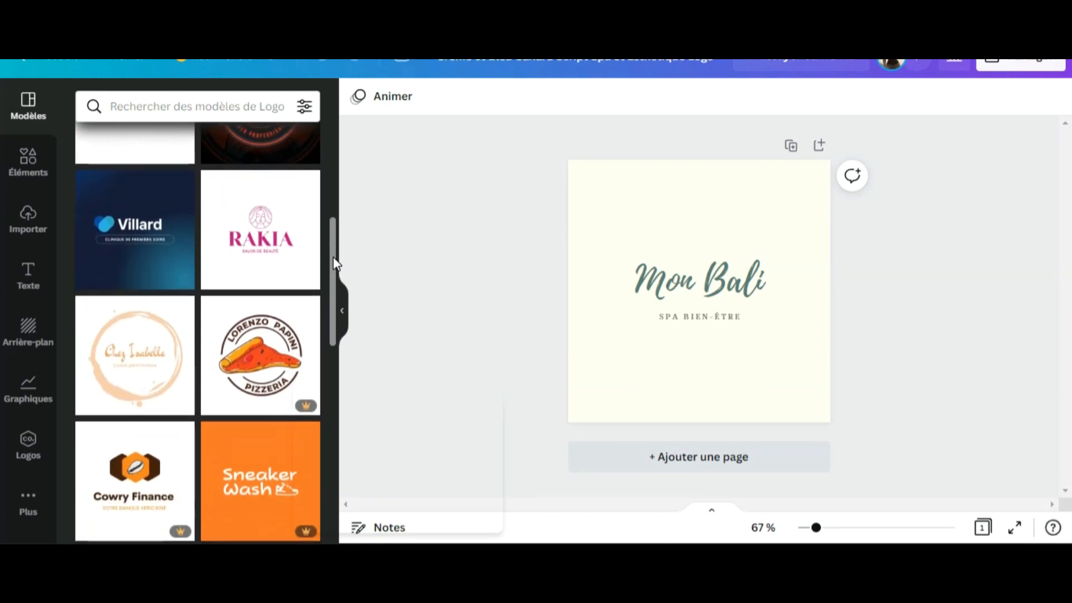
left_click_drag(333, 257, 331, 271)
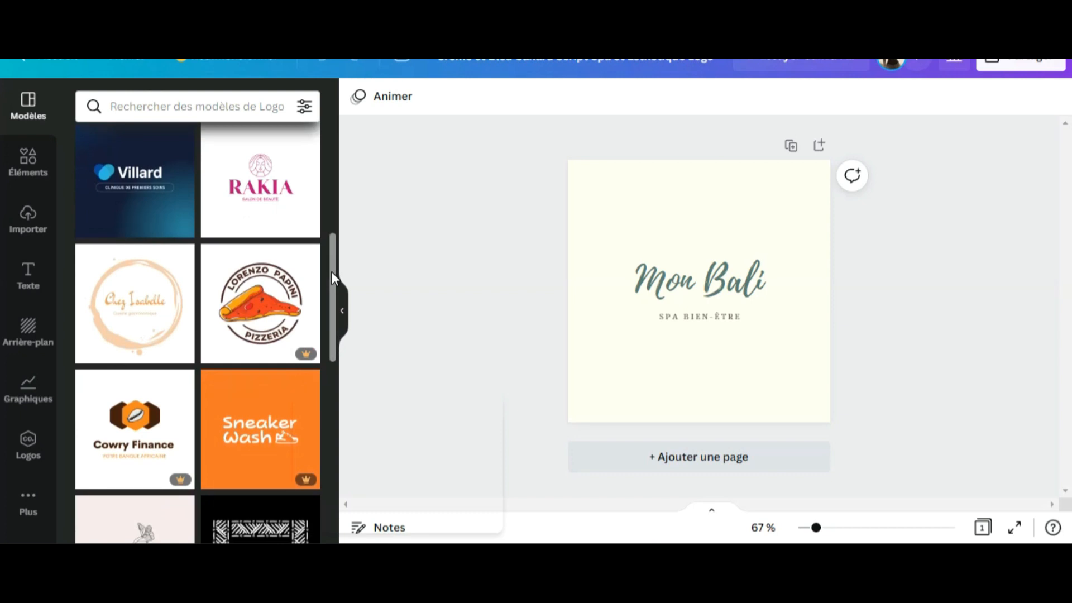
scroll(321, 448, "down", 5)
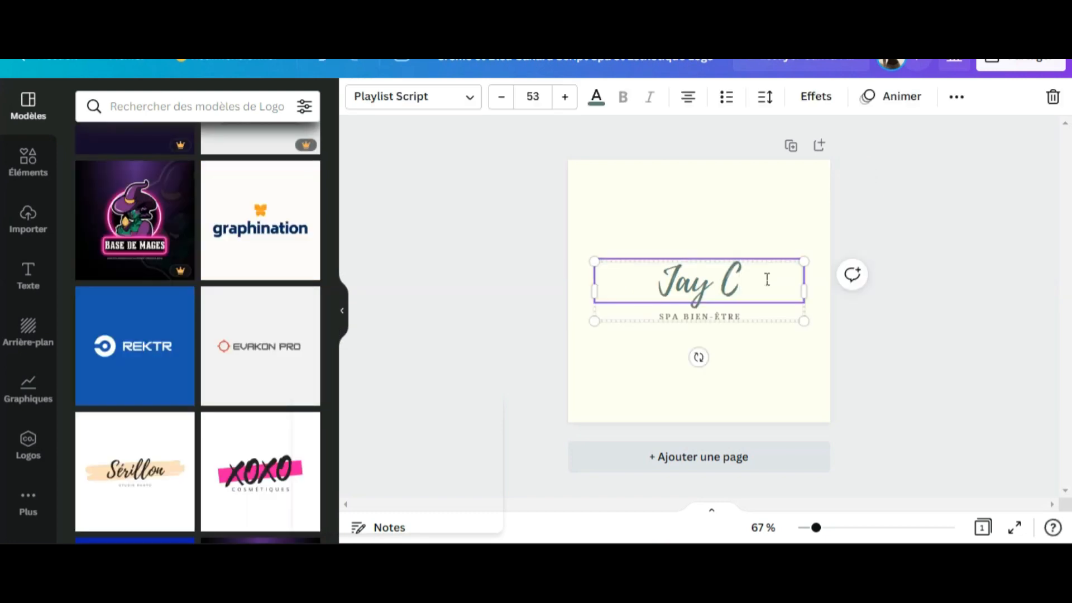
type("osmetics")
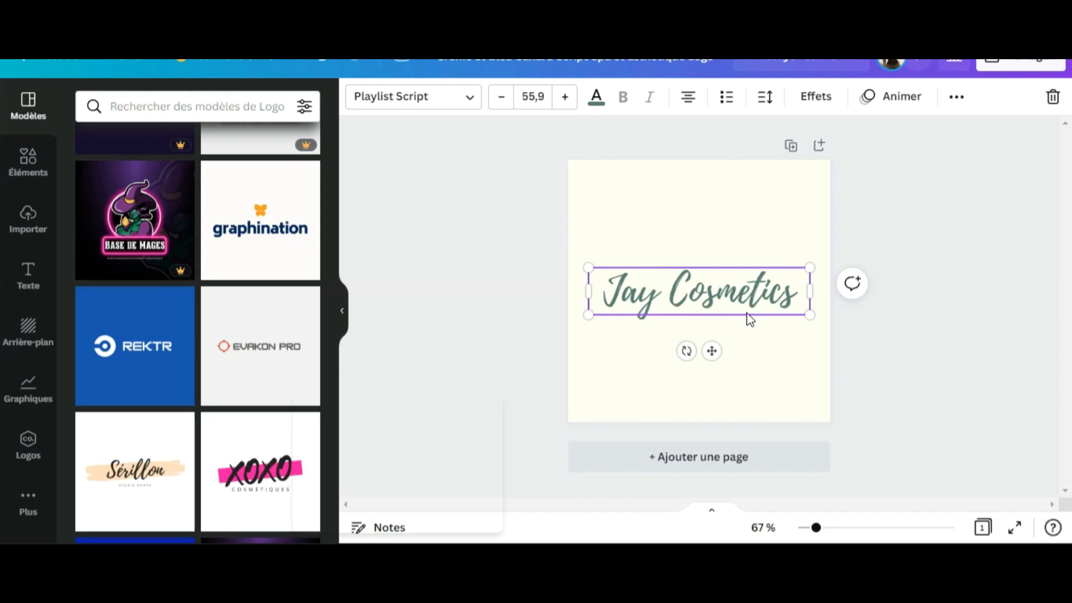
left_click(739, 250)
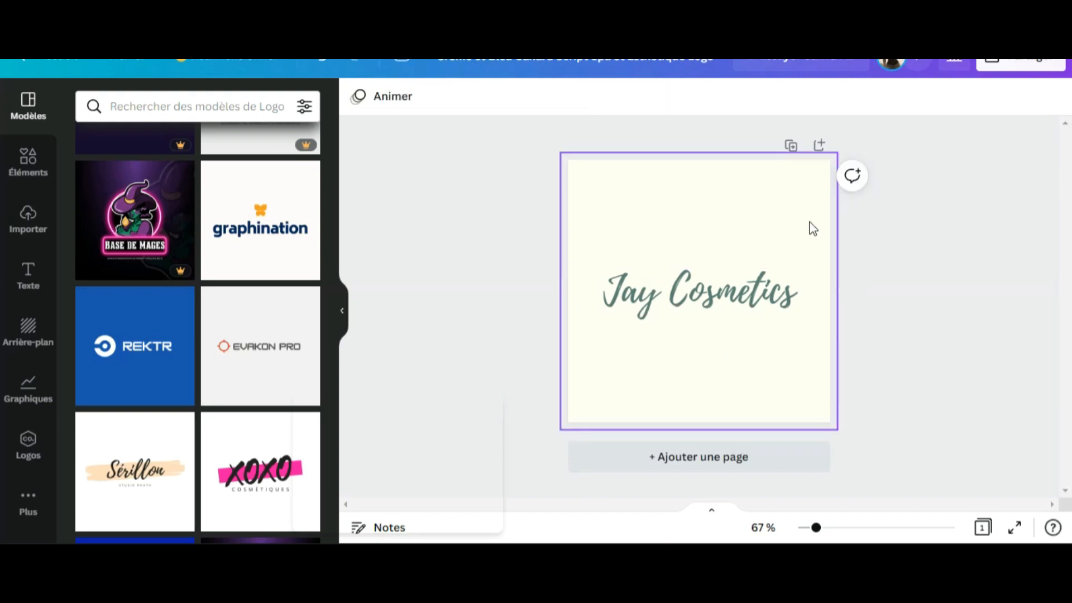
left_click(1021, 65)
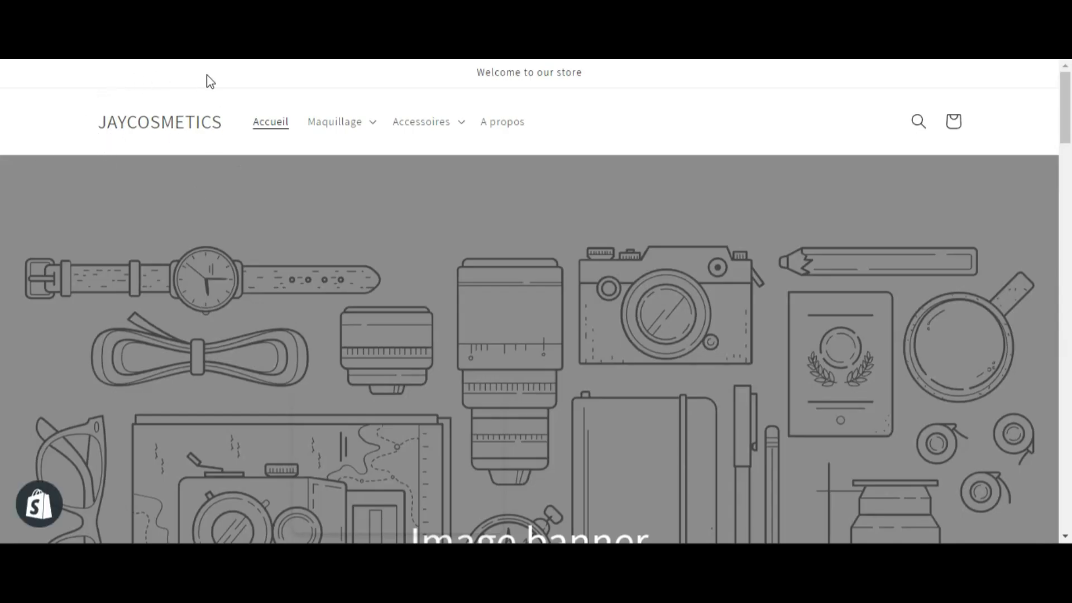
Switch to the iLoveIMG image cropping page and load the Jay Cosmetics logo image
mouse_move(656, 554)
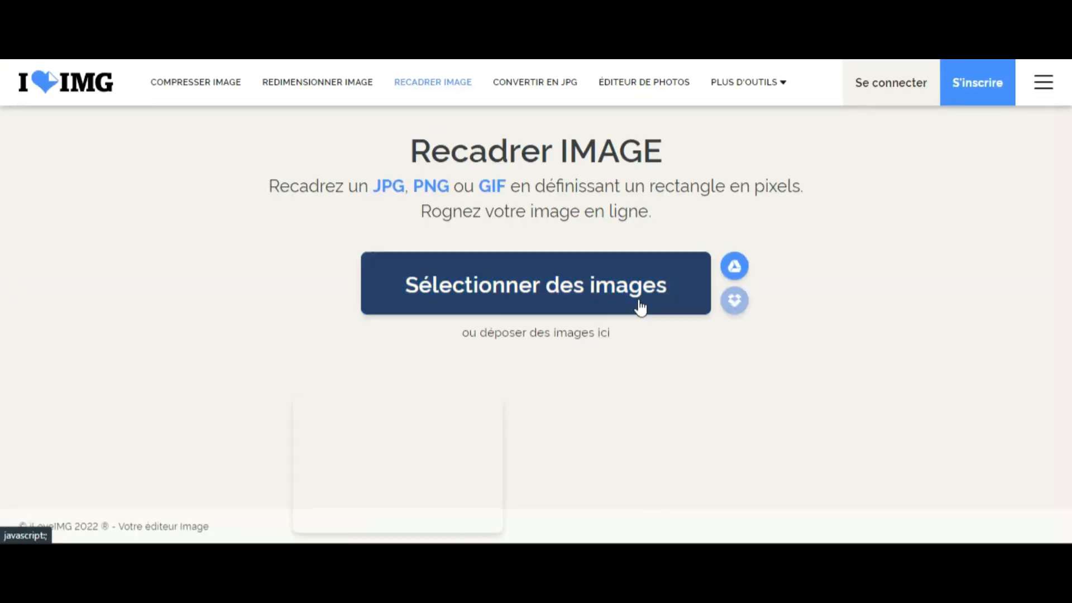
left_click(533, 291)
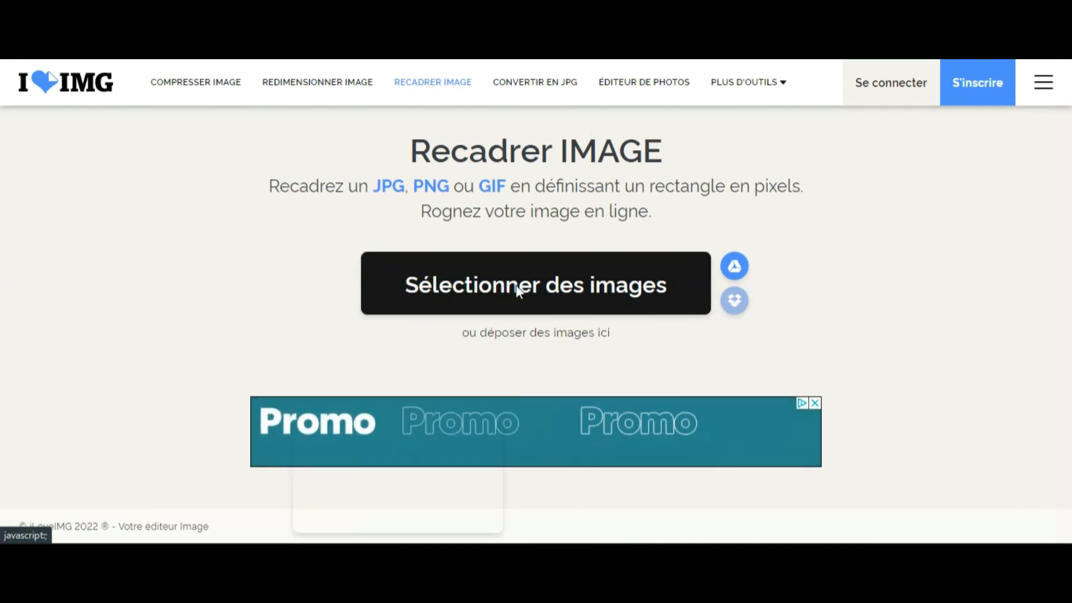
left_click(83, 278)
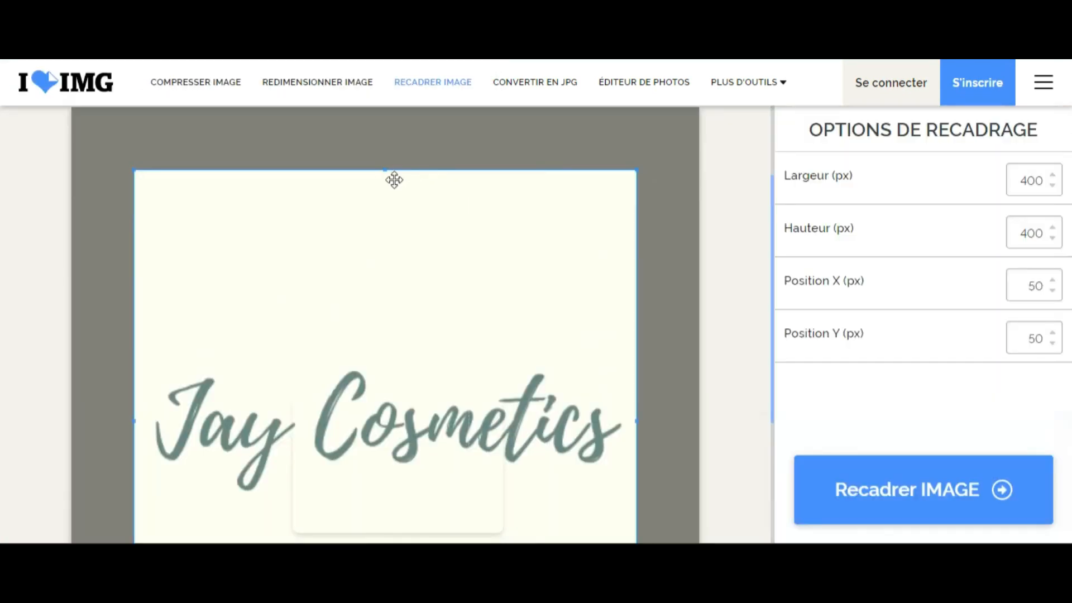
Crop the logo closely around its lettering to 379 × 101 px at position X 63, Y 206, and download the cropped image
left_click_drag(395, 179, 404, 328)
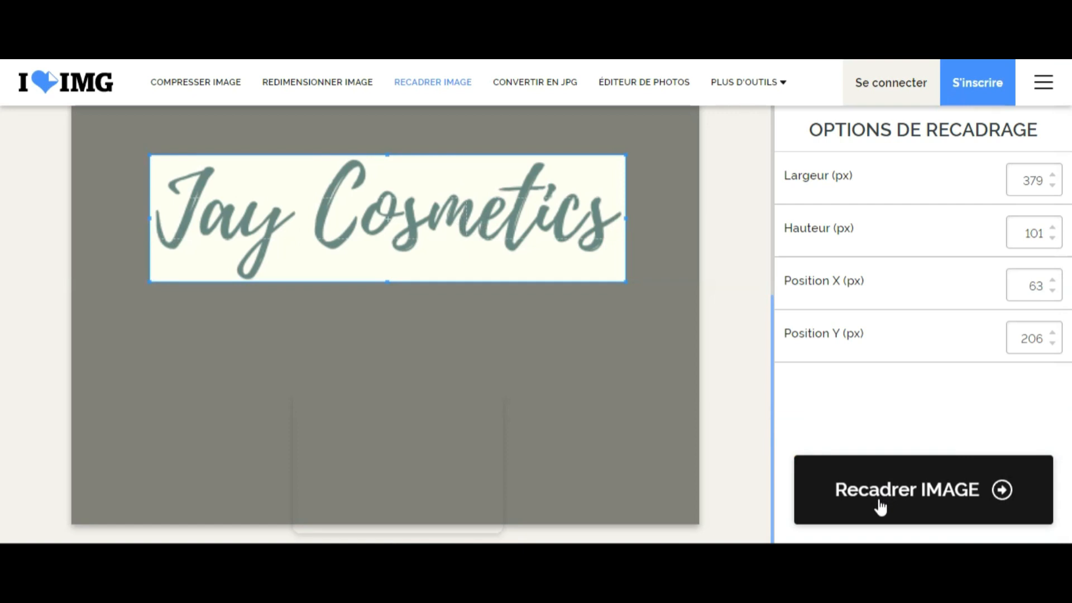
left_click(880, 505)
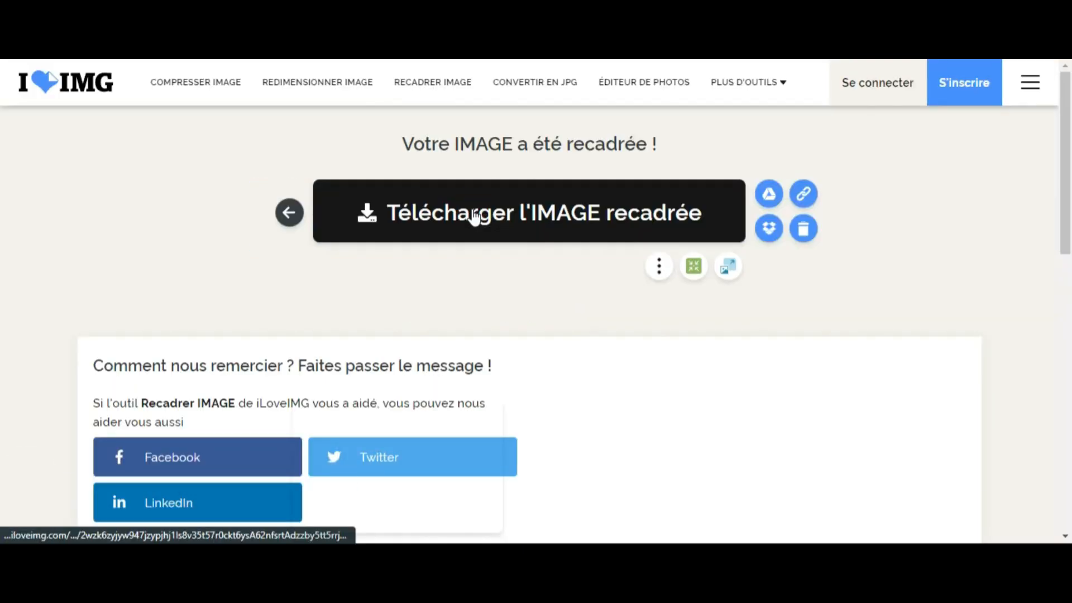
left_click(475, 217)
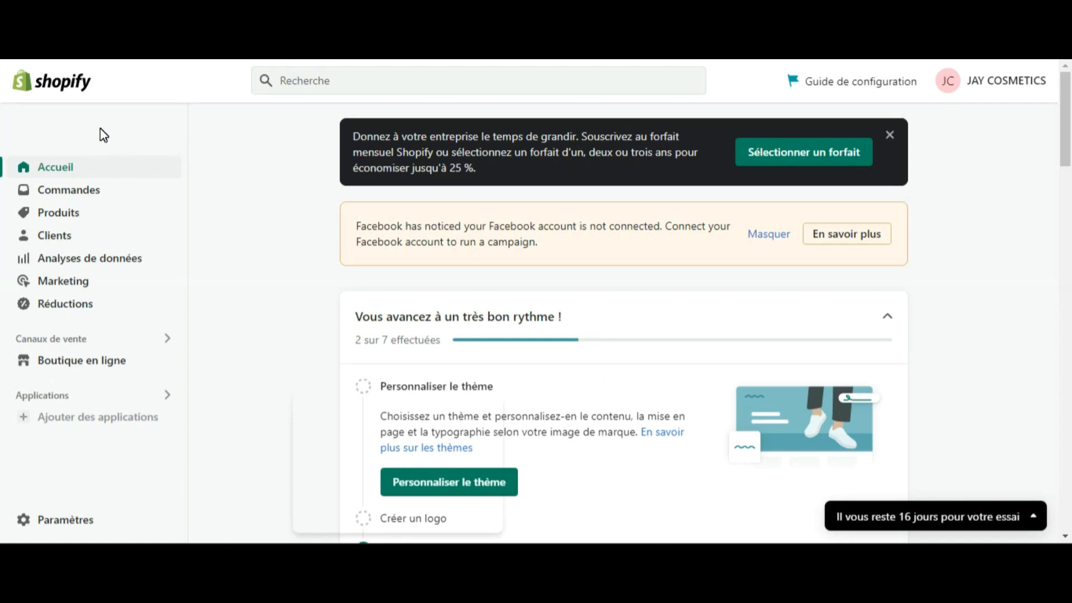
Return to the Shopify admin, open the online store's themes, and start customizing the current Dawn theme
left_click(78, 367)
scroll(250, 218, "down", 3)
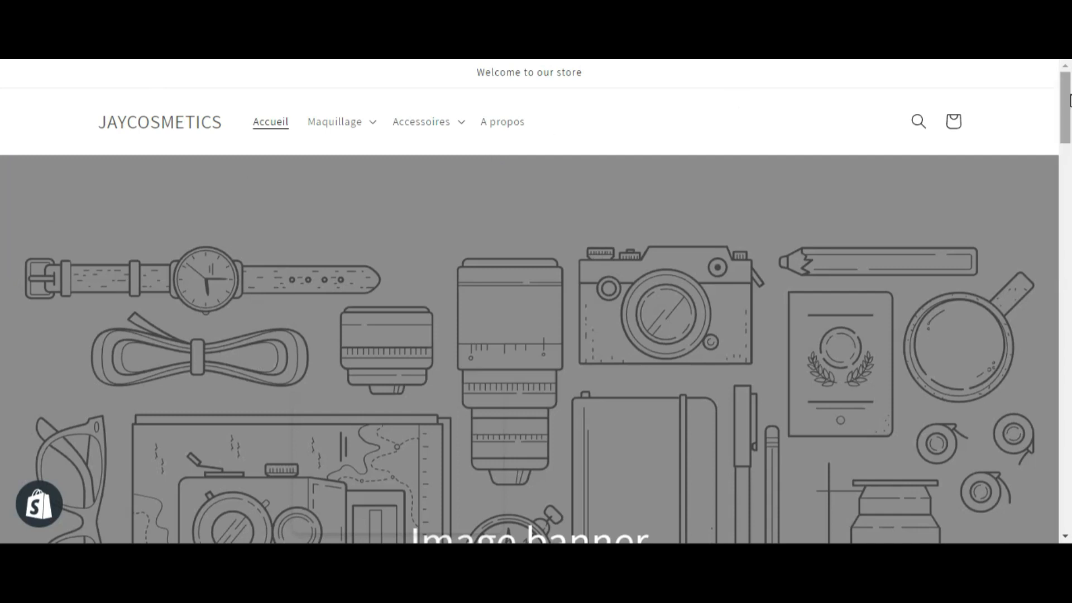
mouse_move(1065, 100)
left_mouse_down()
mouse_move(1063, 491)
mouse_move(1066, 83)
left_mouse_up()
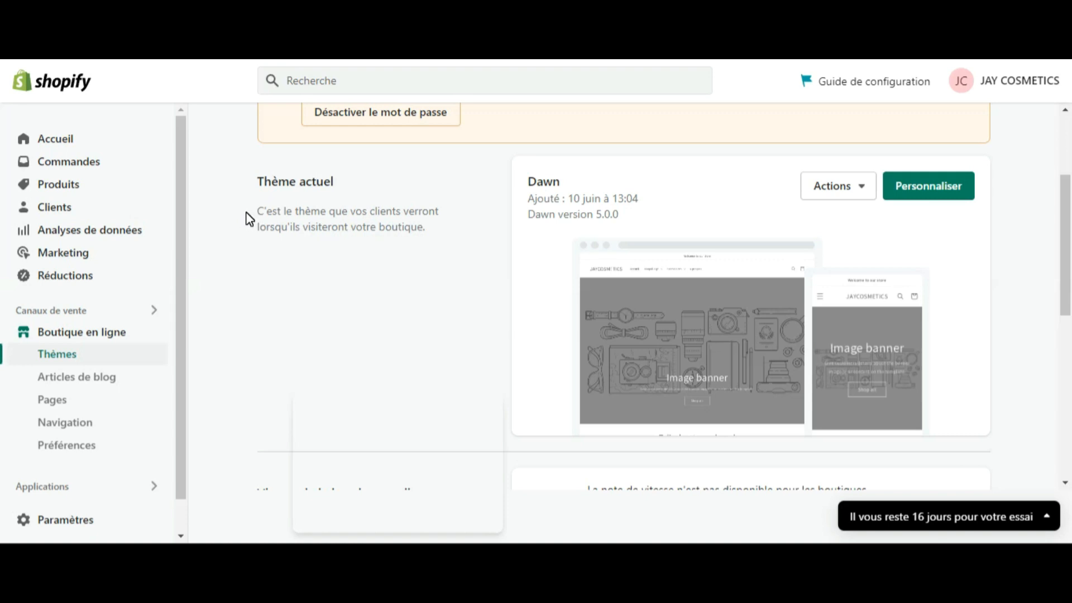
scroll(247, 218, "up", 2)
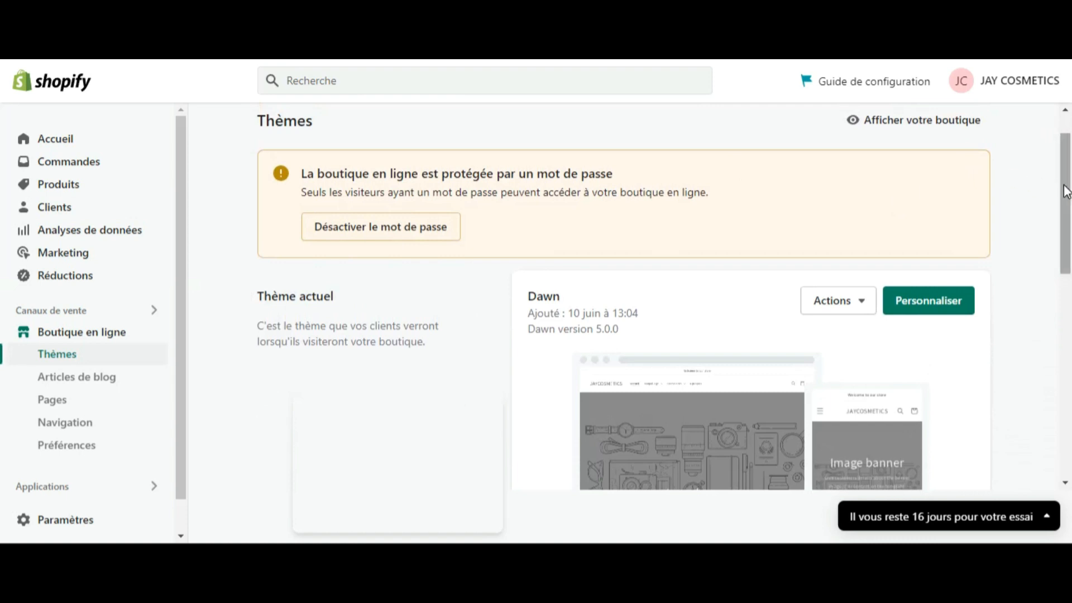
left_click_drag(1065, 187, 1070, 394)
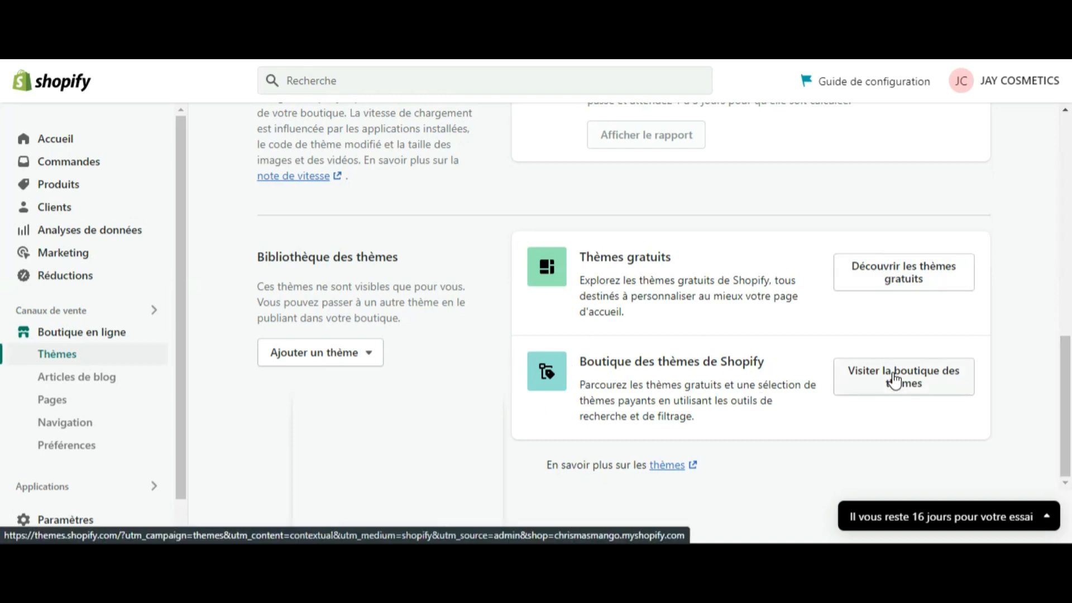
scroll(896, 380, "up", 8)
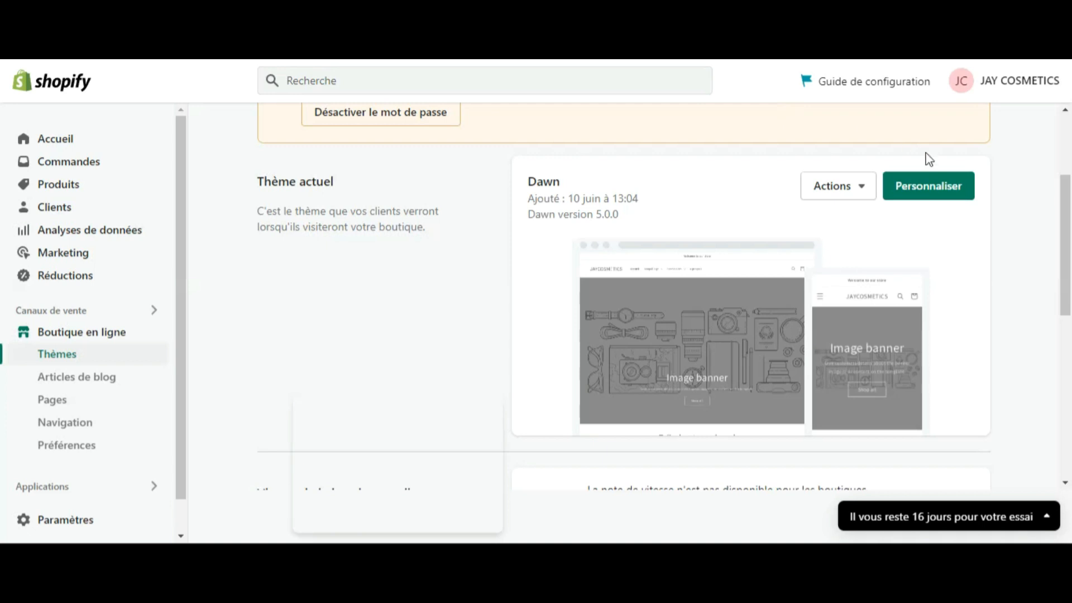
left_click(933, 189)
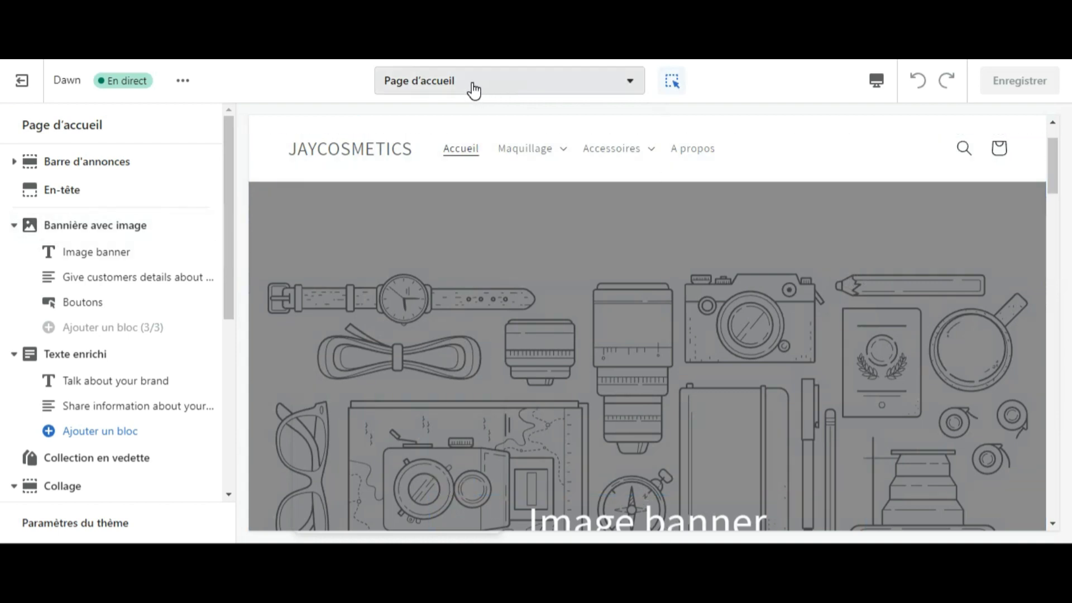
left_click(608, 88)
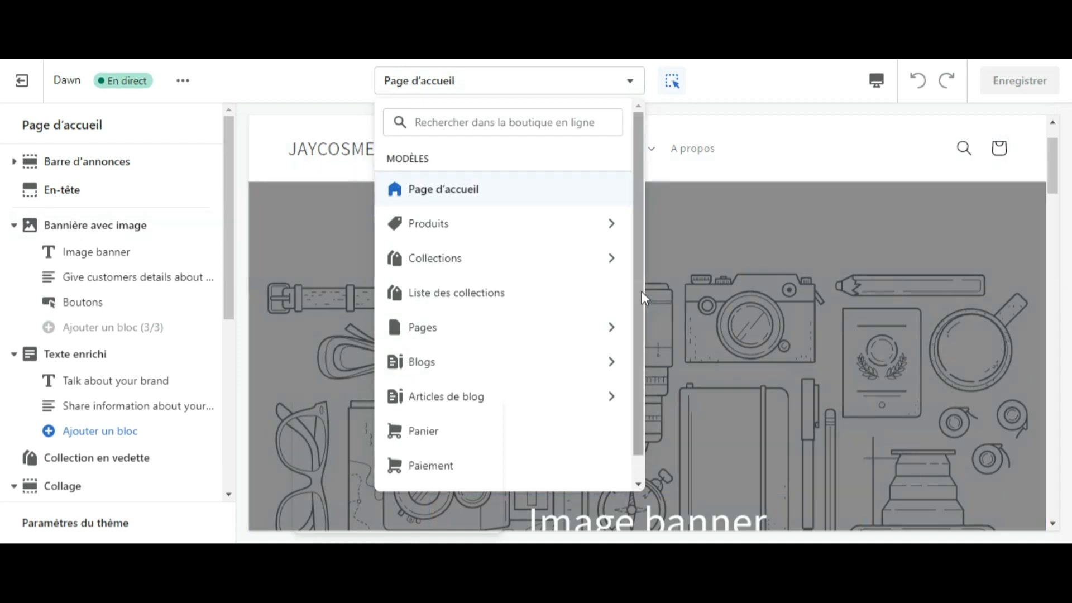
left_click(269, 105)
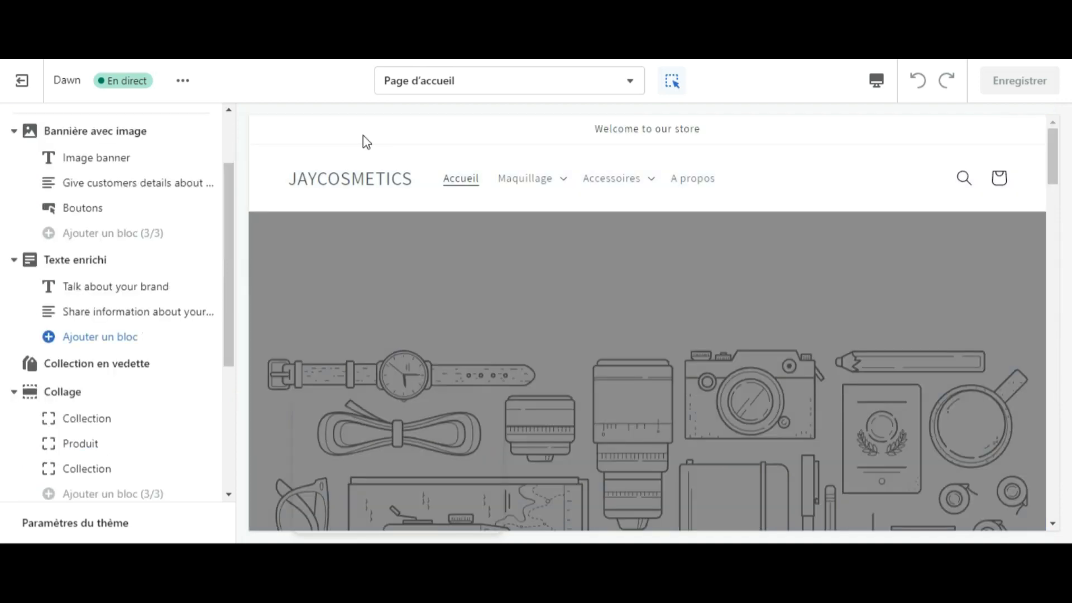
mouse_move(76, 222)
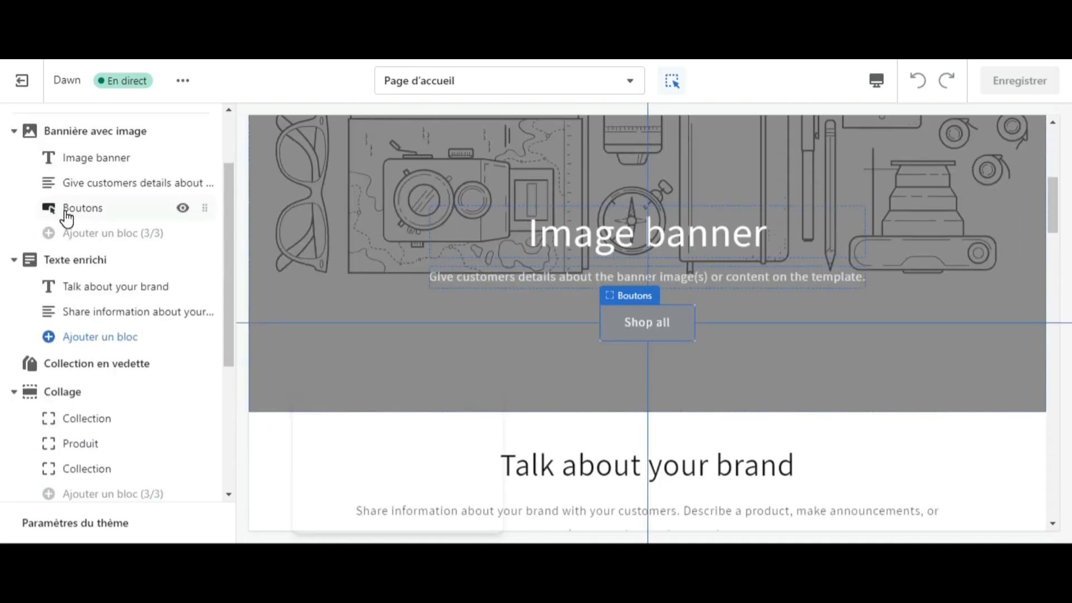
Replace the home page announcement text with "Livraison offerte dès 40 euros d'achat" and save the theme
scroll(580, 135, "up", 5)
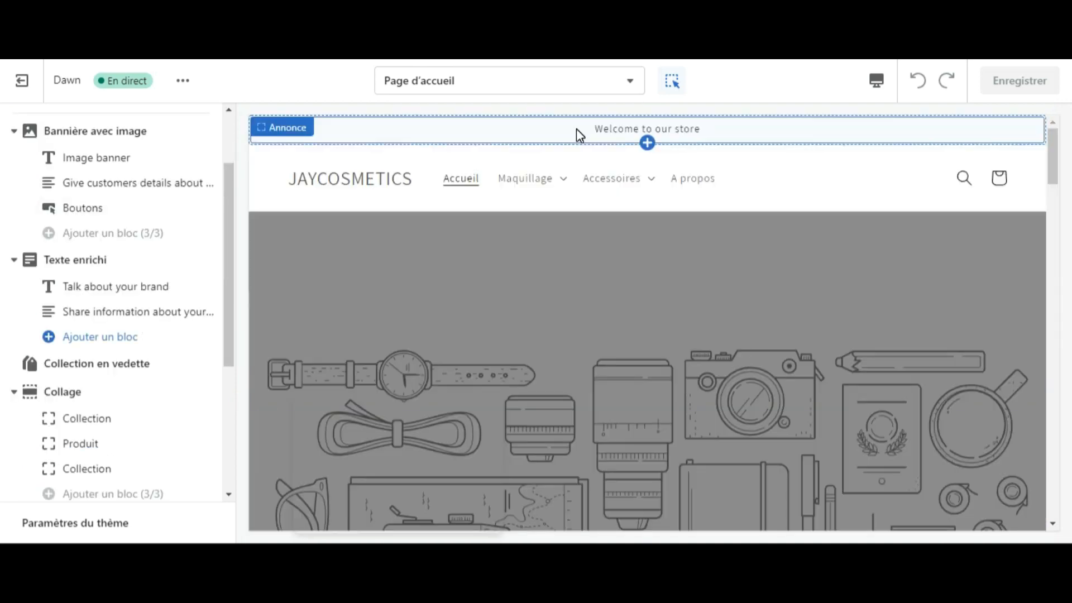
left_click(577, 130)
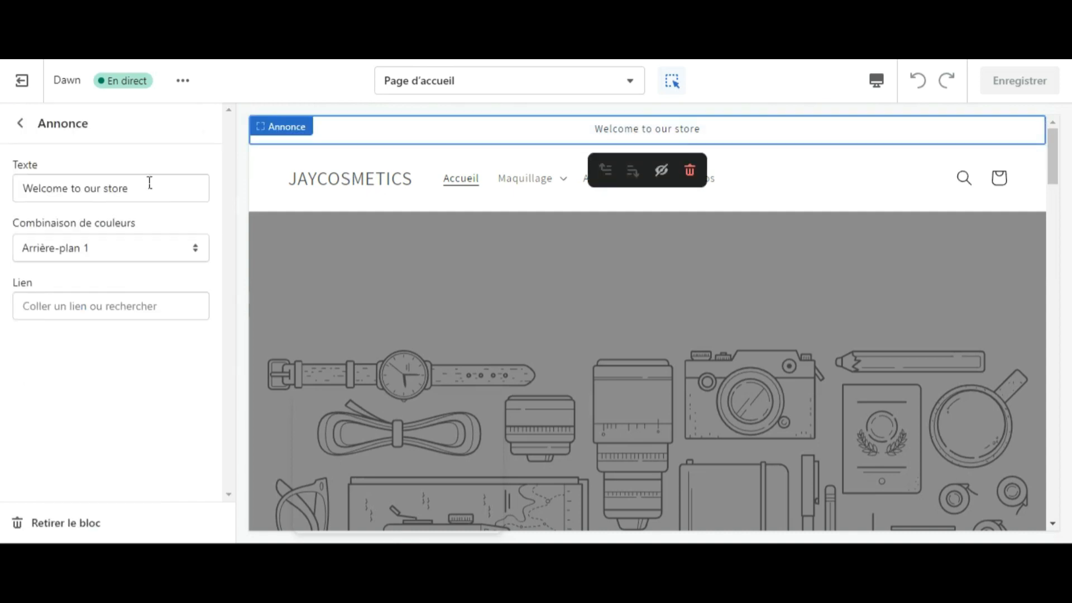
left_click_drag(140, 189, 7, 188)
key("BackSpace")
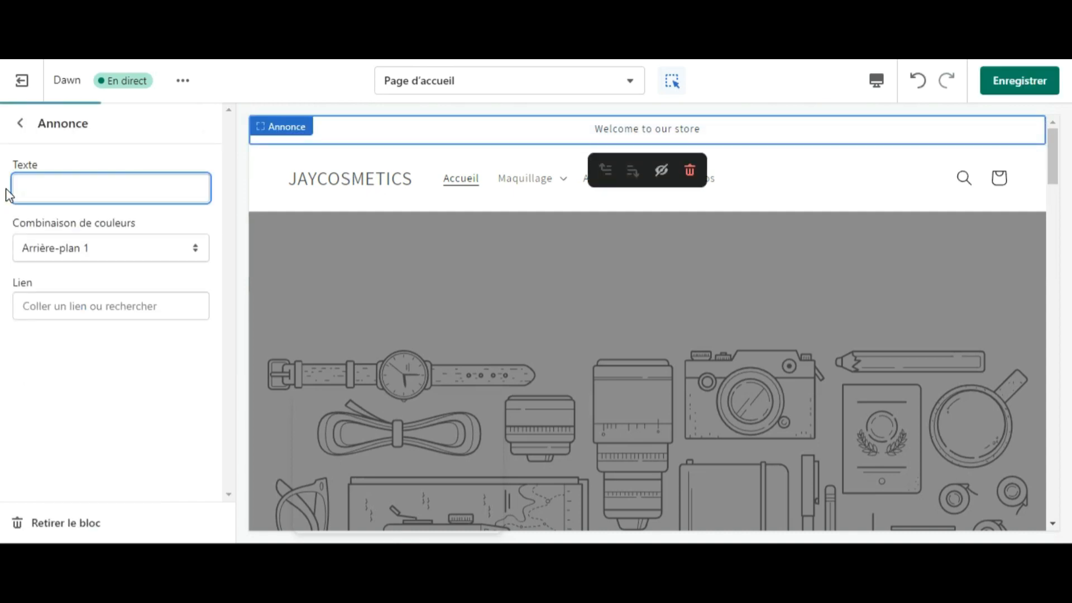
left_click(47, 182)
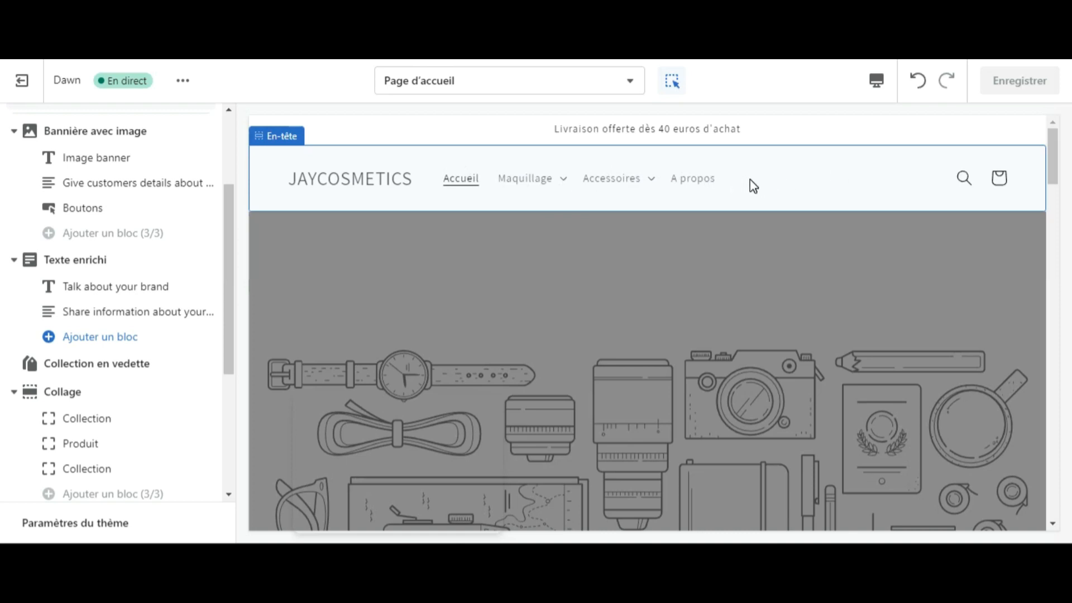
Set the cropped Jay Cosmetics image as the header's logo and its custom width to 160 px
left_click_drag(1054, 157, 1055, 477)
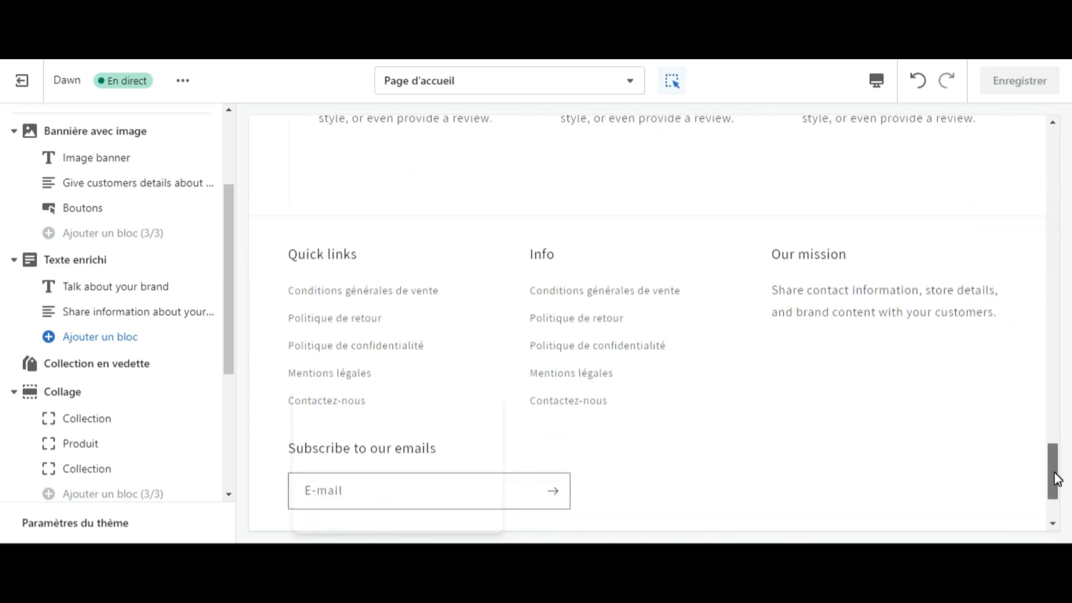
left_click(1050, 116)
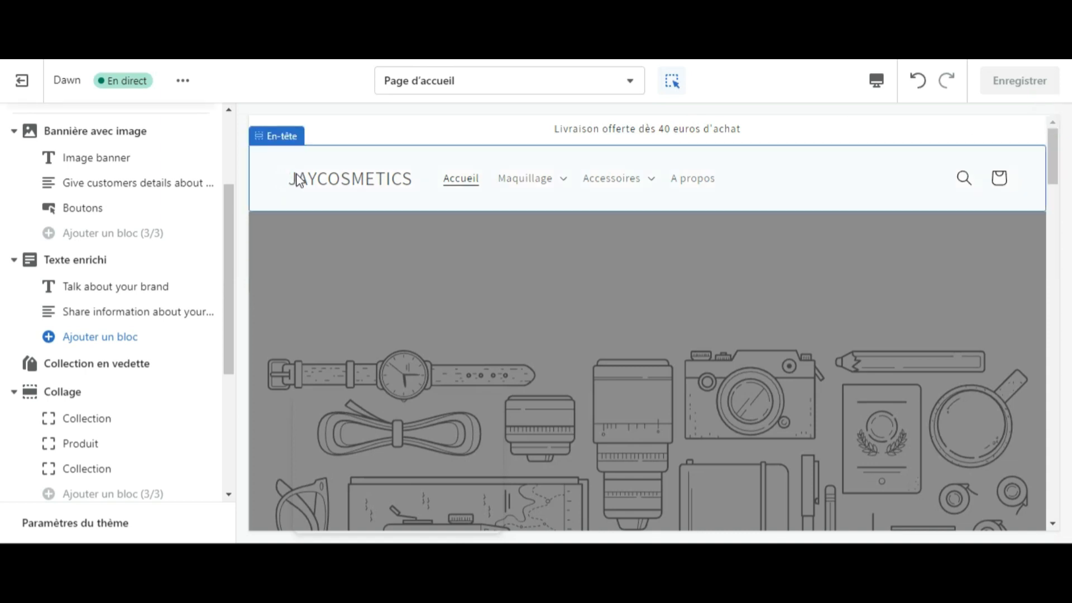
left_click(335, 185)
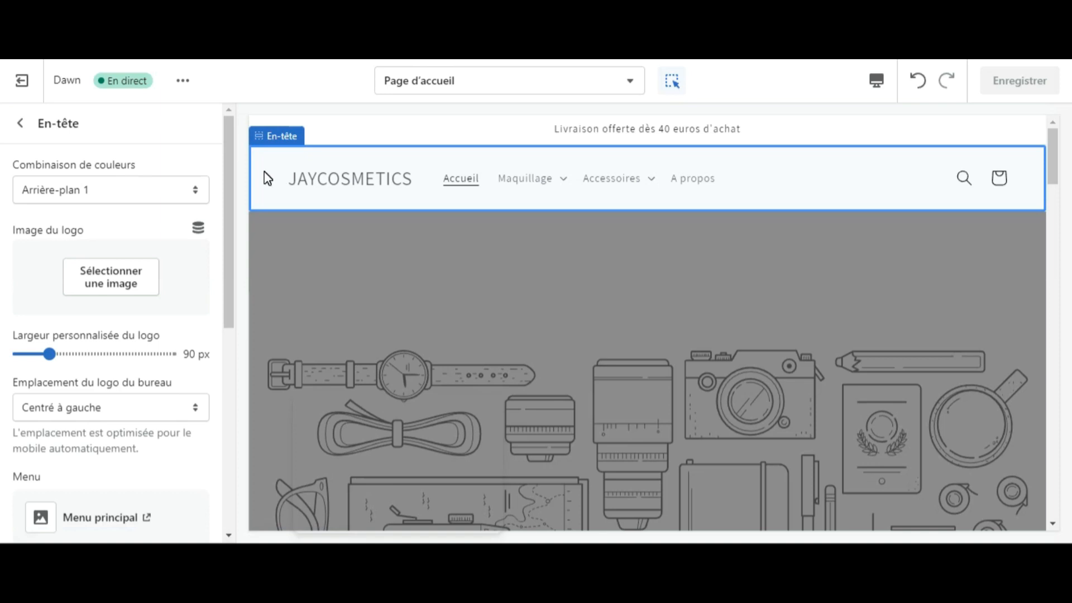
left_click(111, 276)
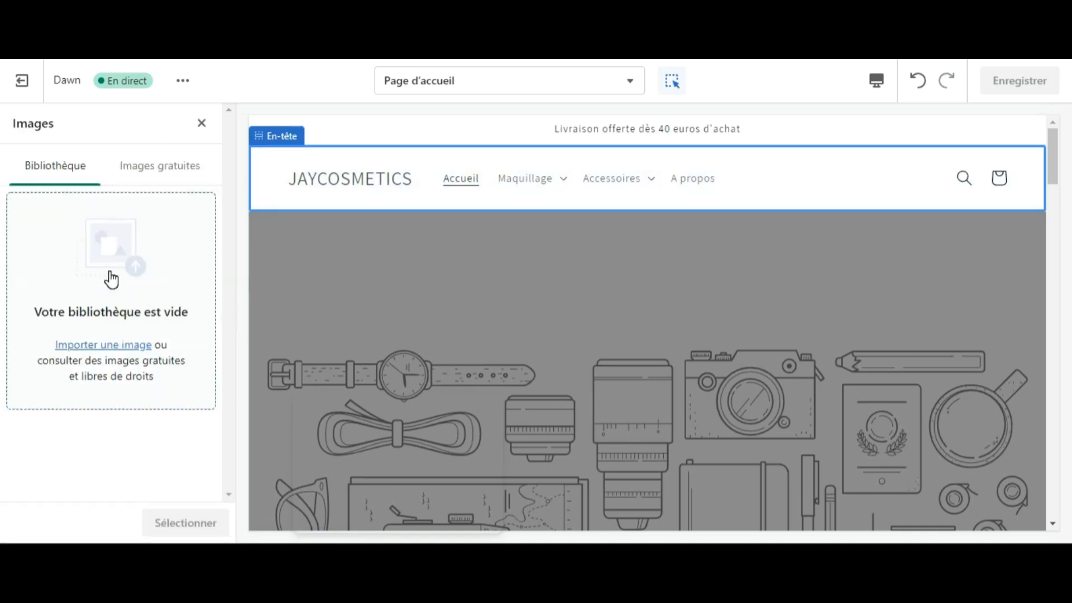
left_click(201, 254)
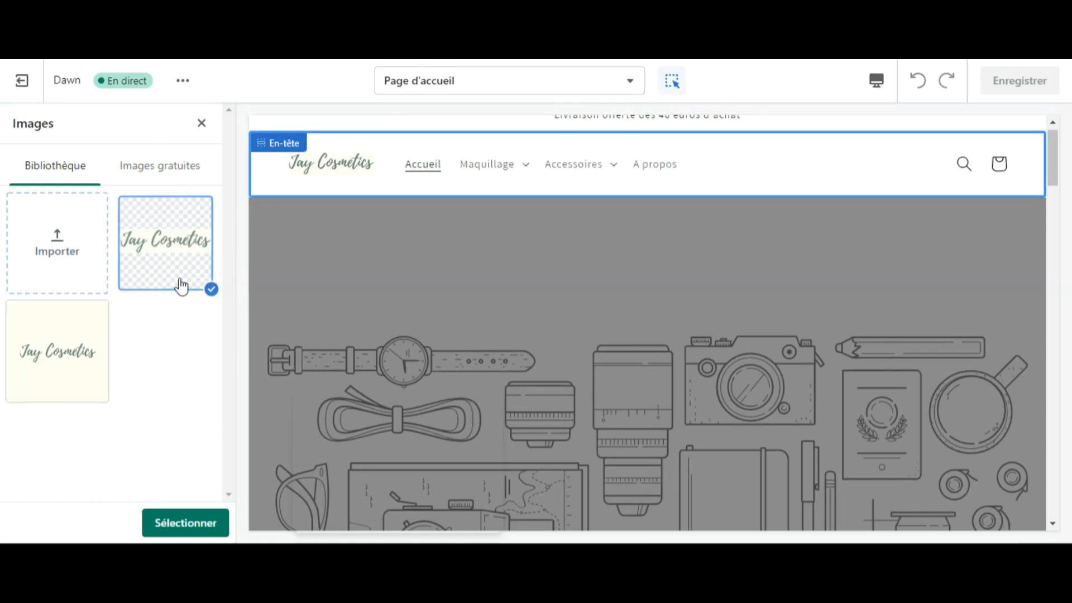
left_click(168, 527)
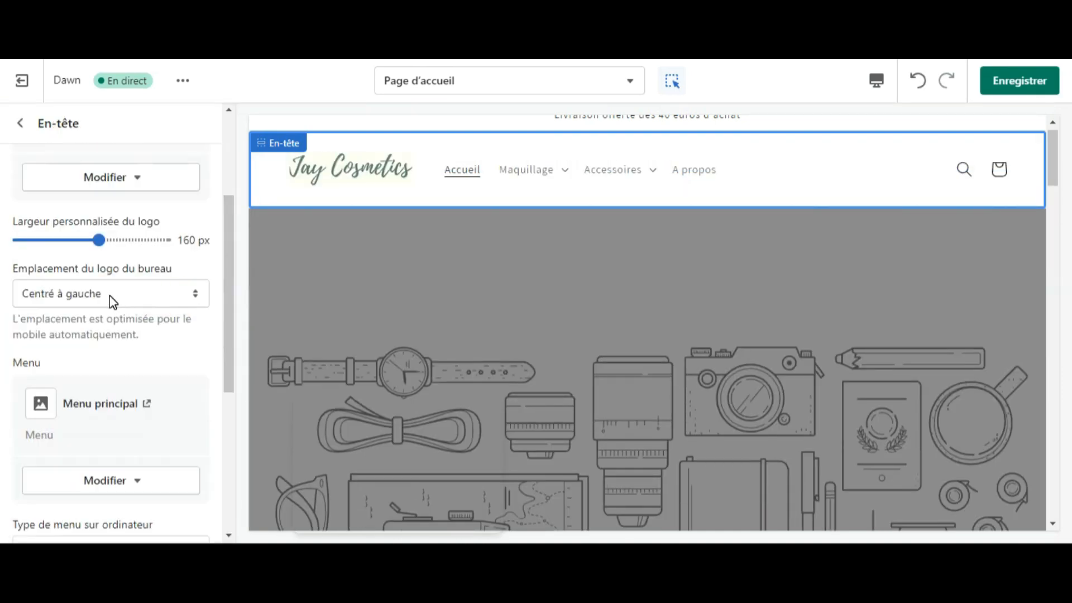
Save the header's logo settings and return to the home page section list
scroll(109, 296, "down", 2)
left_click_drag(230, 280, 250, 128)
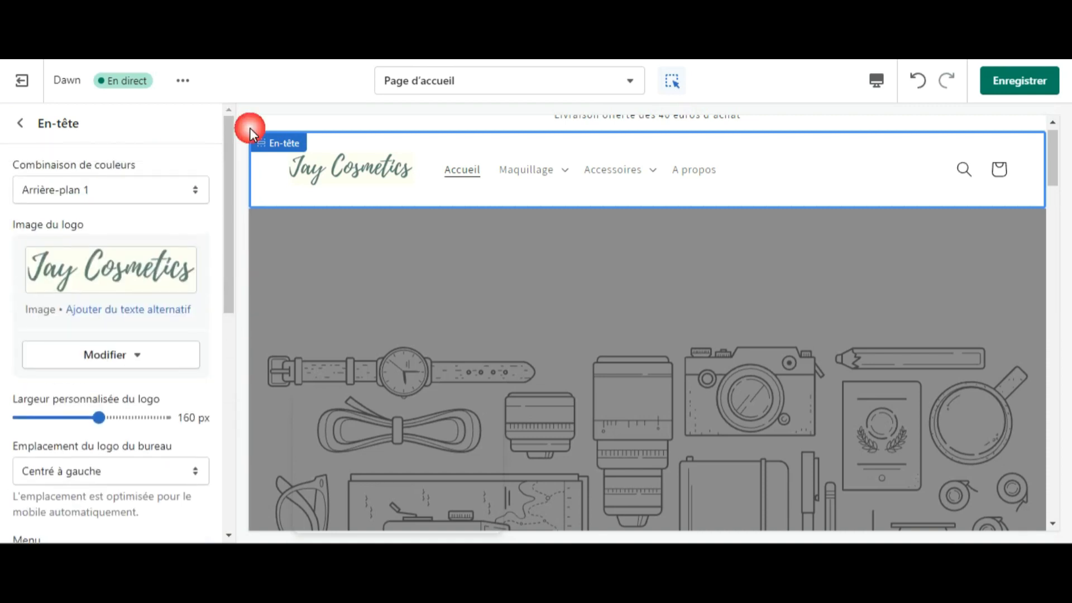
left_click(999, 97)
left_click(20, 123)
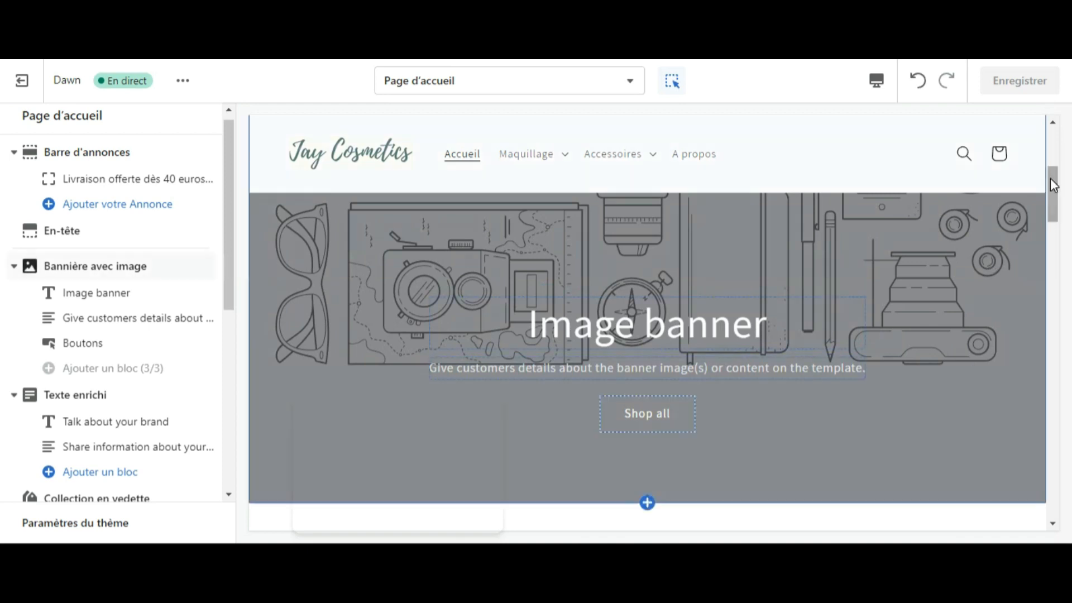
Open Pexels in a new browser tab and search its photos for "cosmetiques"
key("ctrl+t")
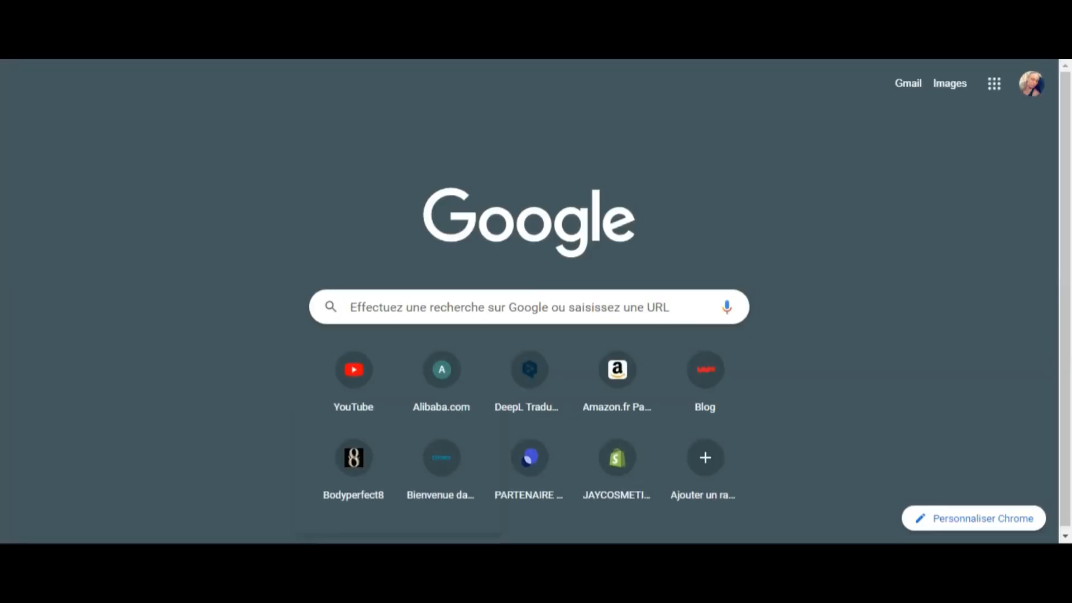
type("pexels")
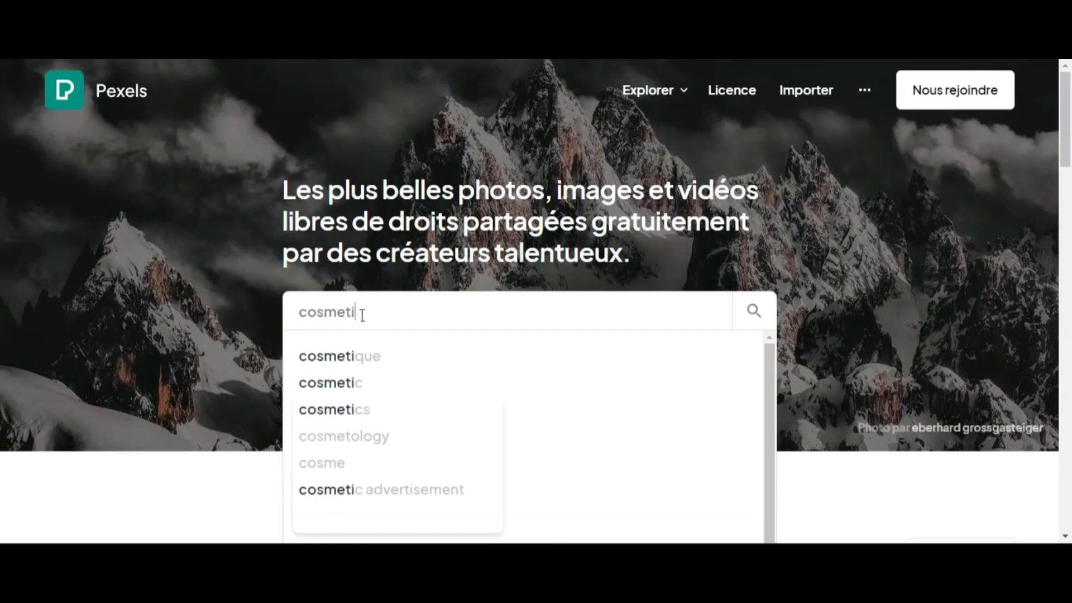
type("ques")
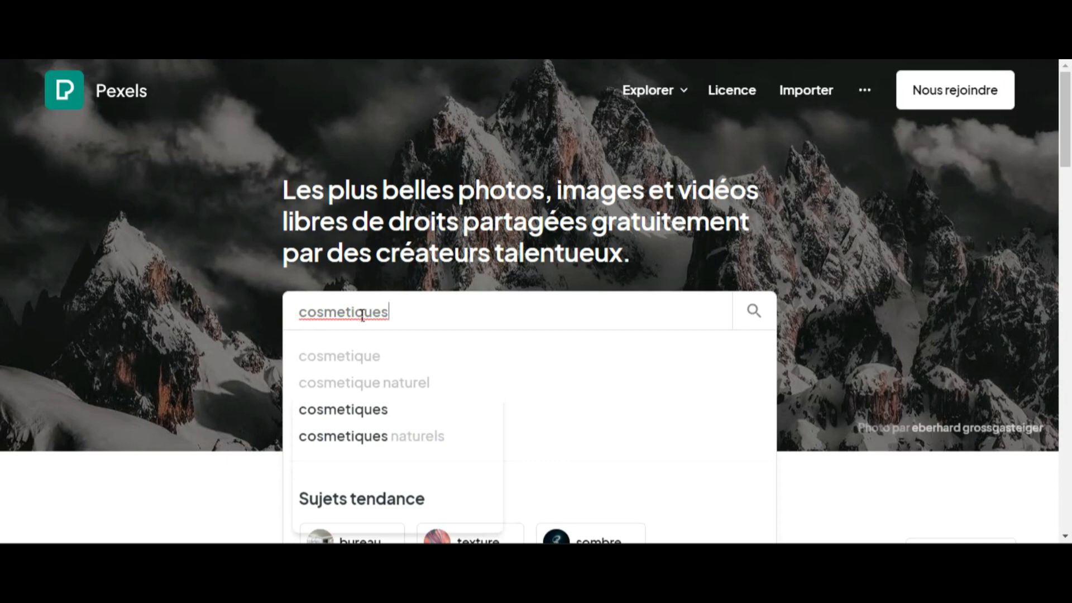
key("Return")
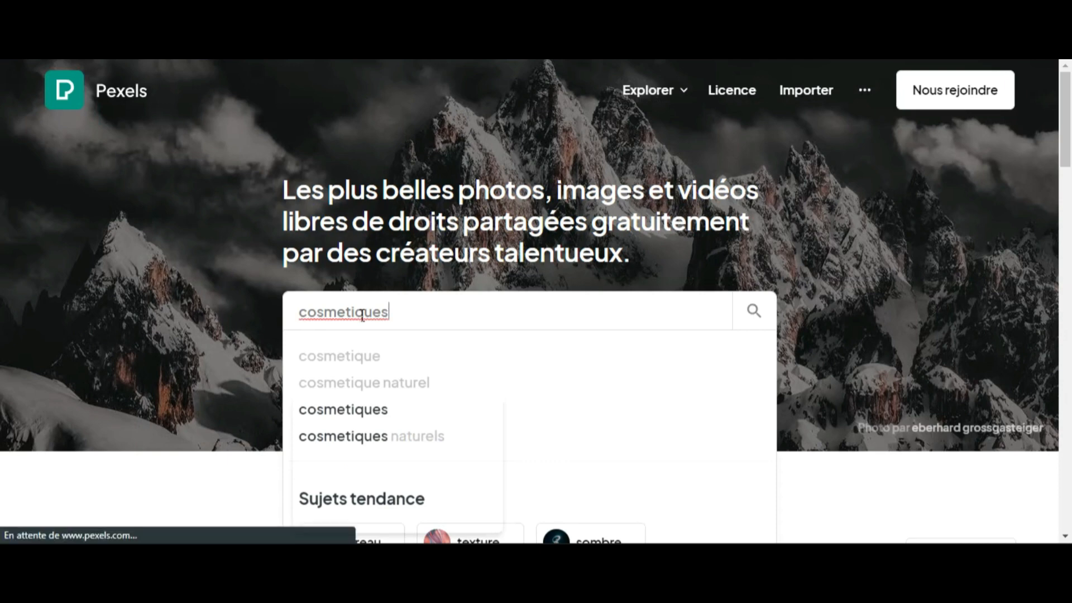
Download the eyeshadow palette photo from the search results and dismiss the pop-up
scroll(1061, 173, "down", 15)
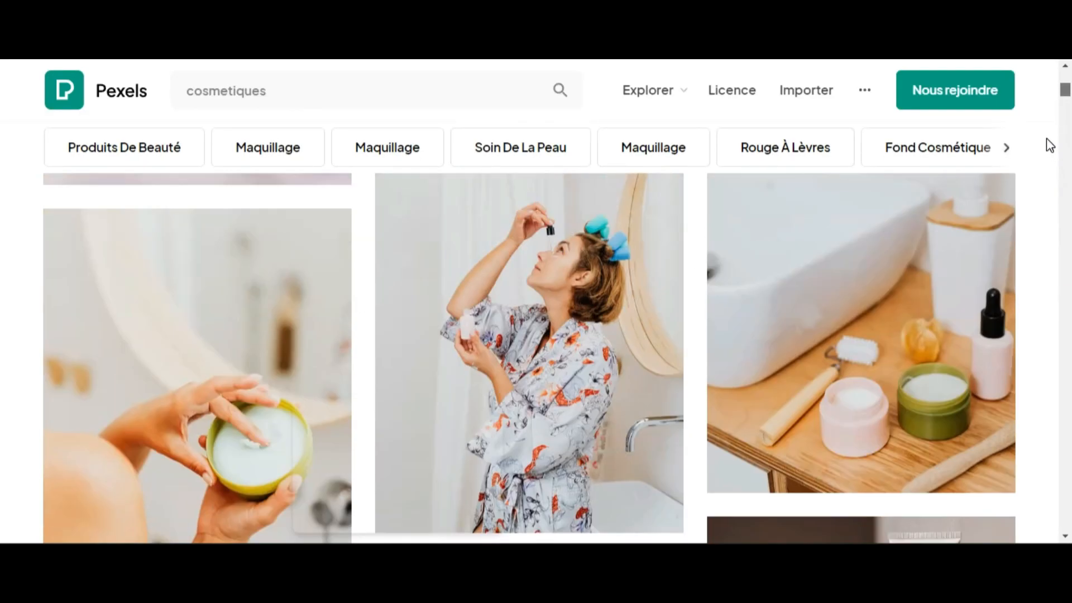
scroll(1047, 152, "down", 3)
scroll(1046, 153, "up", 1)
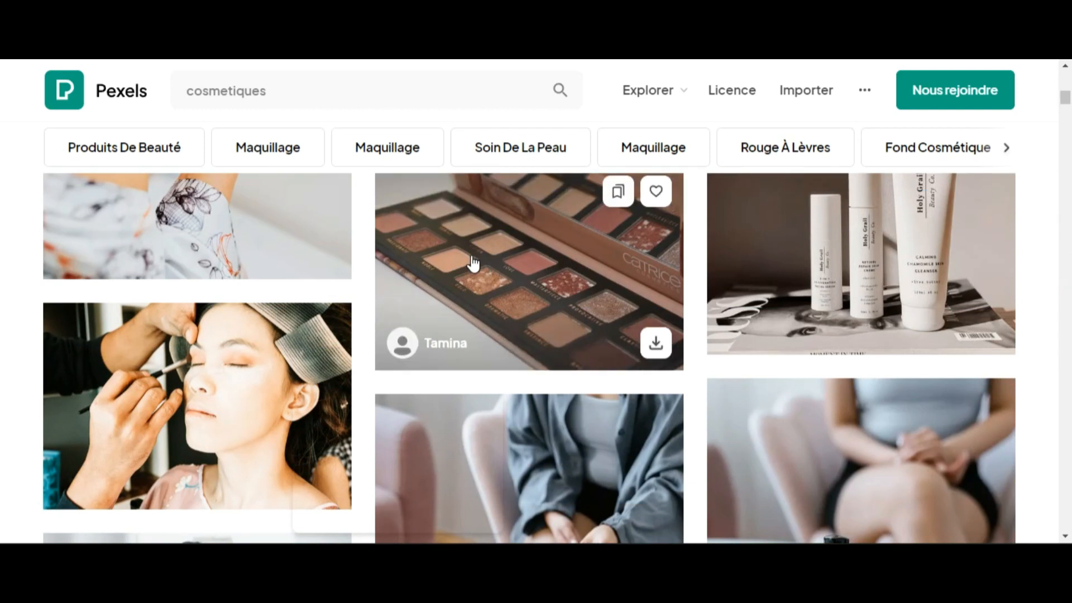
left_click(656, 343)
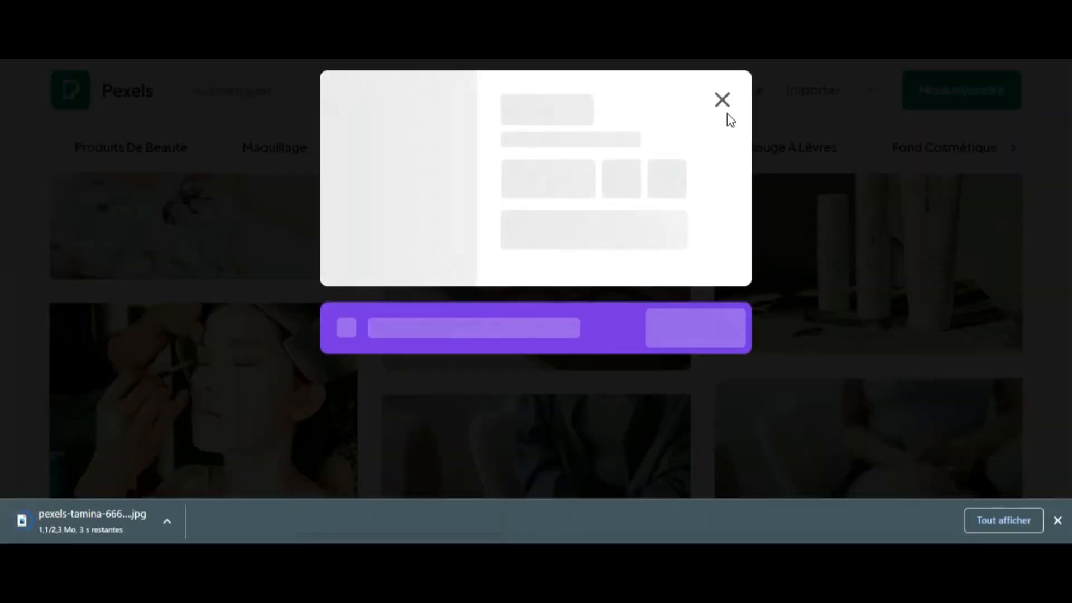
left_click(722, 102)
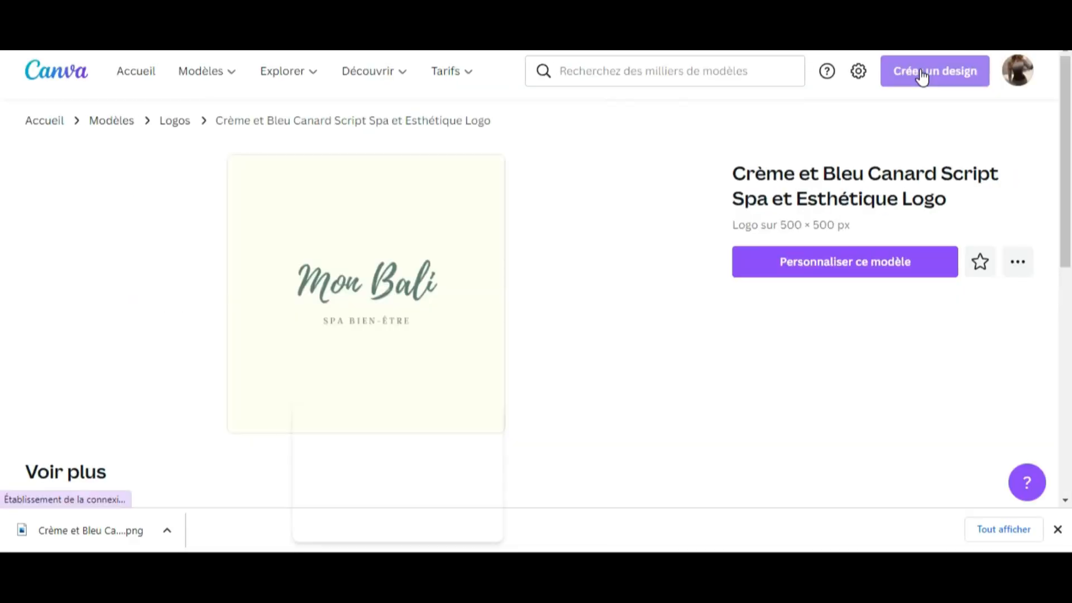
Switch to Canva and create a new blank design with custom dimensions of 1920 × 1080 px
scroll(920, 70, "down", 5)
left_click(921, 71)
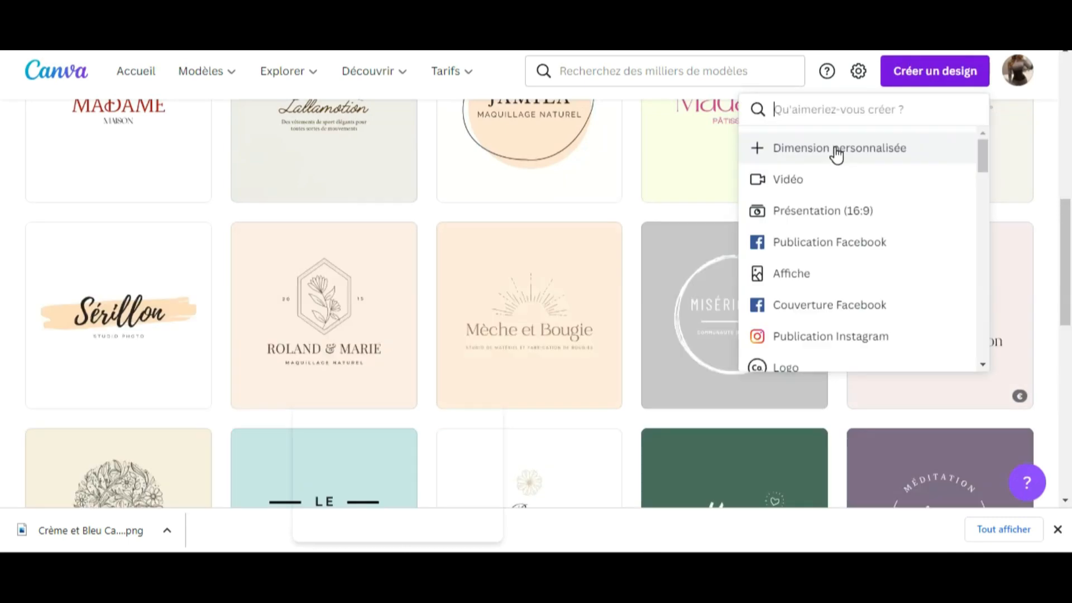
left_click(837, 155)
type("1920")
left_click(854, 178)
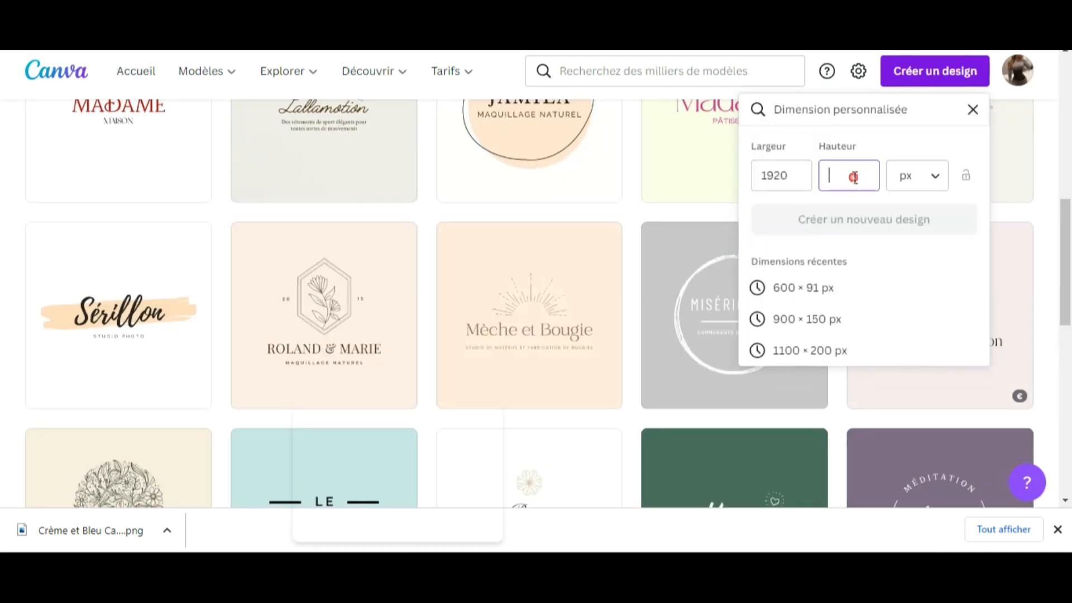
type("1080")
left_click(856, 219)
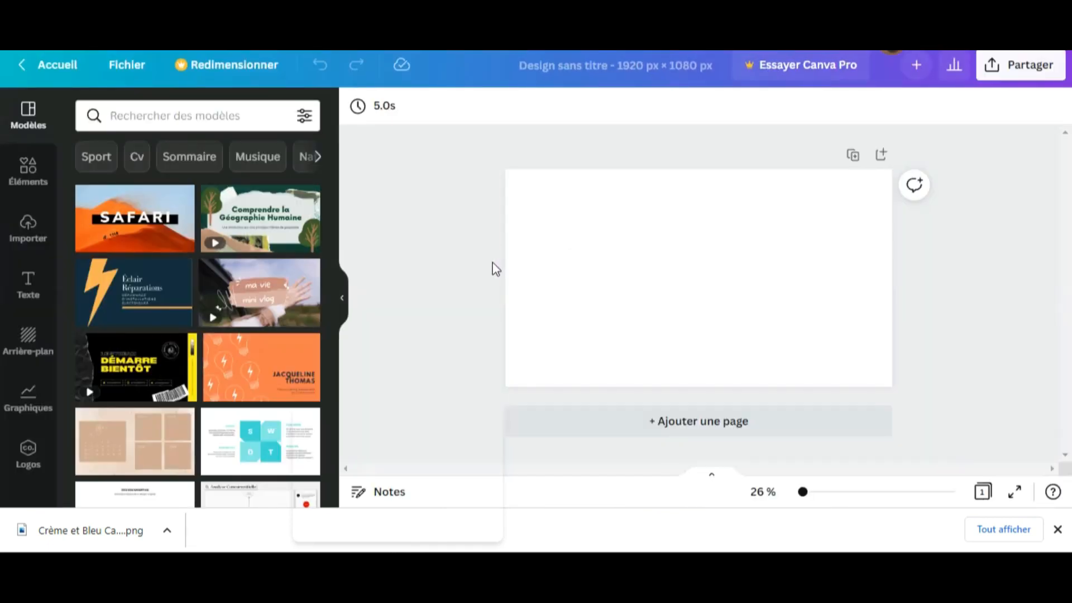
Place the eyeshadow palette photo on the blank page and enlarge it to fill the whole 1920 × 1080 px canvas
key("ctrl+v")
left_click_drag(577, 199, 526, 195)
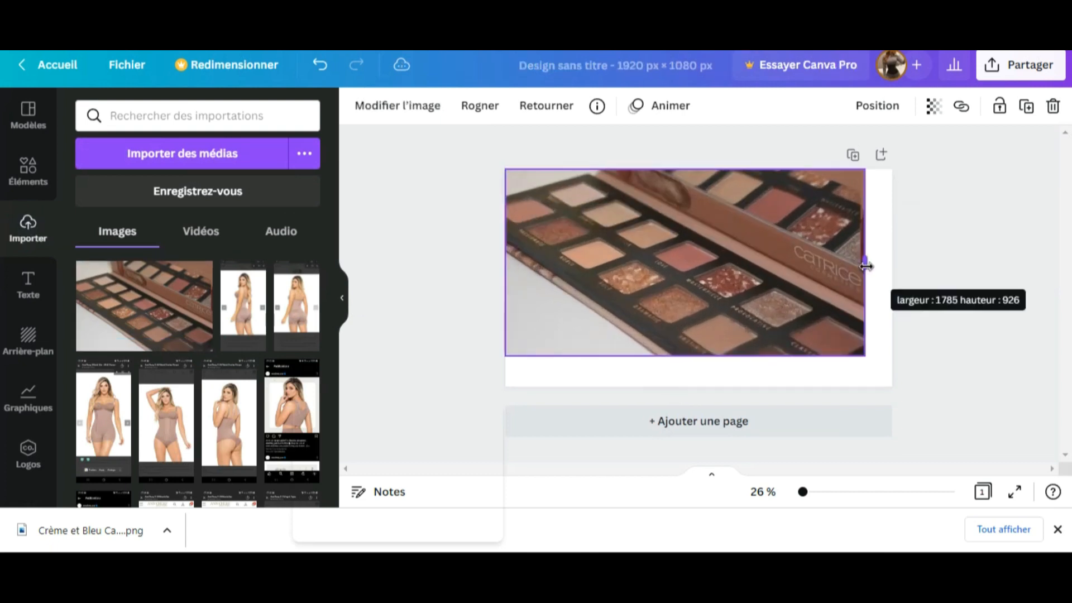
left_click_drag(866, 265, 892, 266)
left_click_drag(698, 355, 700, 386)
Download the palette banner design as a PNG image
left_click(1021, 65)
scroll(899, 385, "down", 2)
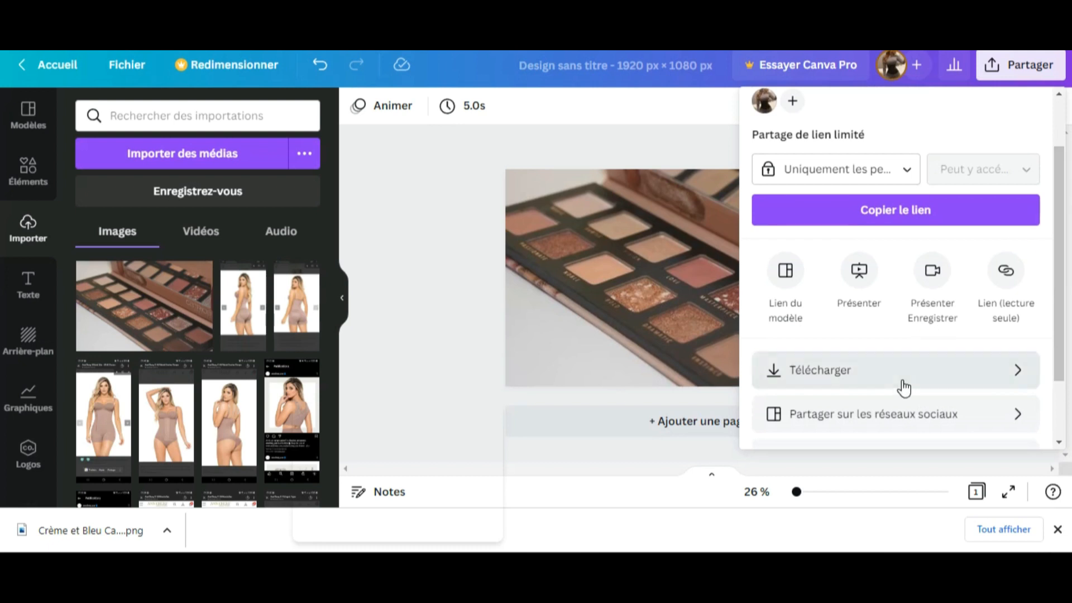
left_click(888, 370)
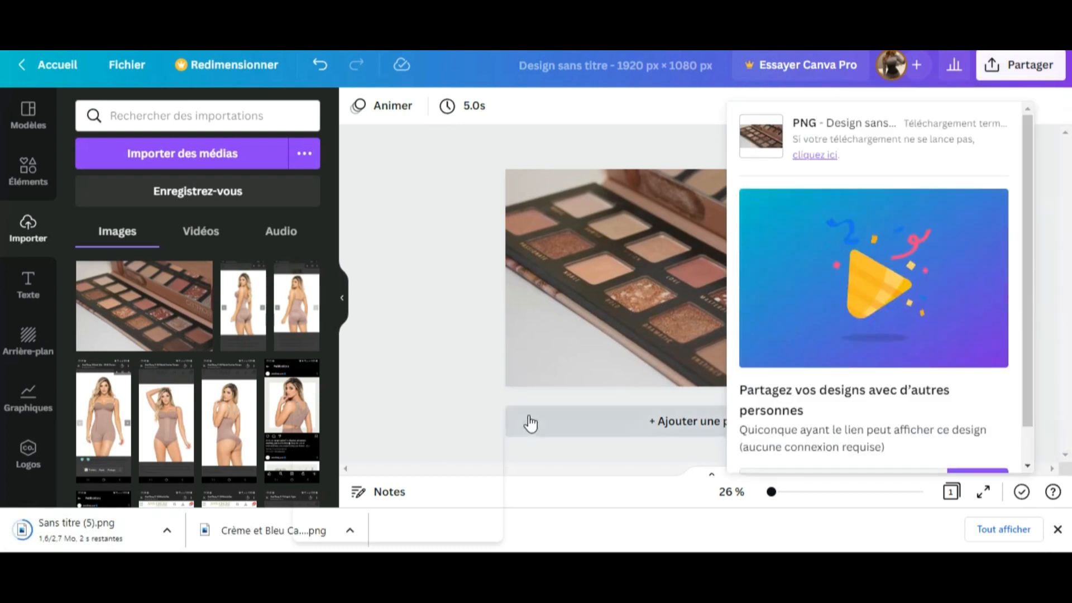
Return to the Shopify theme editor, set the palette picture as the image banner's first image, and save the theme
mouse_move(622, 565)
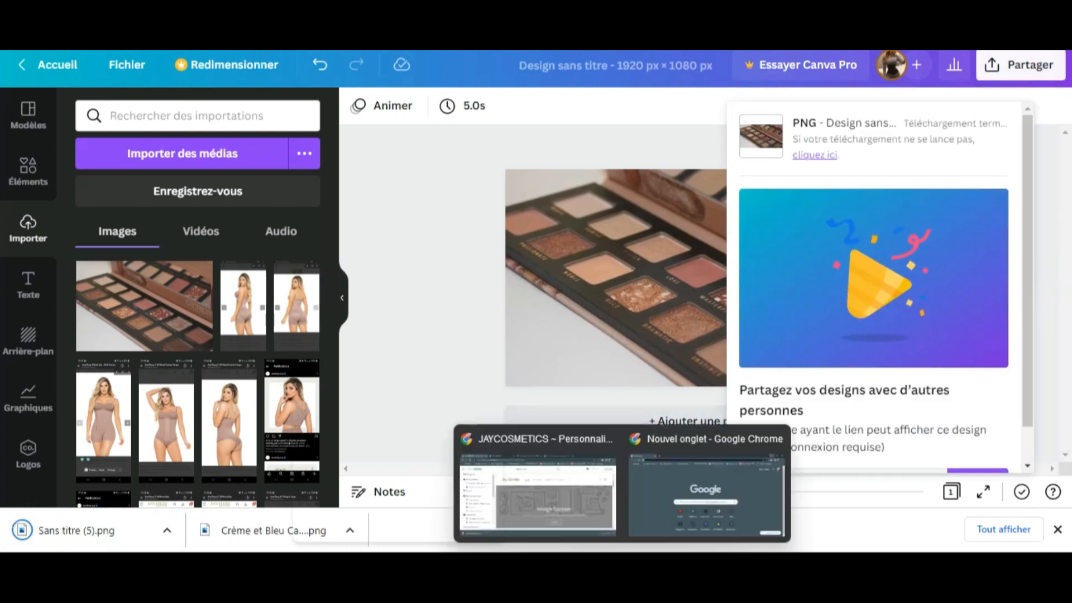
left_click(558, 493)
left_click(369, 307)
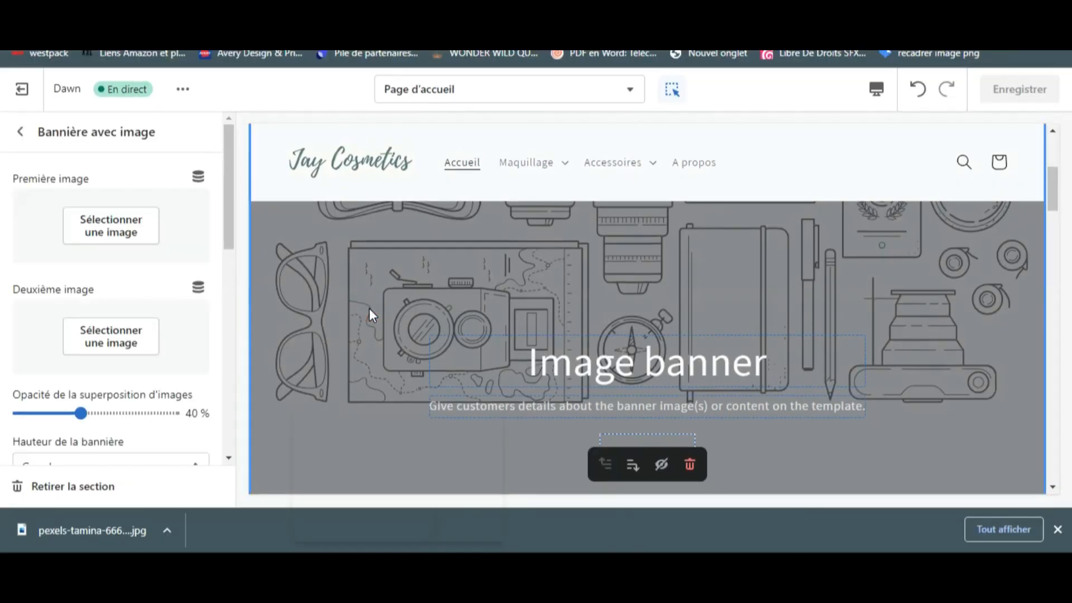
left_click(153, 268)
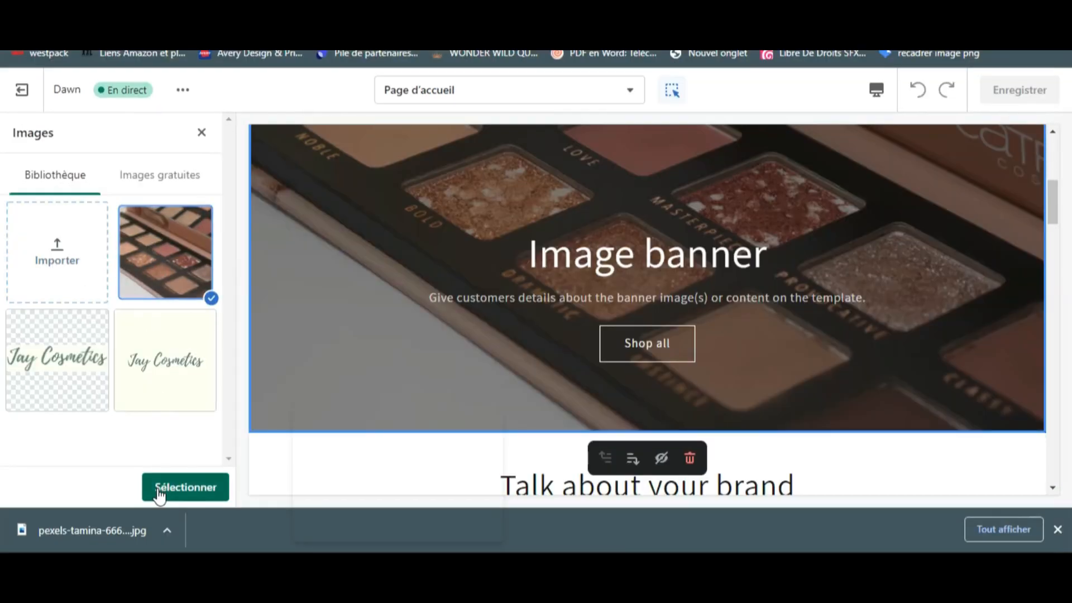
left_click(189, 487)
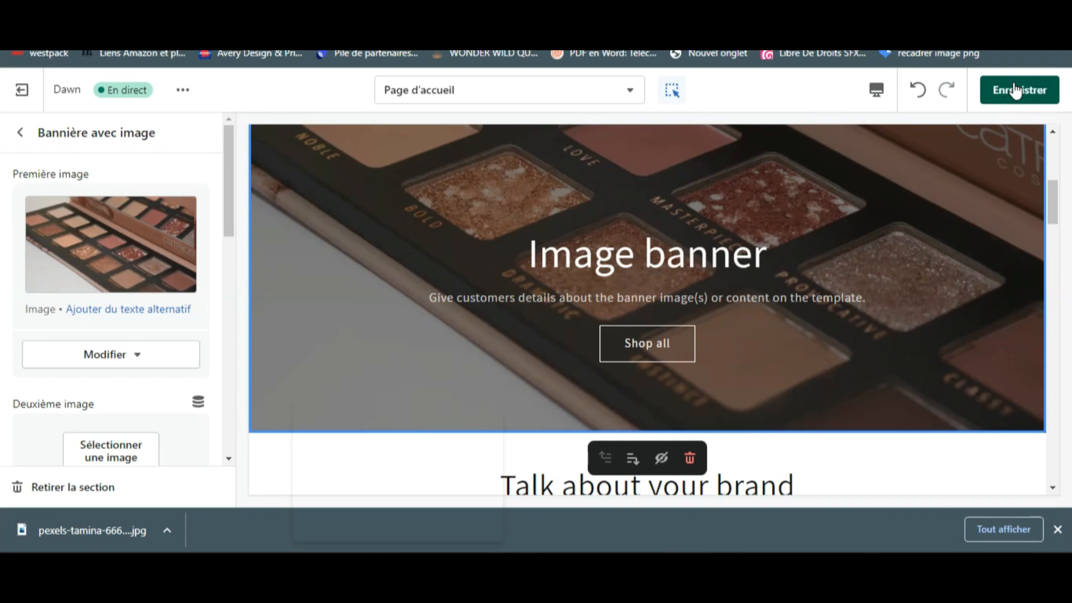
left_click(1017, 90)
Replace the image banner's title with "Nouveauté Palette Queen"
left_click(762, 313)
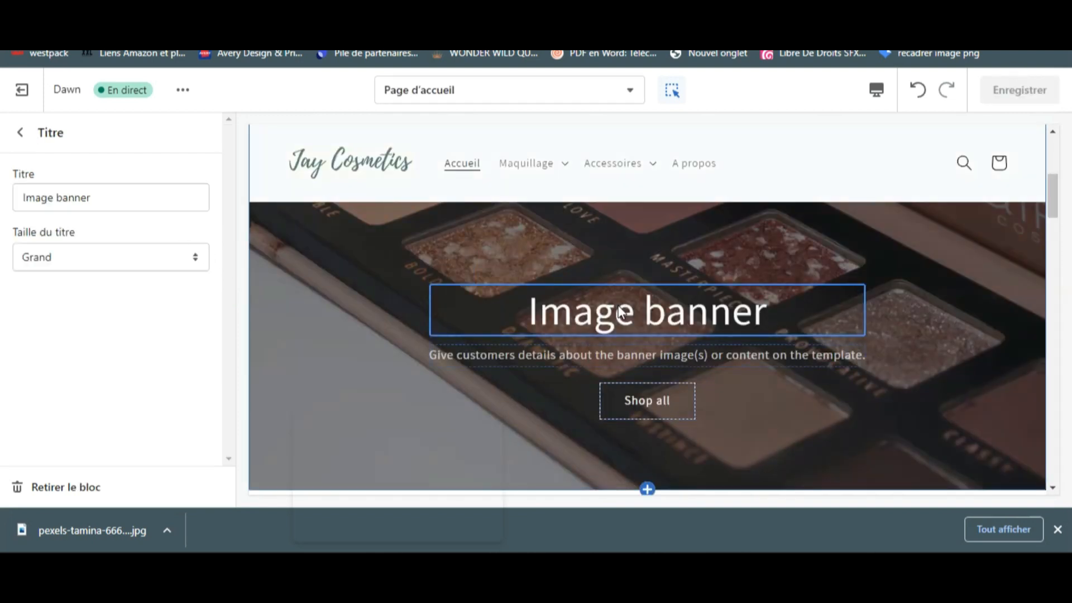
triple_click(102, 198)
key("BackSpace")
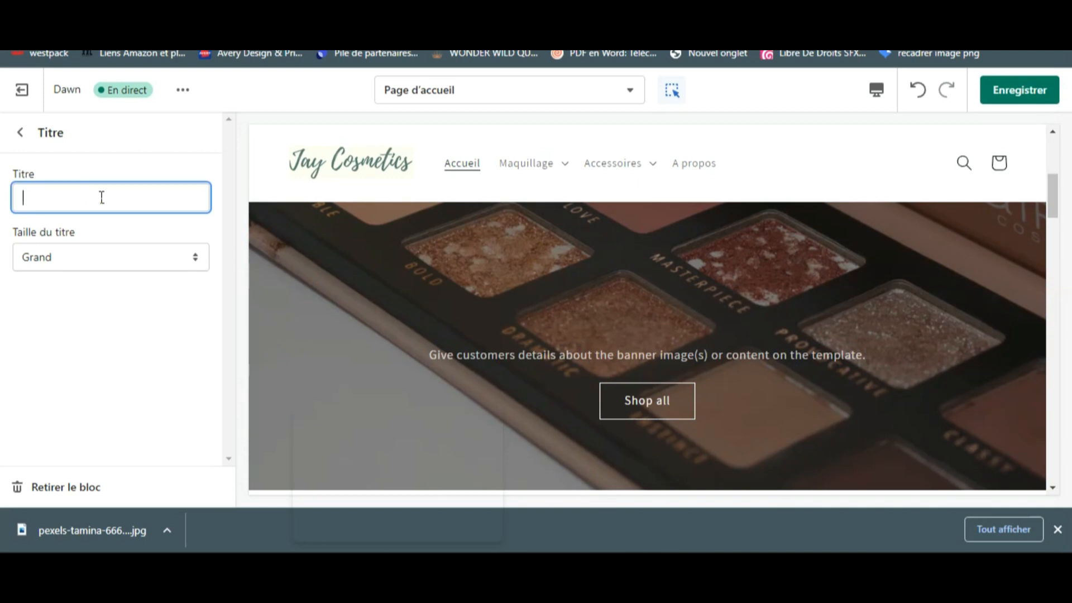
type("Nouveauté  Palette")
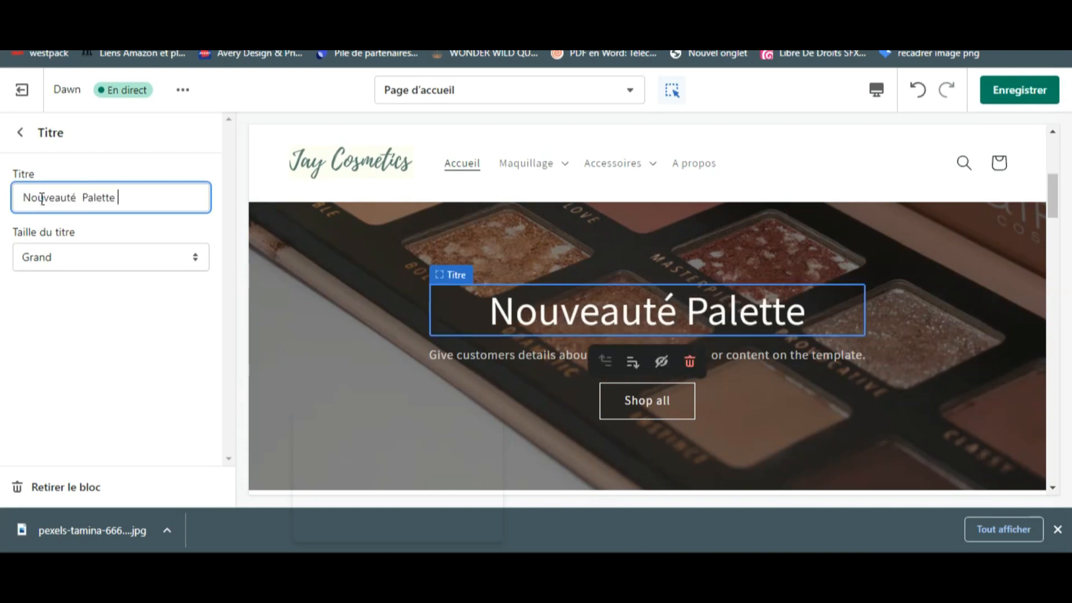
type(" Queen")
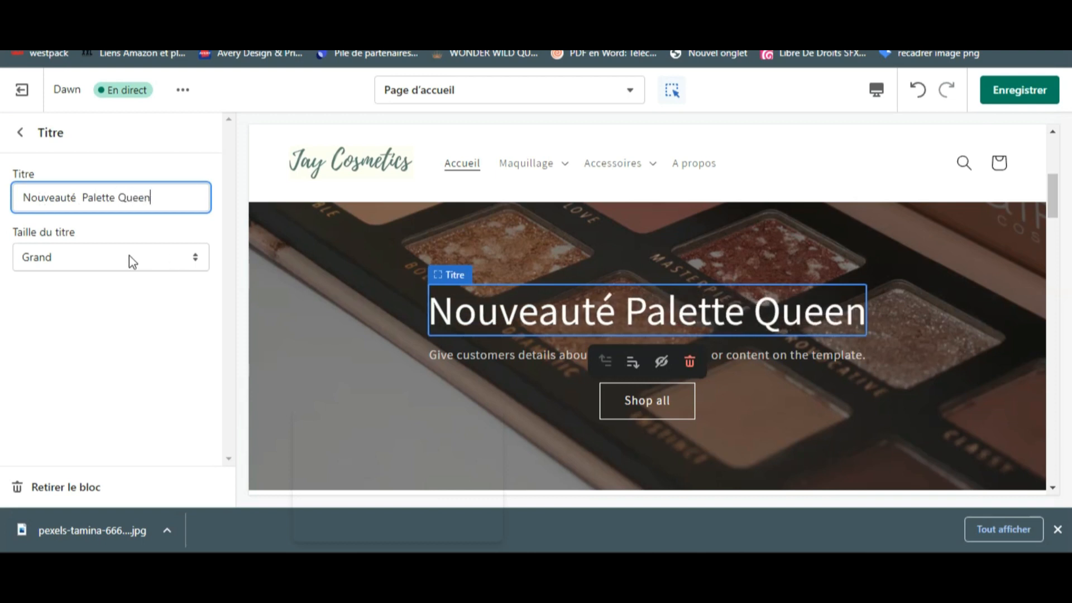
Replace the banner's description with "Intensifiez votre regard avec nos palettes maquillage yeux et ombres à paupières." and save the theme
left_click(523, 360)
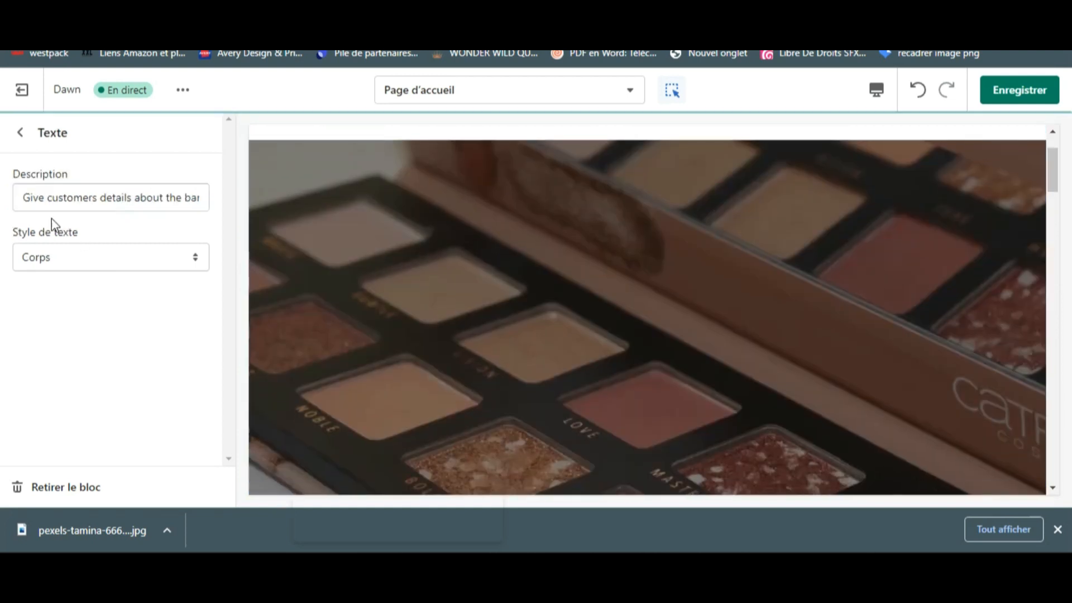
left_click_drag(23, 199, 256, 203)
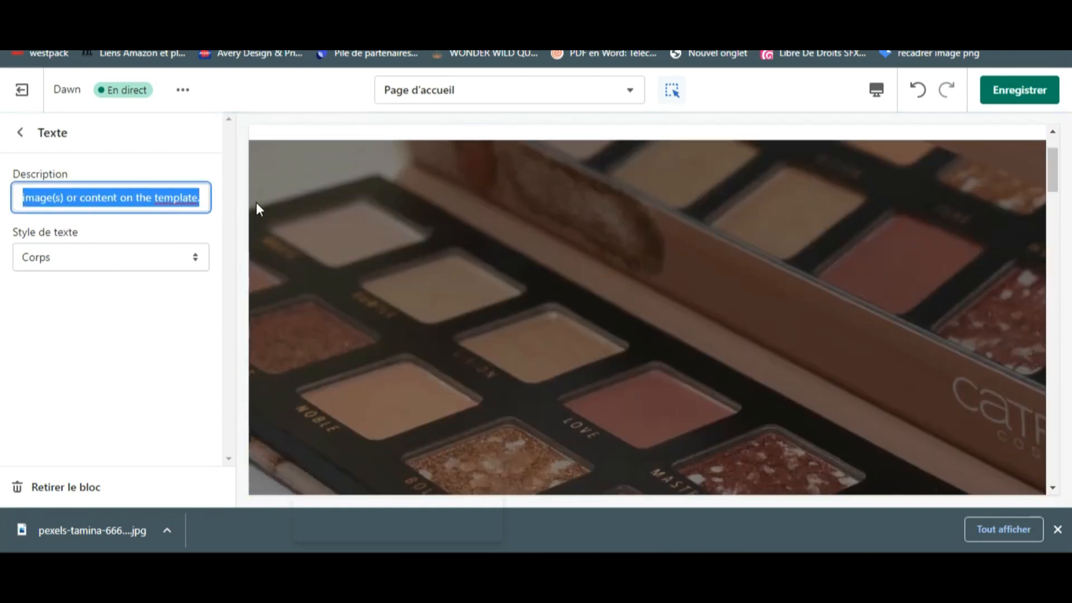
key("ctrl+v")
left_click(1017, 91)
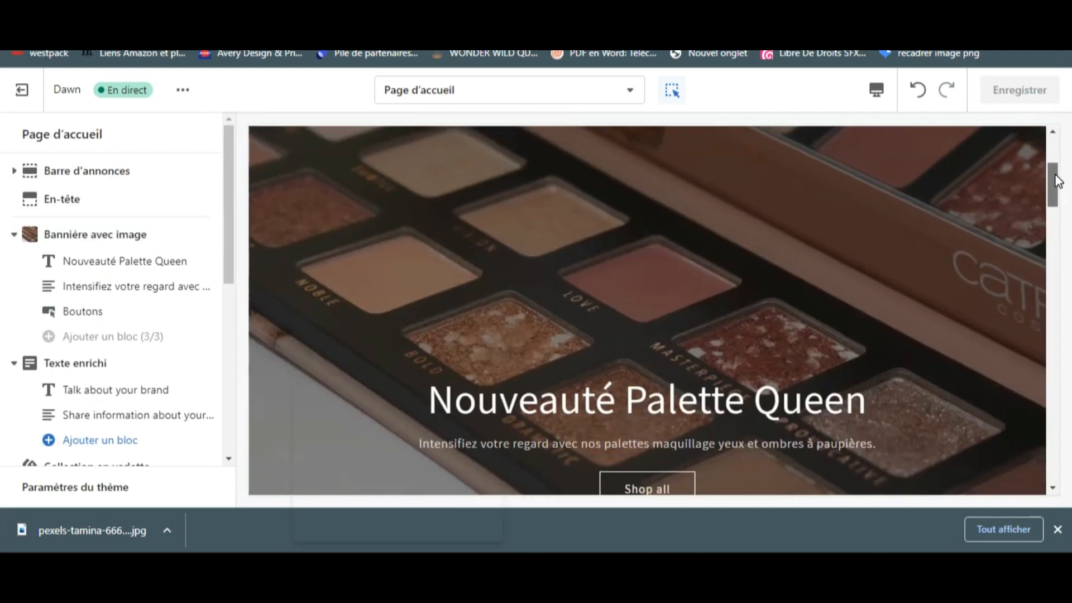
Change the banner's first button text to "Découvrir nos palettes"
scroll(598, 202, "down", 3)
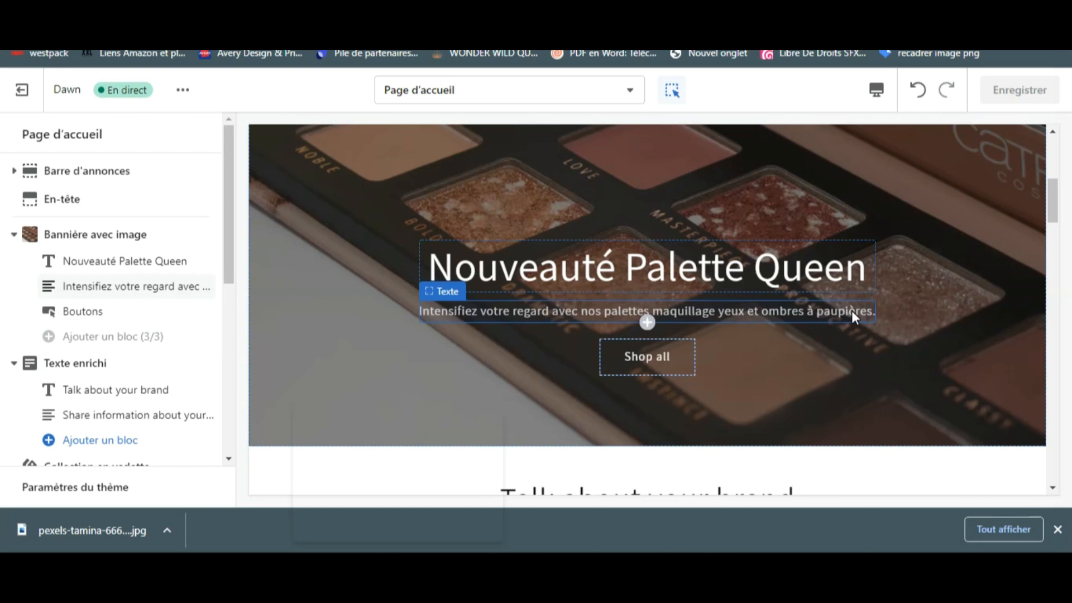
left_click(653, 362)
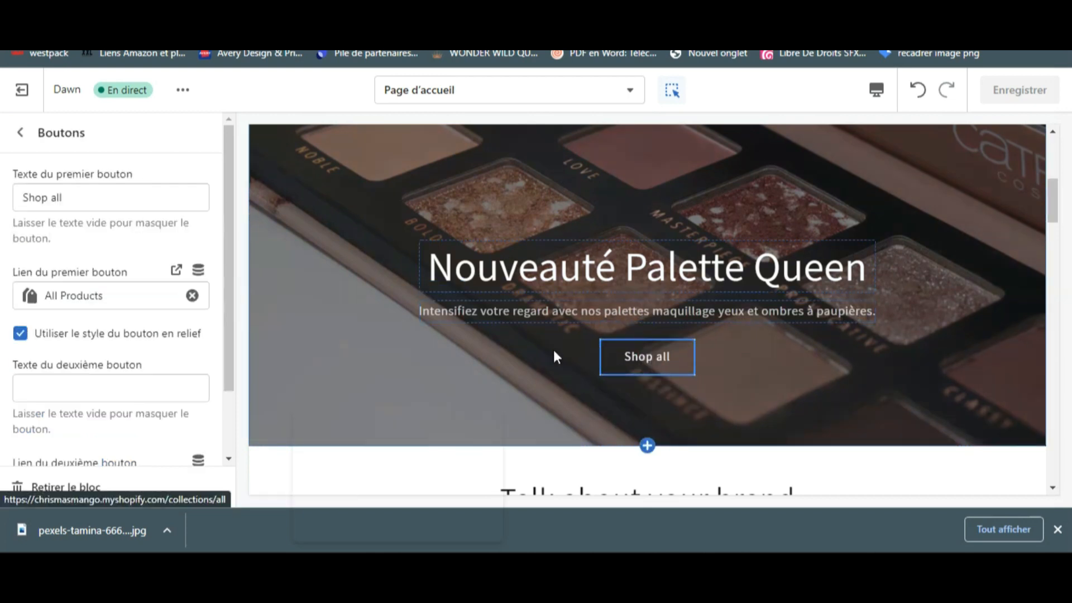
triple_click(14, 198)
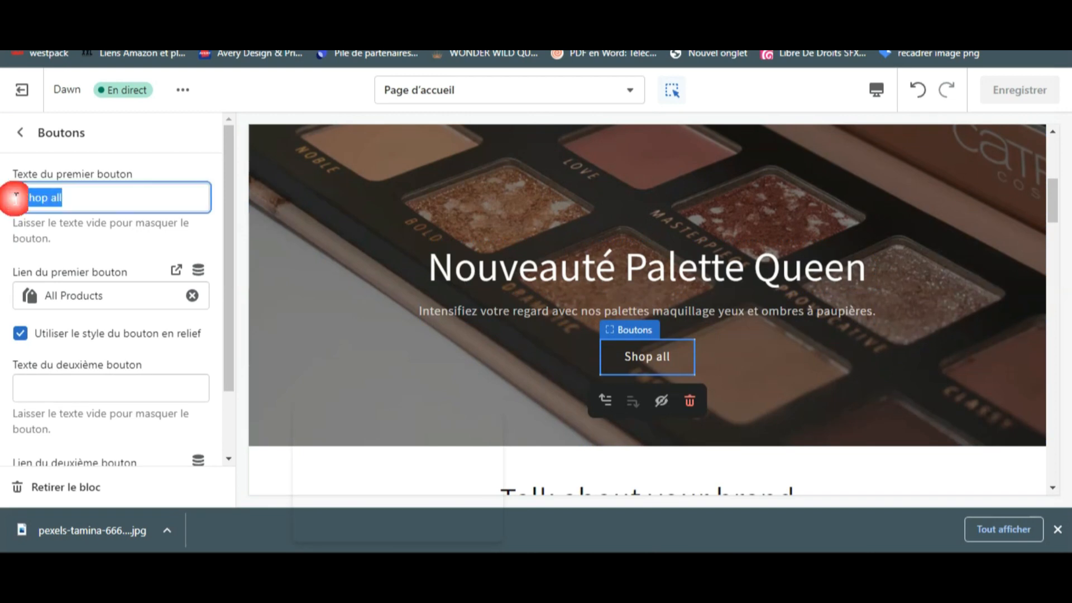
left_click(16, 197)
type("Découvrir nos p")
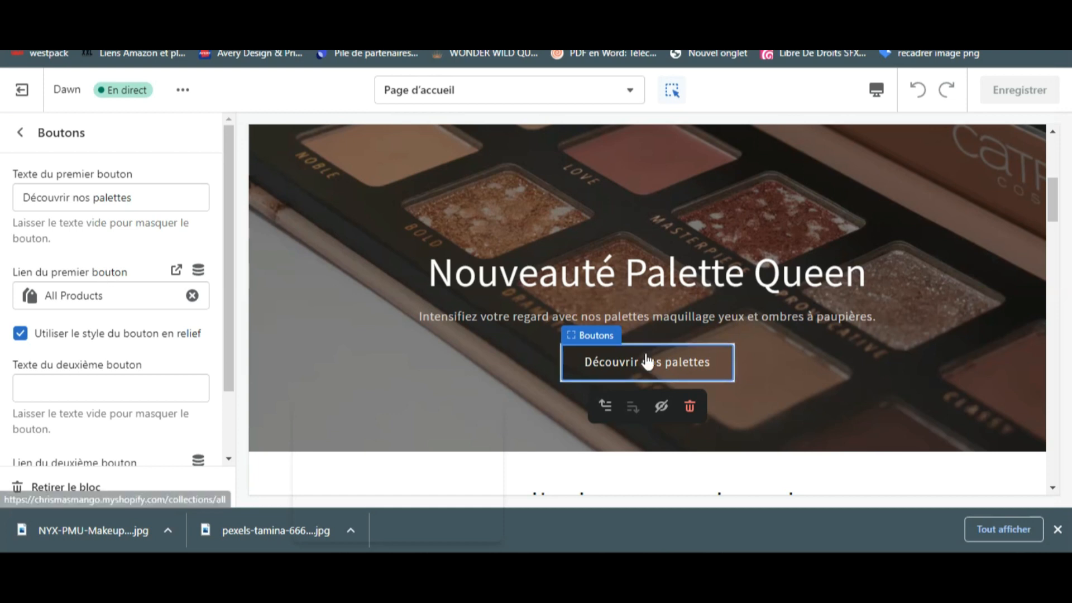
Replace the first button's link with the Palette QUEEN product and save the theme
left_click(193, 296)
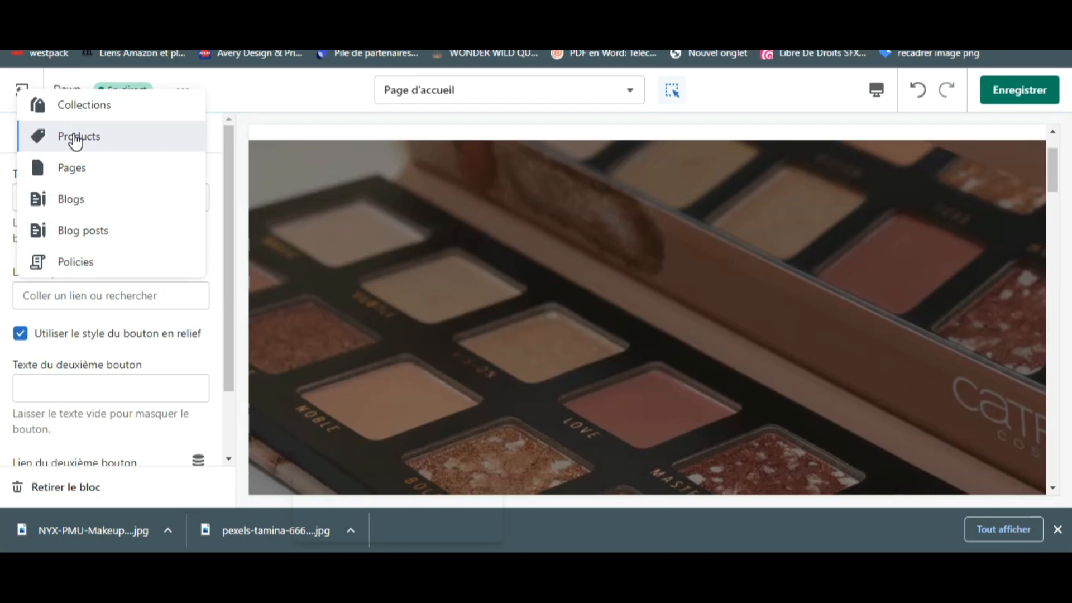
left_click(75, 141)
left_click(111, 233)
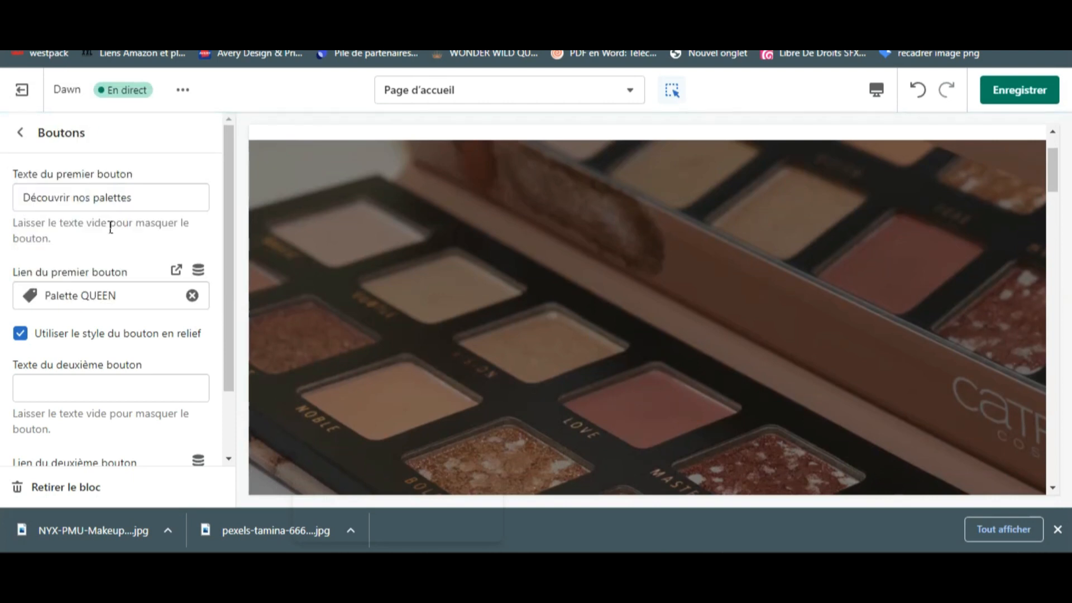
left_click(1020, 96)
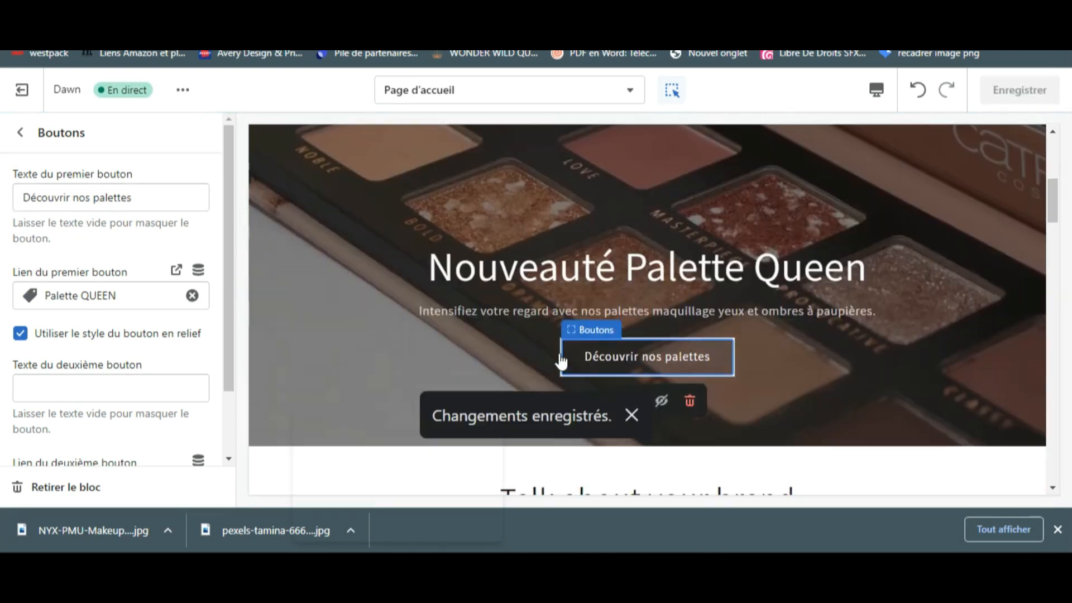
Switch the first button's outline style off and back on to compare its appearance
left_click(20, 334)
scroll(20, 335, "down", 2)
left_click(21, 254)
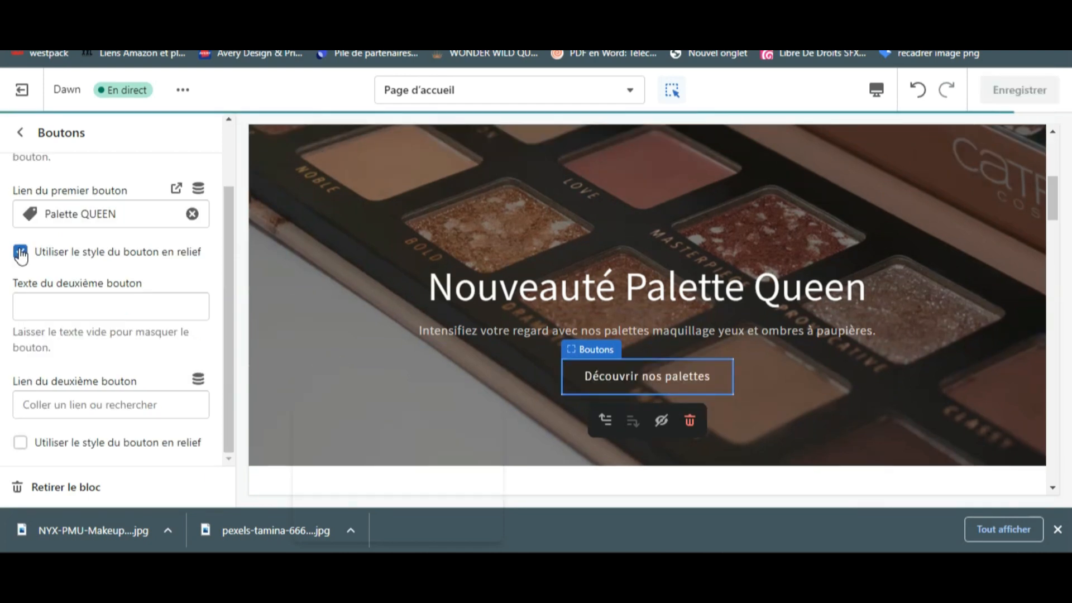
Move the rich text section below the featured collection section on the home page
left_click(21, 132)
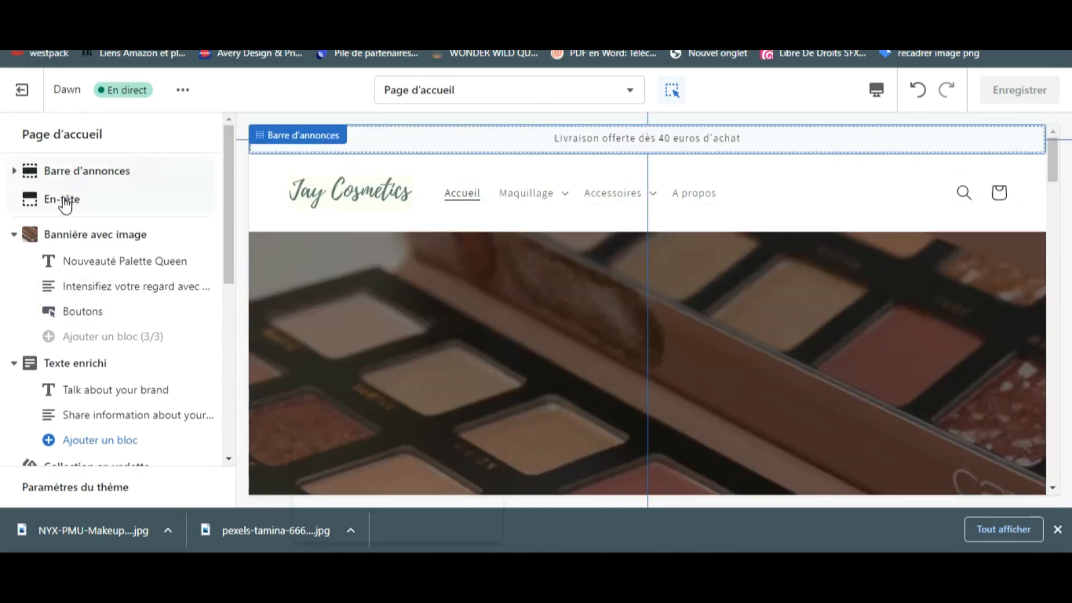
left_click_drag(226, 234, 225, 295)
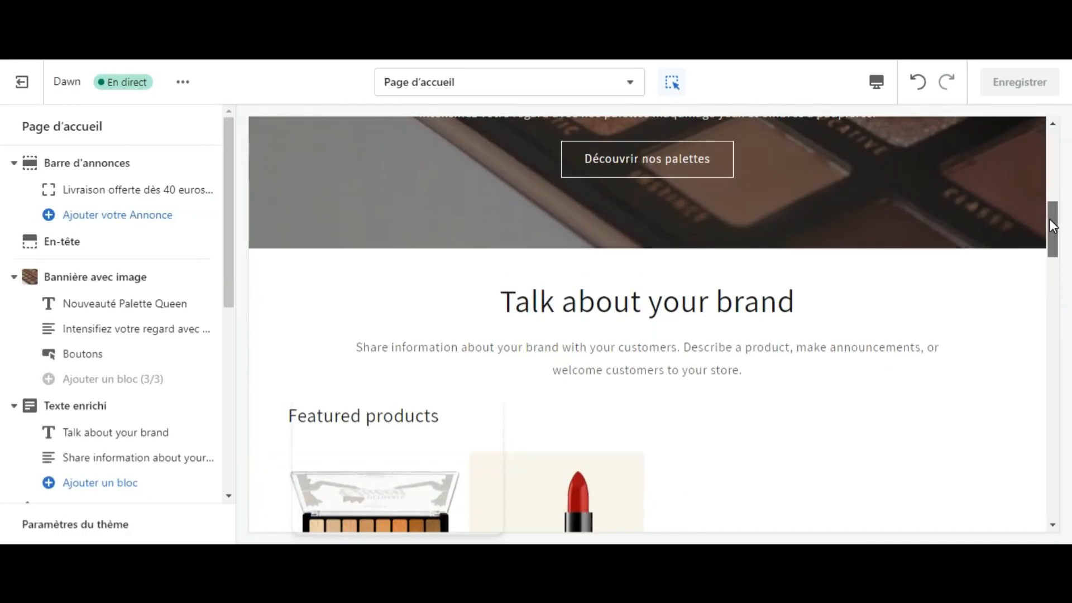
scroll(268, 232, "down", 3)
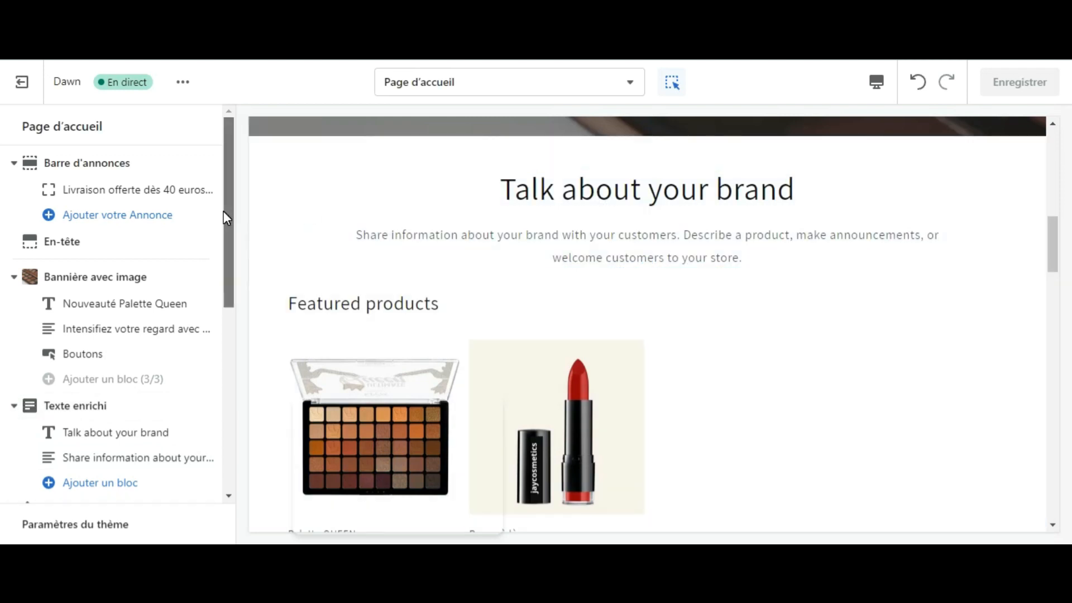
scroll(215, 224, "down", 3)
left_click_drag(208, 231, 208, 232)
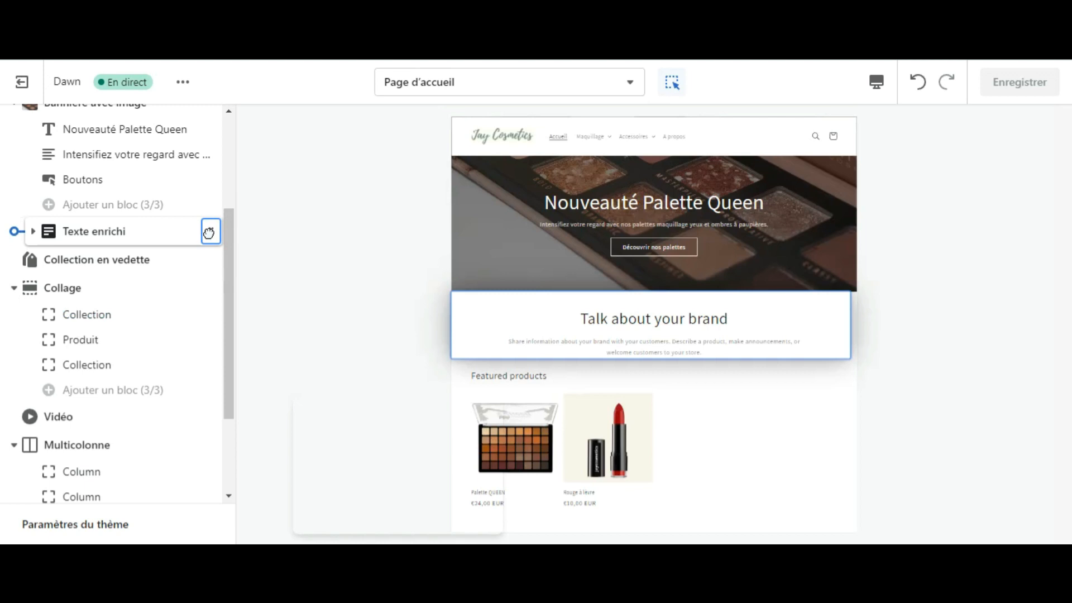
left_click_drag(208, 233, 207, 266)
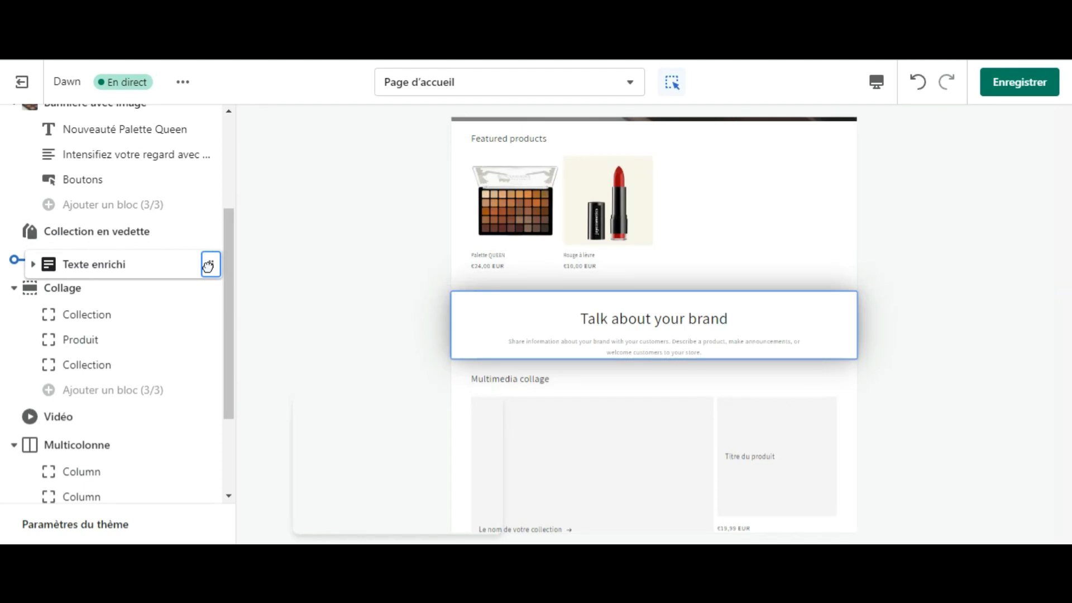
mouse_move(208, 266)
left_mouse_down()
mouse_move(210, 351)
mouse_move(211, 266)
left_mouse_up()
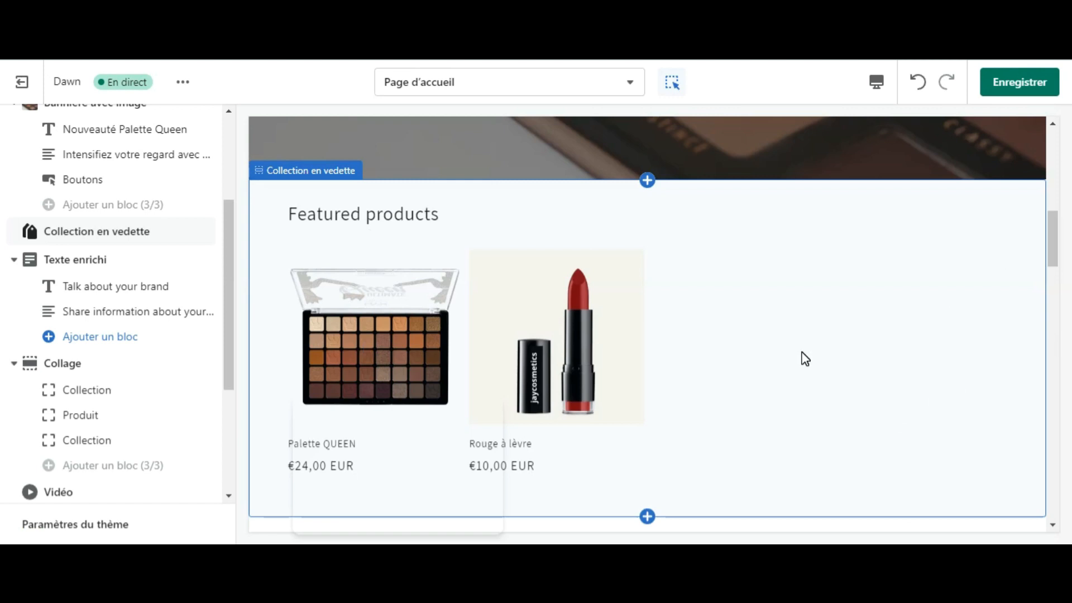
Set the featured collection's title to "Les incontournables du moment" and save the theme
left_click(126, 197)
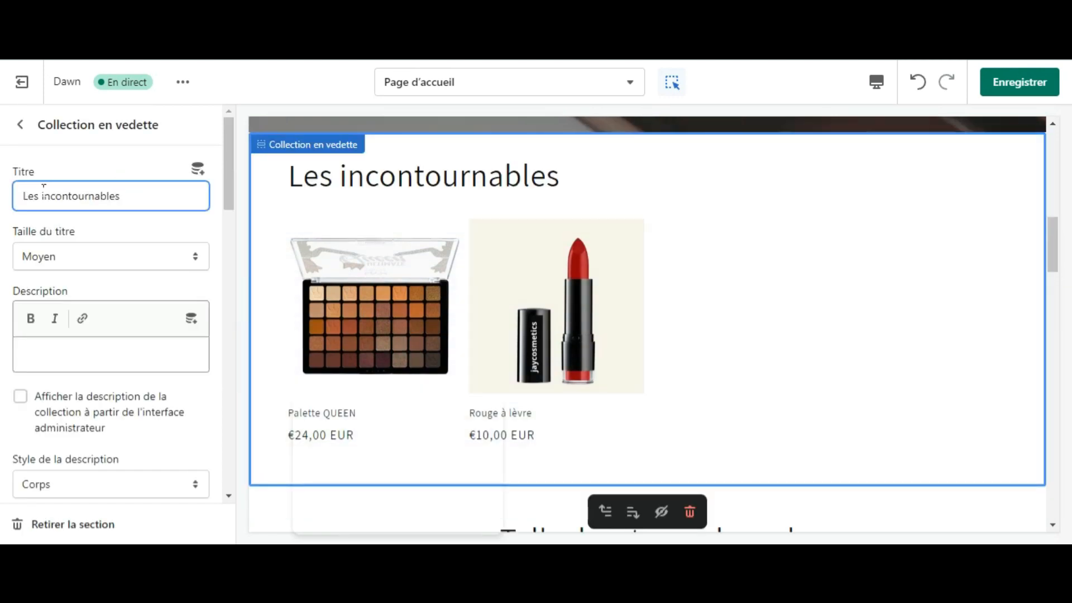
type("du moment")
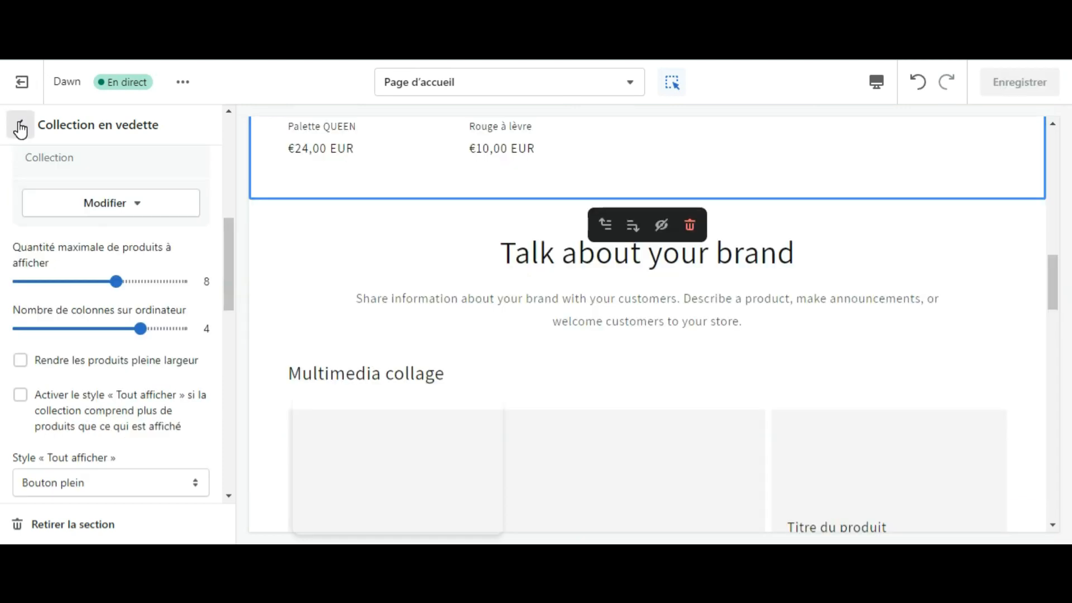
left_click(20, 125)
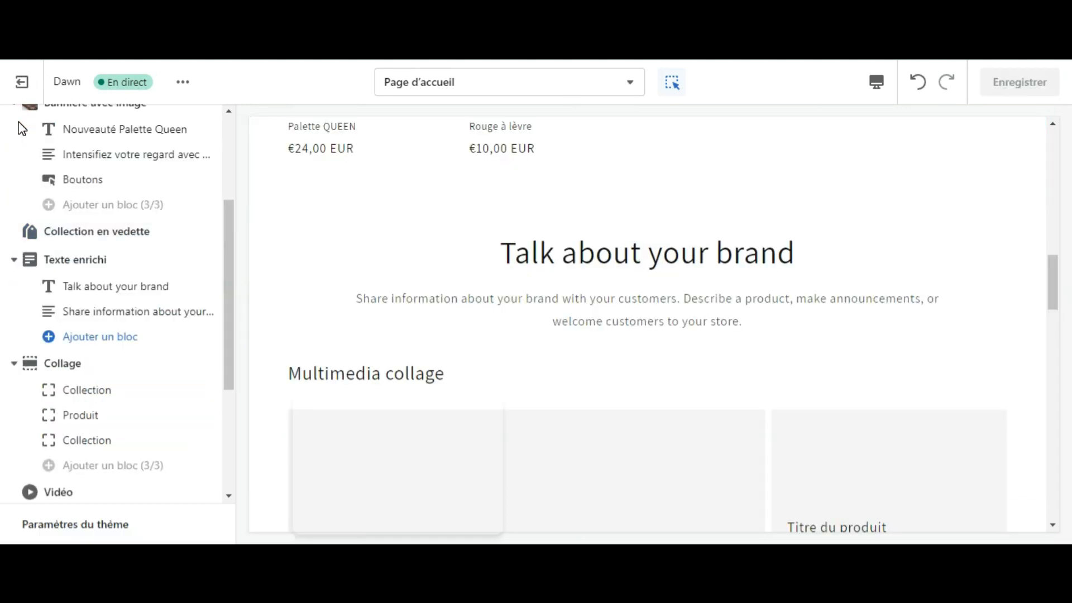
Hide the whole rich text section to preview the page without it, and show it again
left_click(183, 259)
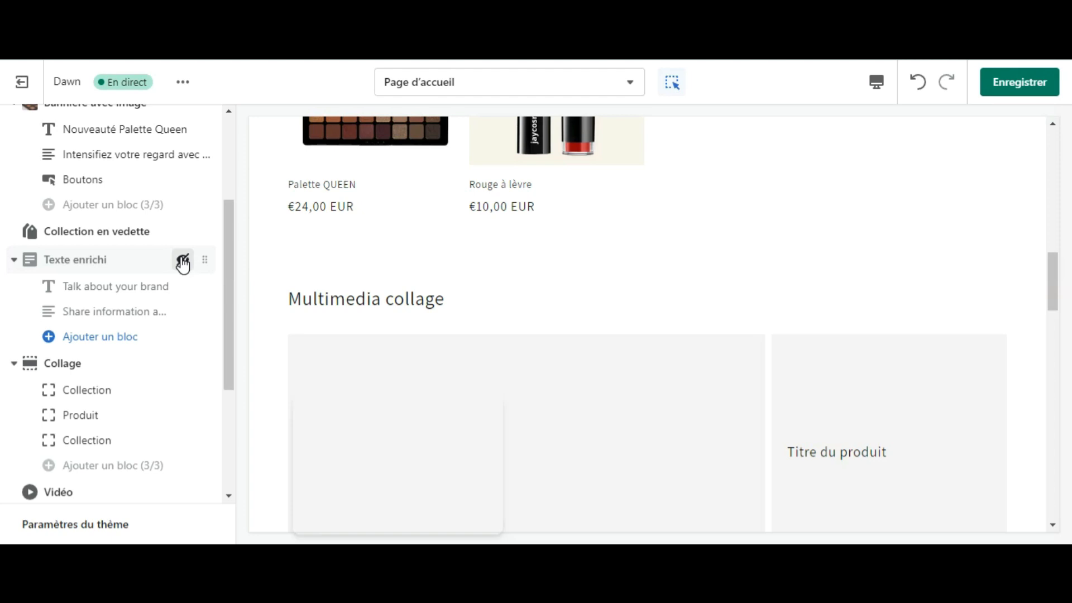
left_click(183, 260)
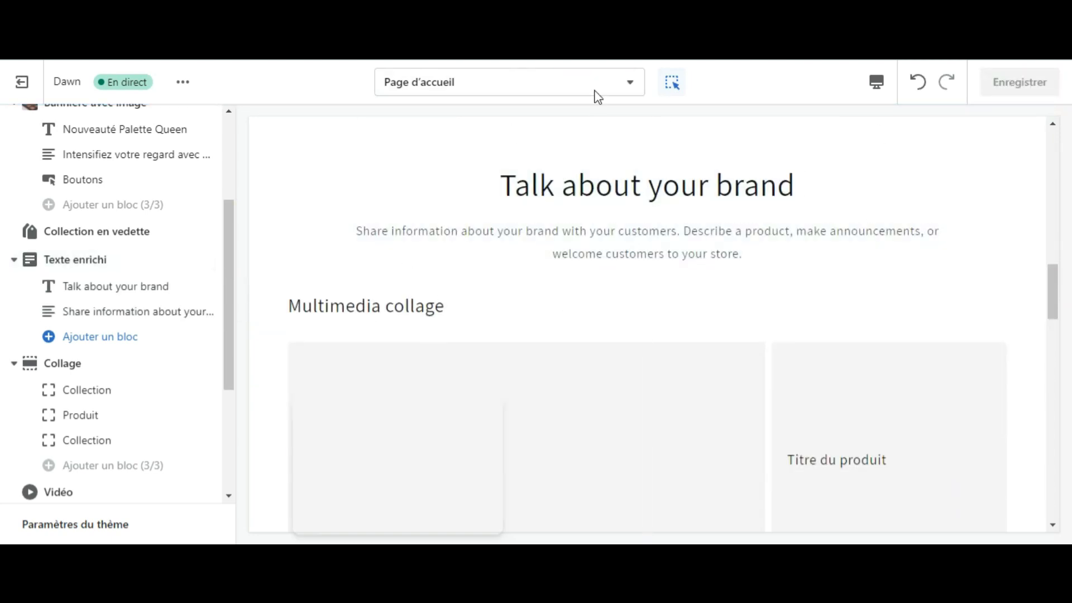
scroll(335, 251, "up", 3)
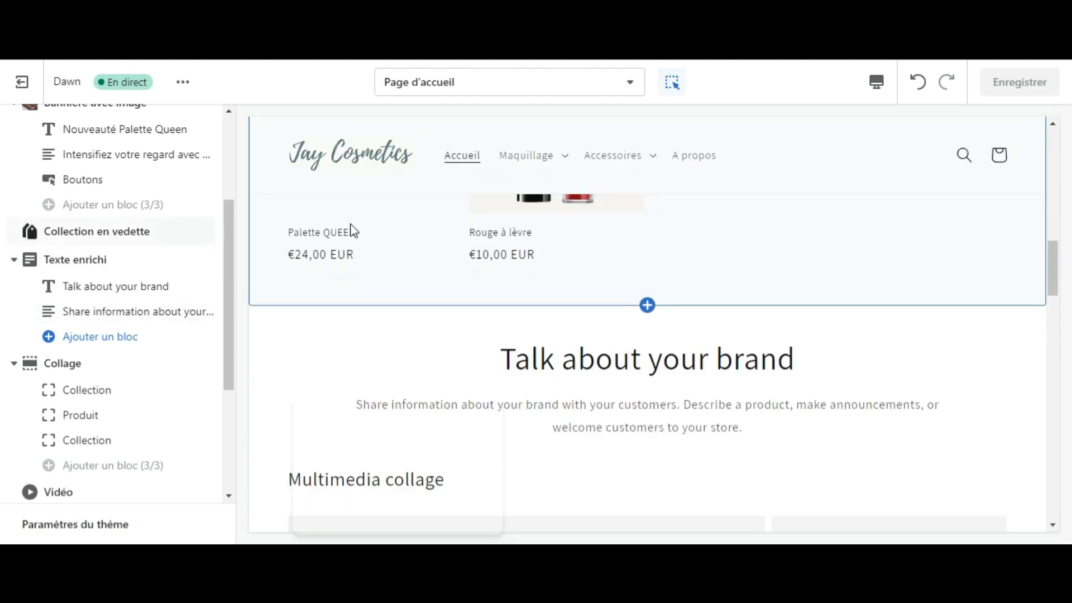
Hide the "Talk about your brand" heading block in the rich text section
left_click(184, 287)
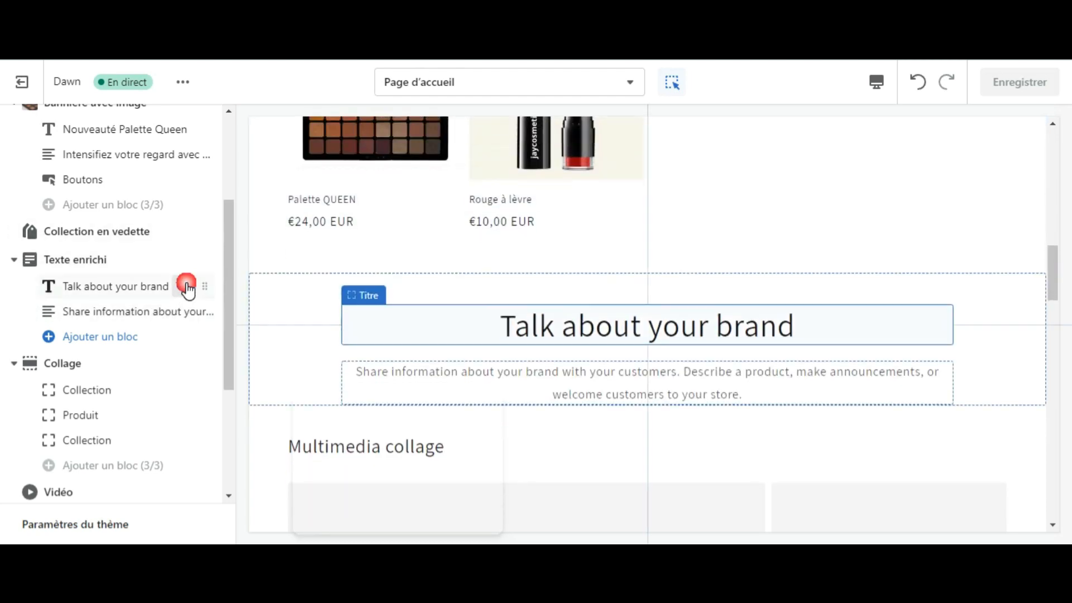
scroll(1034, 279, "down", 3)
left_click_drag(1053, 287, 1036, 304)
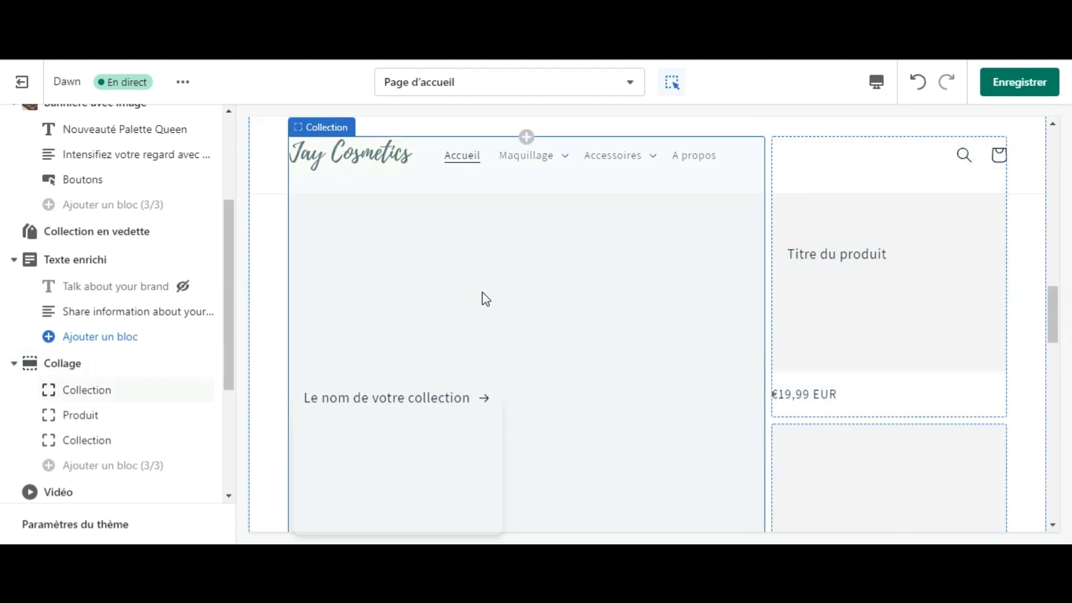
Title the first column of the multicolumn section "Livraison rapide" and describe it as "Nous vous garantissons une livraison en 24h."
scroll(486, 300, "down", 5)
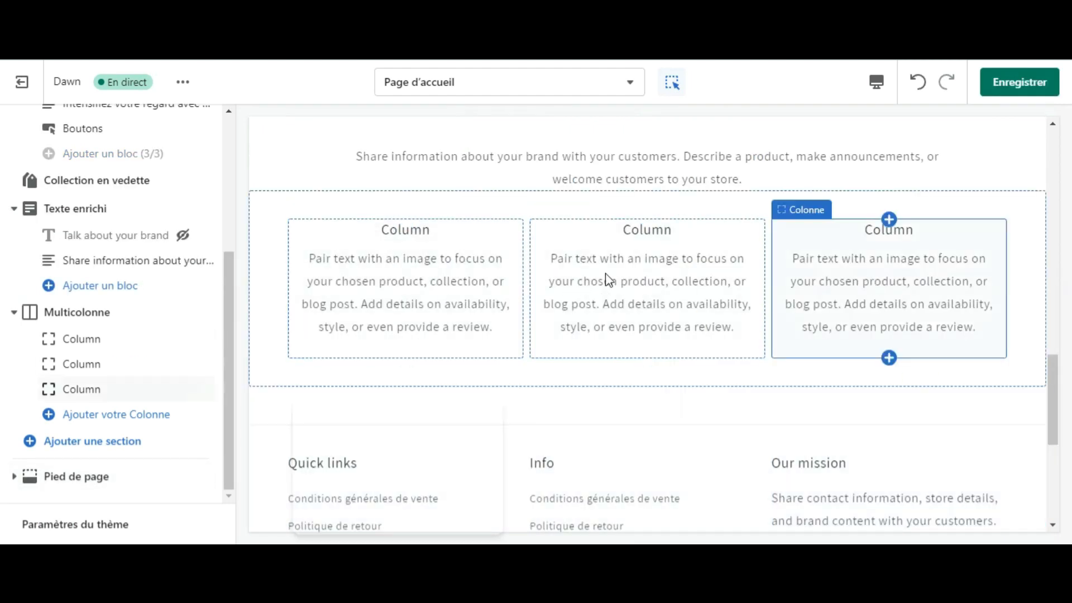
left_click(347, 269)
left_click_drag(63, 300, 4, 302)
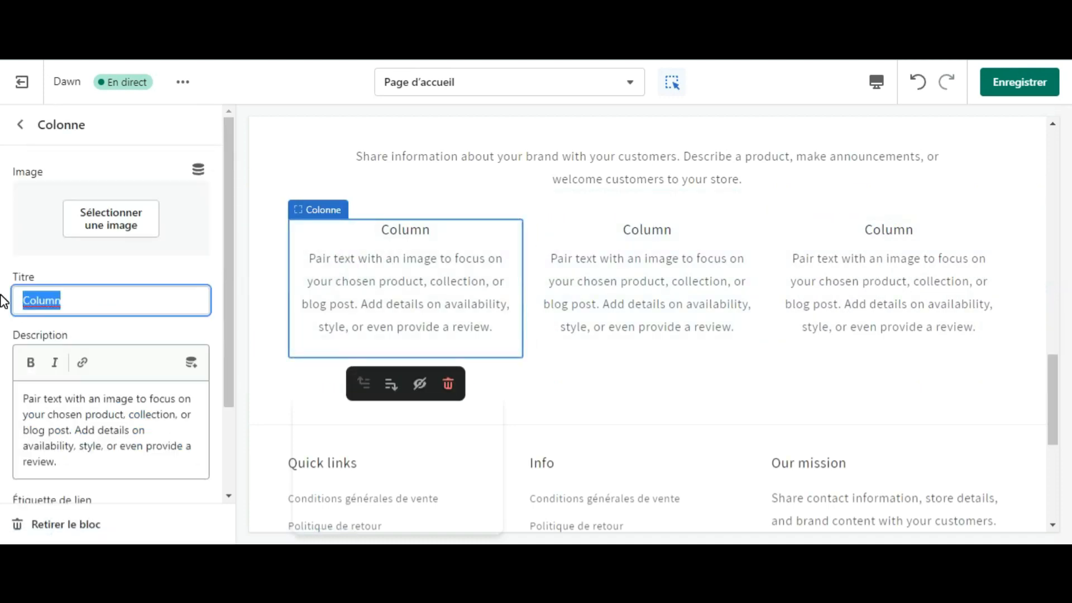
type("Livraison rapide")
left_click_drag(59, 461, 15, 382)
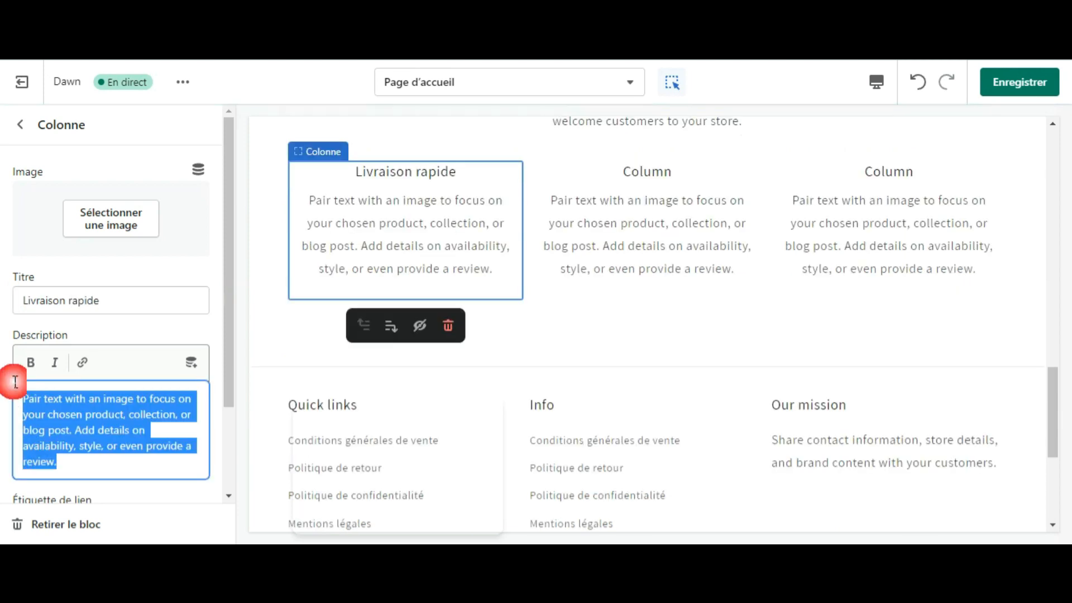
type("Nous vous garantissons une livraison en 24h")
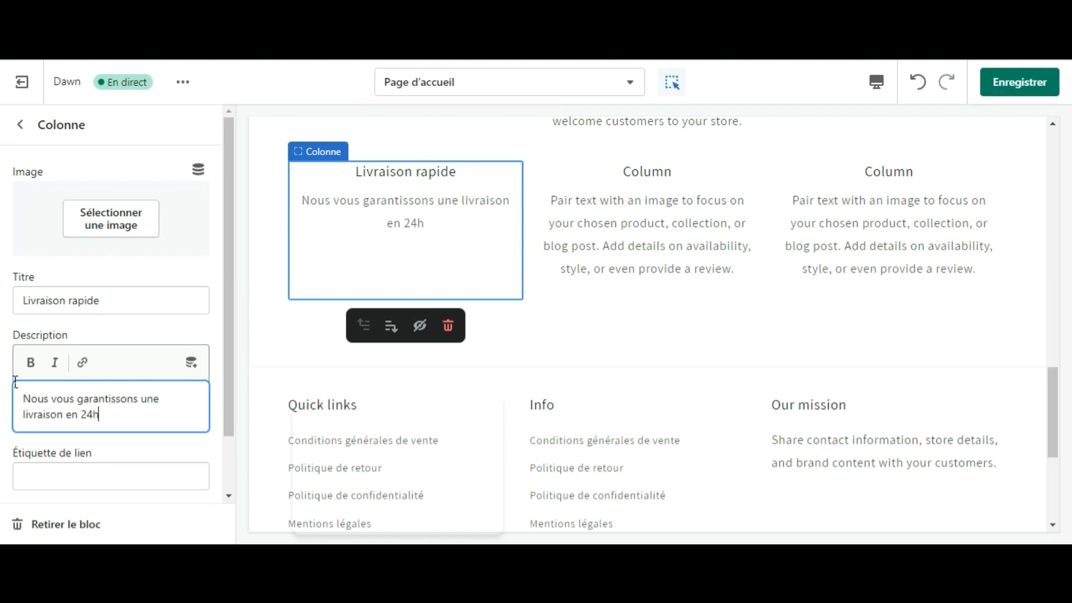
type(".")
Title the second column "satisfait ou remboursé" and describe it as "Vous avez 14 jours pour nous retourner le produit et nous vous rembourserons."
left_click(649, 183)
double_click(69, 303)
key("BackSpace")
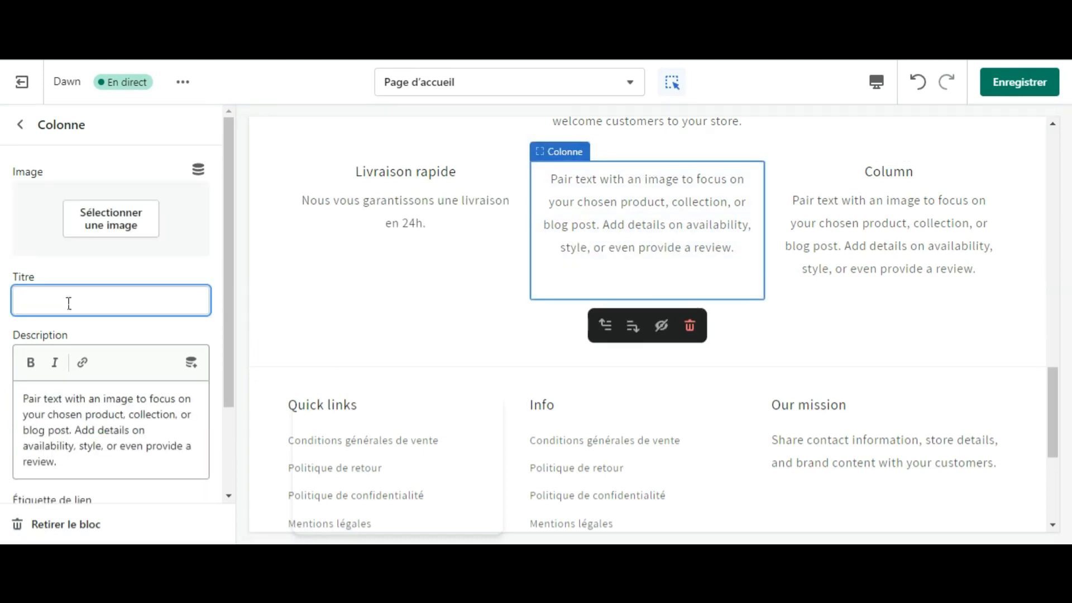
type("satisfait ou remboursé")
left_click(672, 249)
left_click_drag(62, 457, 20, 394)
type("Vous avez 14 jours pour nous retourner le produit et nous vous rembourserons.")
Change the third column's title to "Paiement 100% sécurisé"
left_click(907, 211)
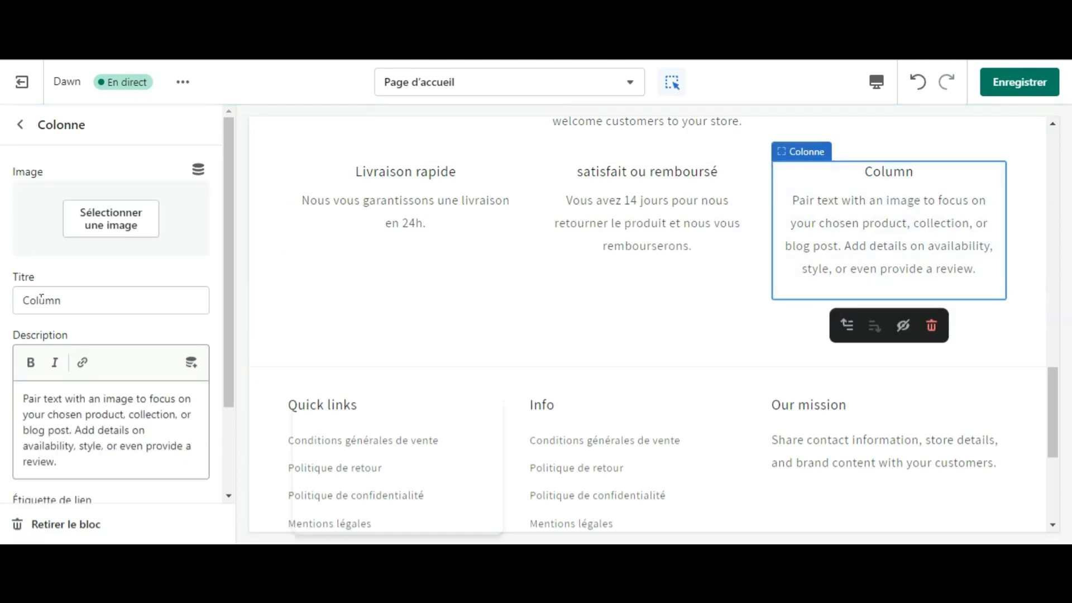
double_click(69, 297)
type("Paiem")
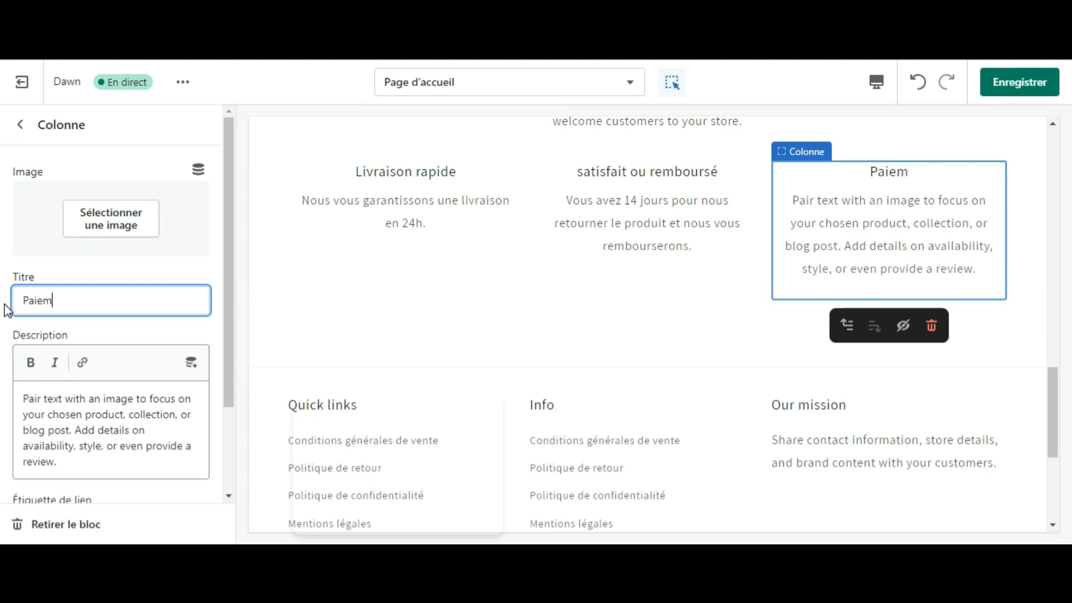
type("ent 100% sécur")
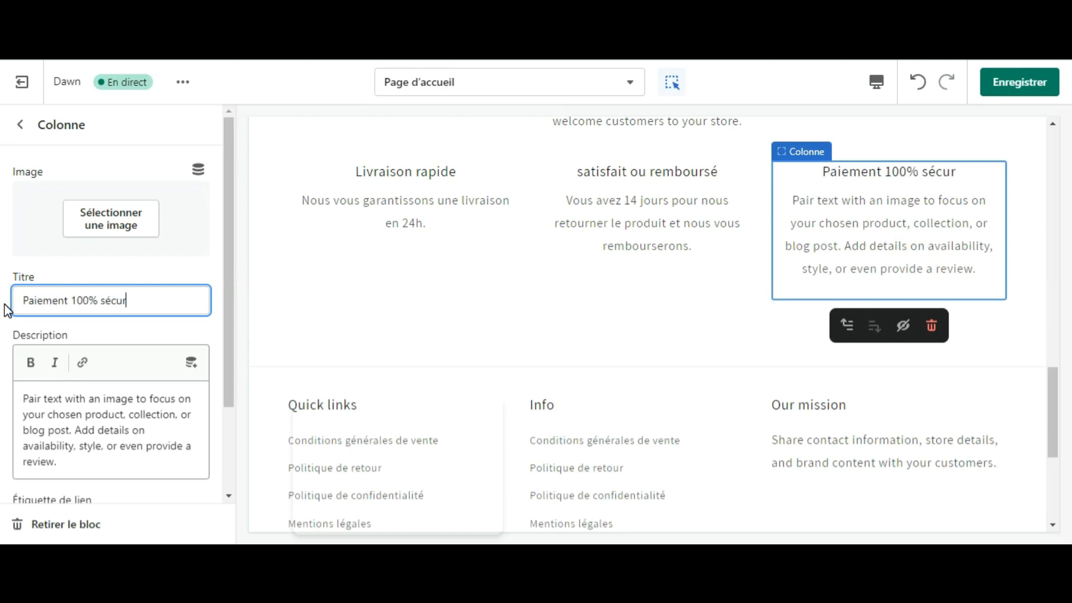
type("isé")
Replace the third column's description with "Nous garantissons la sécurité du paiemlent en utilisant une techniologie de crymptage SSL."
triple_click(19, 399)
type("Nous garanbtisso")
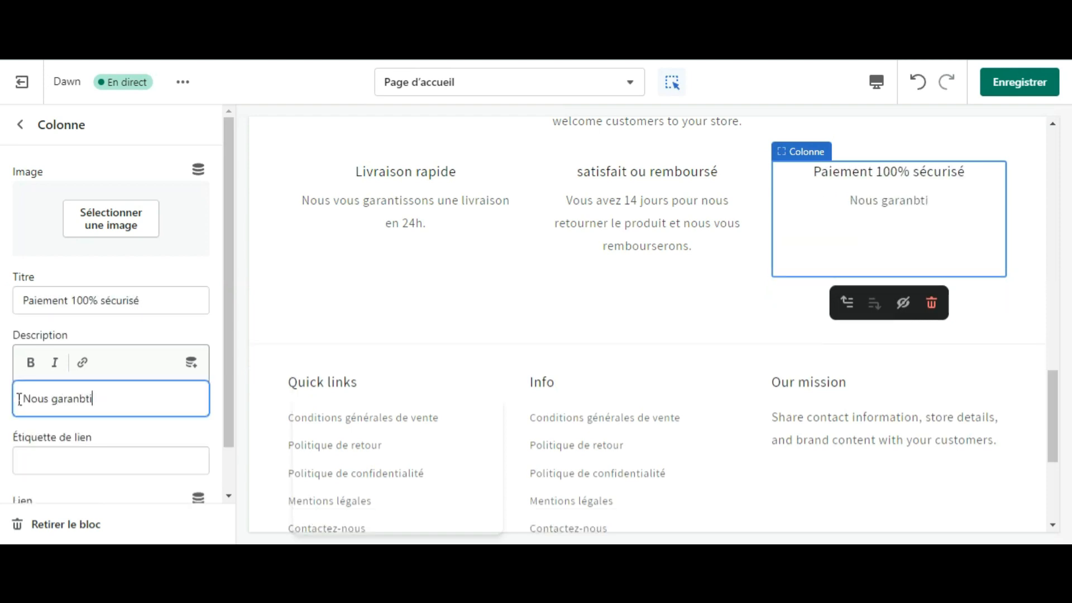
key("BackSpace")
key("BackSpace")
key("BackSpace")
key("BackSpace")
key("BackSpace")
key("BackSpace")
type("tissons la sé")
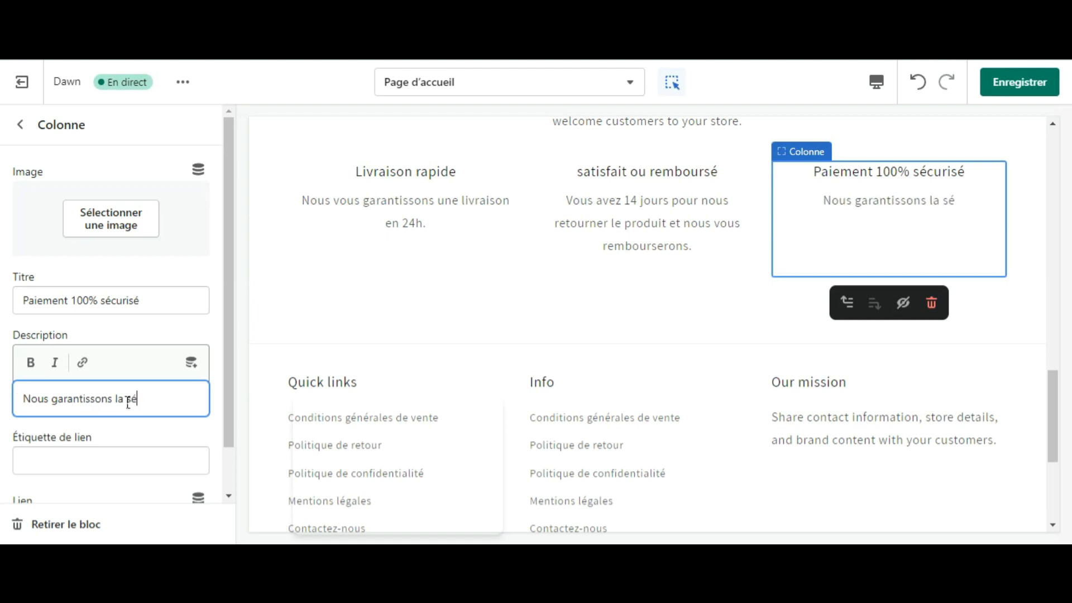
type("curité du paiemlent en utilisant une techniologie de crymptage SSL.")
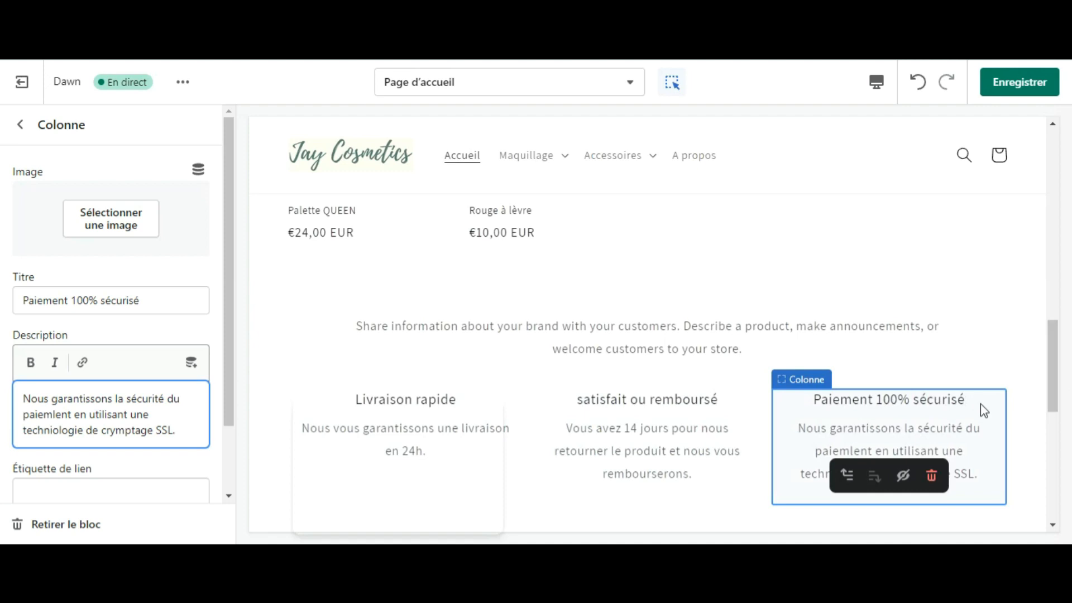
Add a ribbon emoji to the end of the second column's title and save the theme
left_click(679, 393)
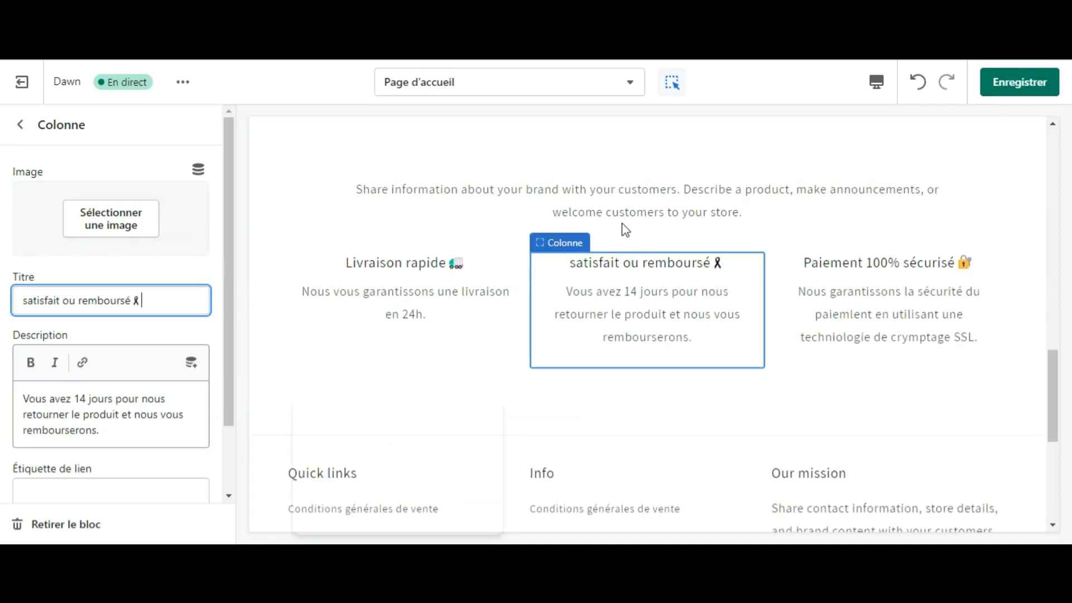
left_click(1000, 87)
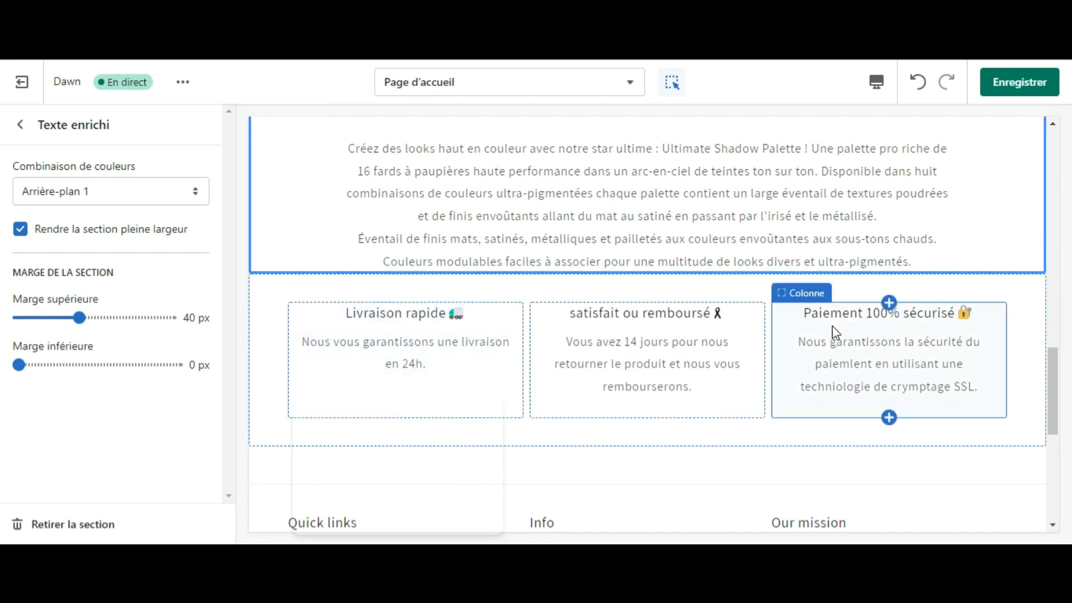
Remove the "Quick links" menu block from the footer
mouse_move(1051, 361)
left_mouse_down()
mouse_move(1052, 400)
mouse_move(1044, 371)
left_mouse_up()
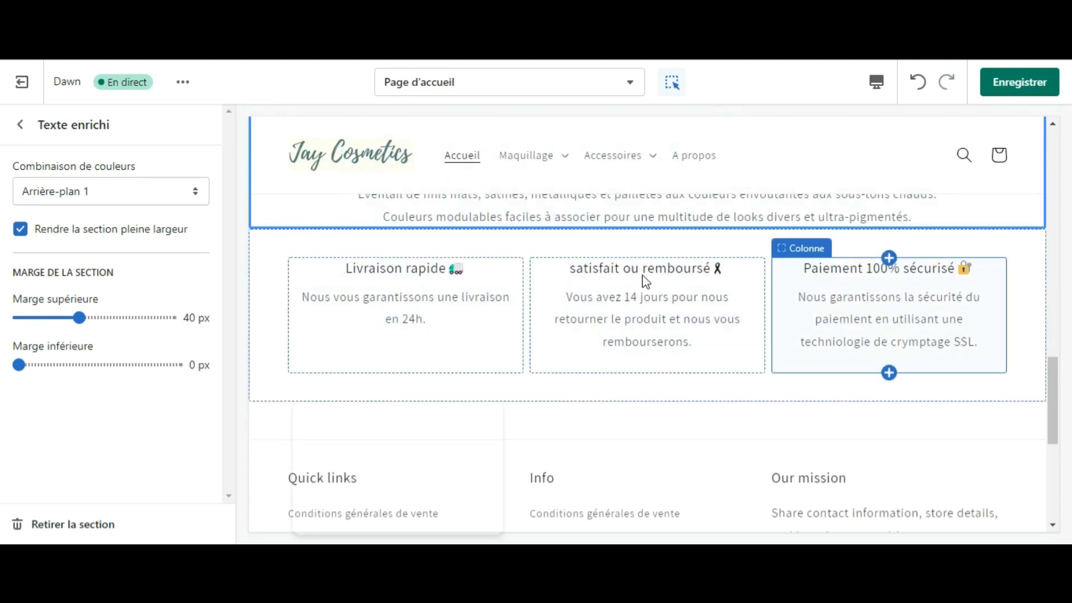
left_click_drag(1054, 367, 1057, 388)
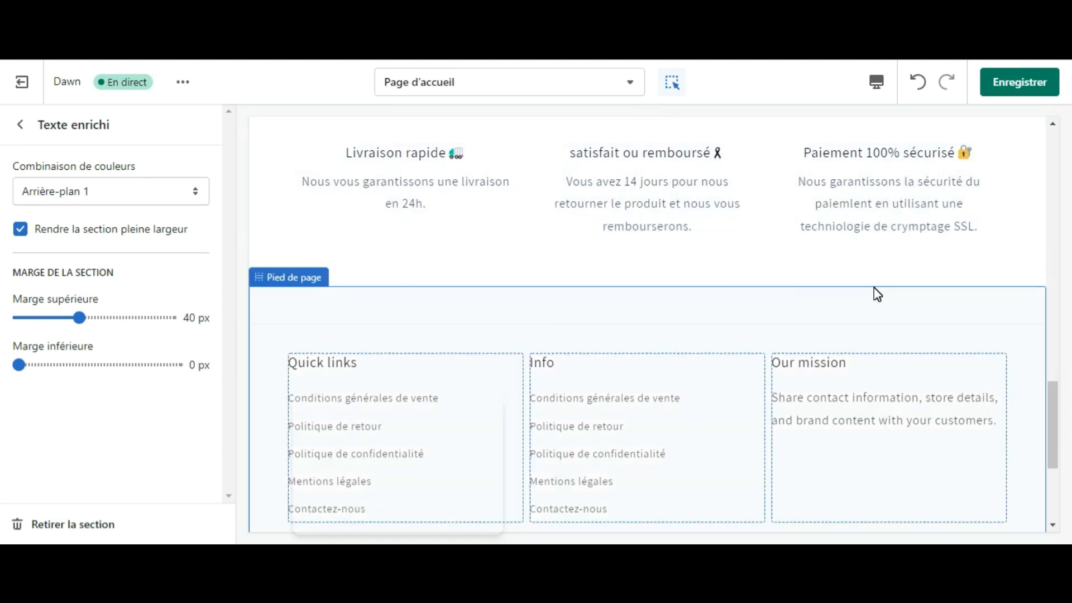
left_click_drag(1054, 394, 1054, 438)
left_click_drag(1054, 441, 1046, 411)
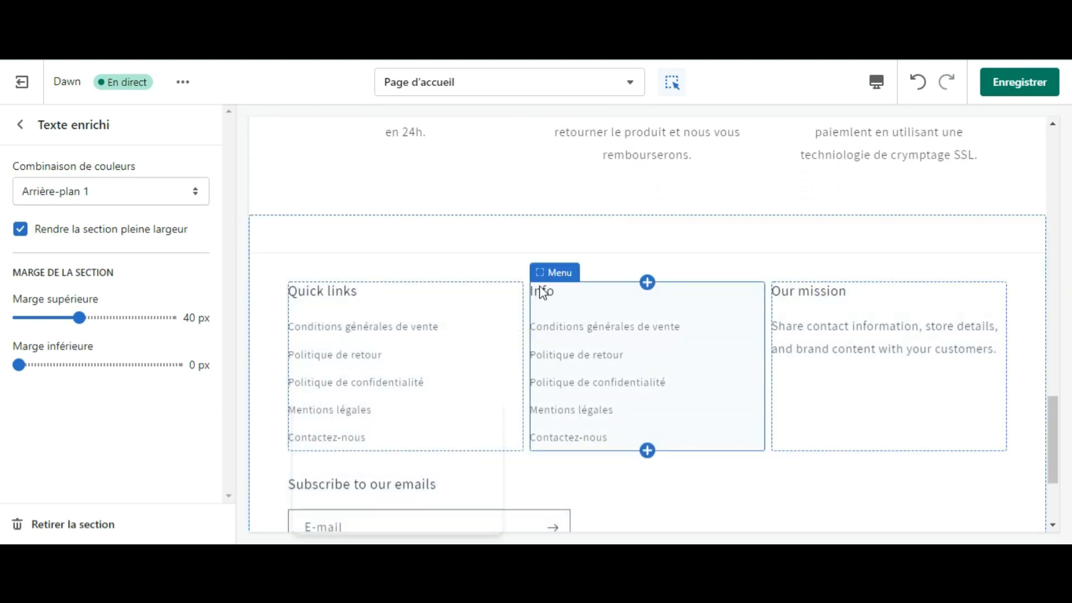
scroll(434, 427, "down", 1)
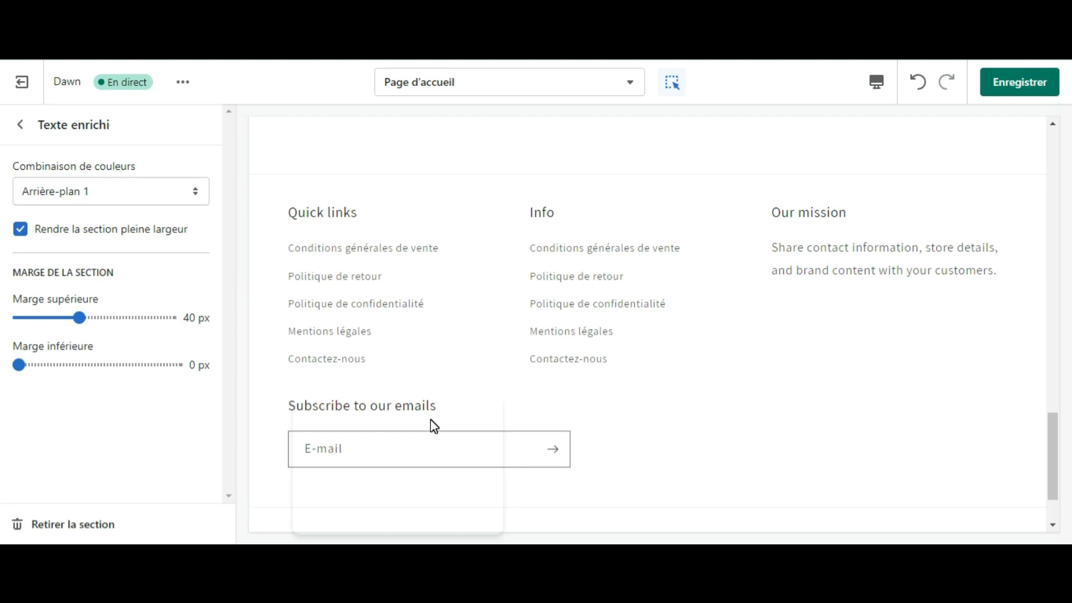
left_click(340, 260)
left_click_drag(98, 189, 2, 176)
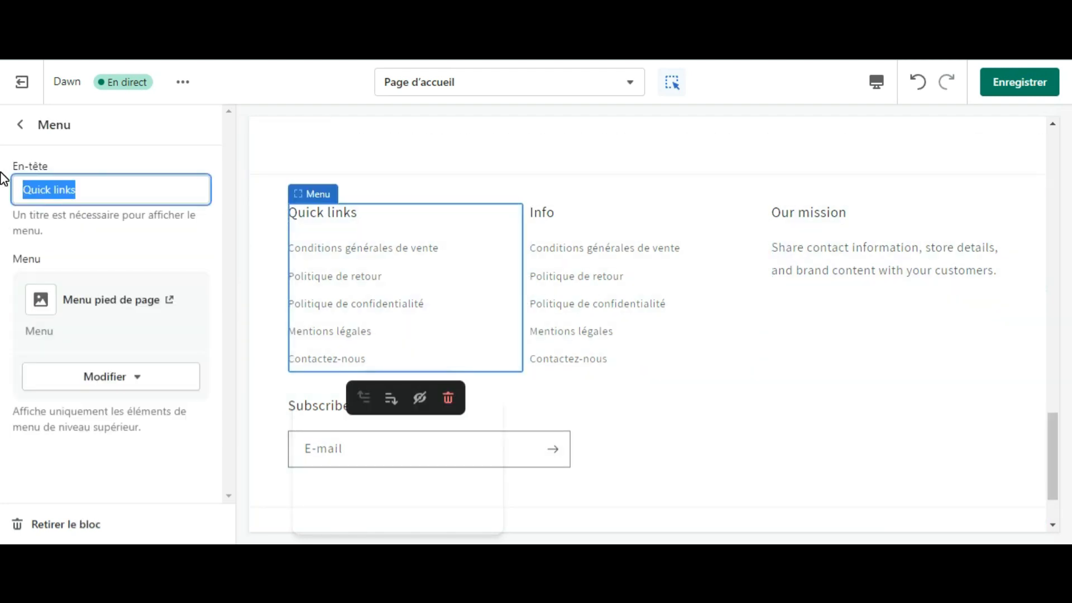
left_click(65, 524)
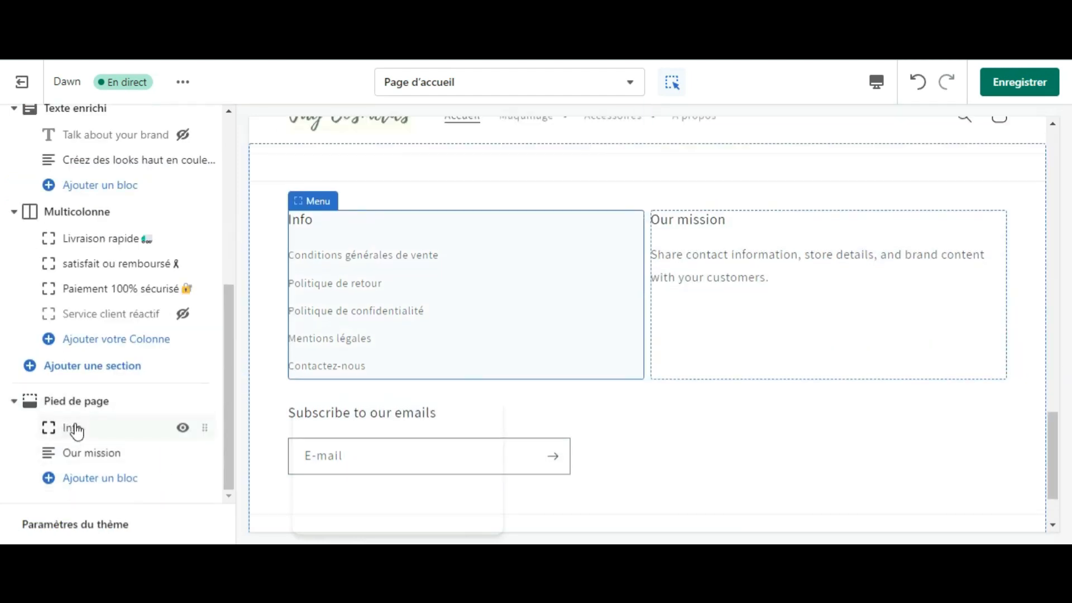
Change the heading of the footer's "Info" menu block to "Informations"
left_click(72, 429)
left_click(48, 189)
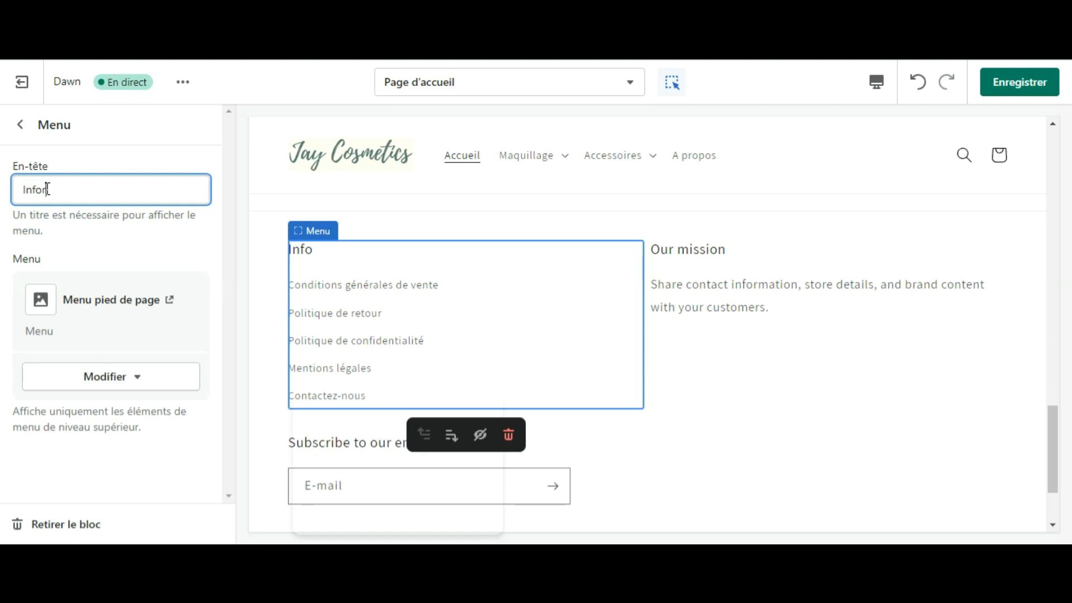
type("rmations")
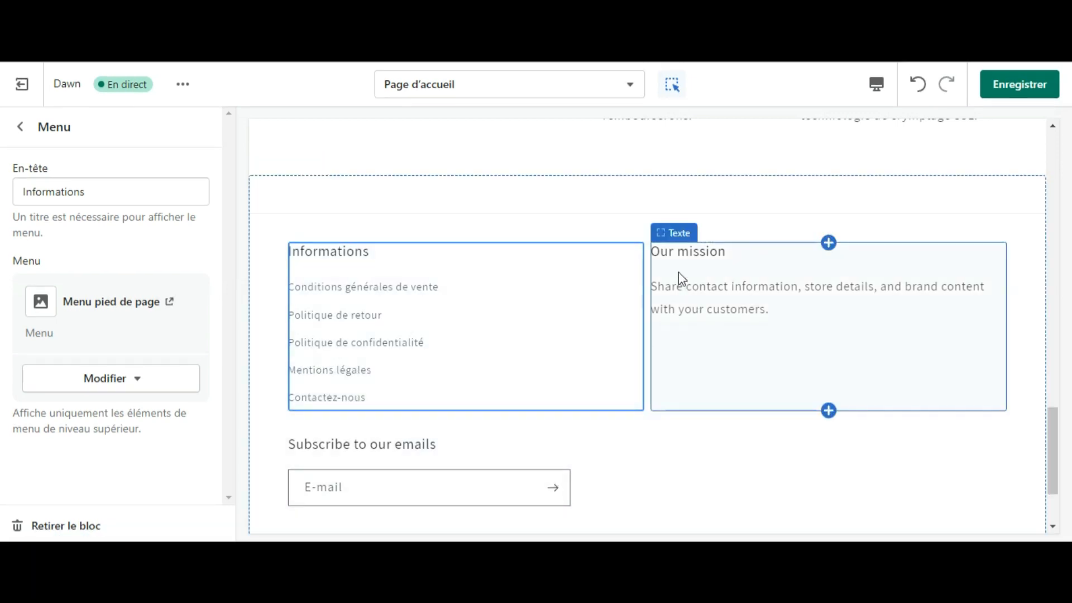
Set the footer text block's heading to "Notre mission" and its text to "Jay cosmetics pour révéler la beauté qui est en vous!" and save
left_click(767, 289)
left_click_drag(95, 190, 2, 189)
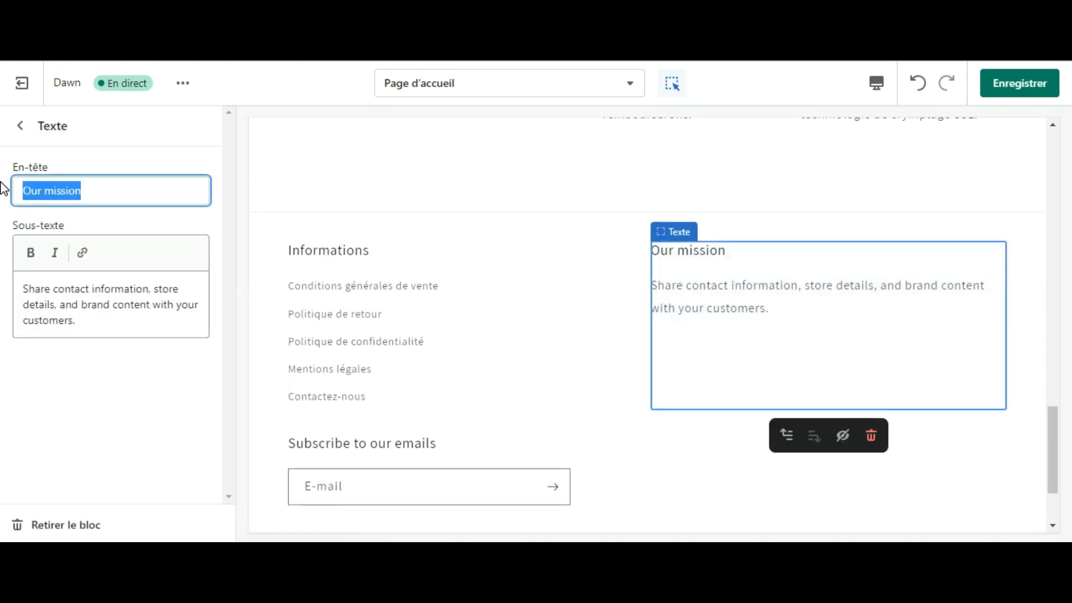
type("Notre mission")
left_click_drag(79, 320, 12, 290)
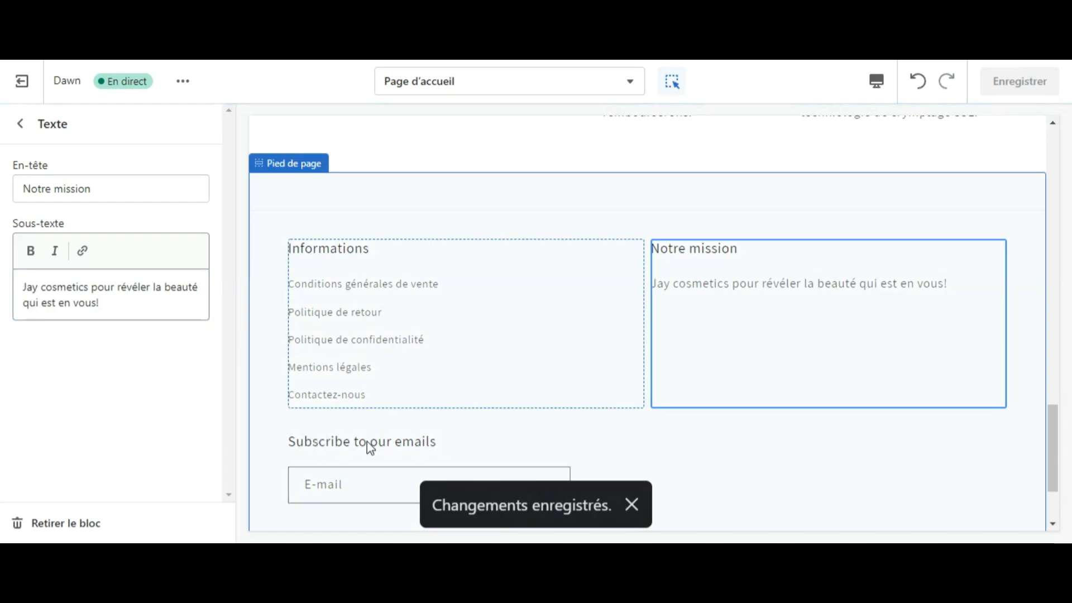
Set the footer's newsletter signup heading to "Je souhaite être informé des nouveautés et profiter de réductions en avant-première" and save the theme
left_click(366, 441)
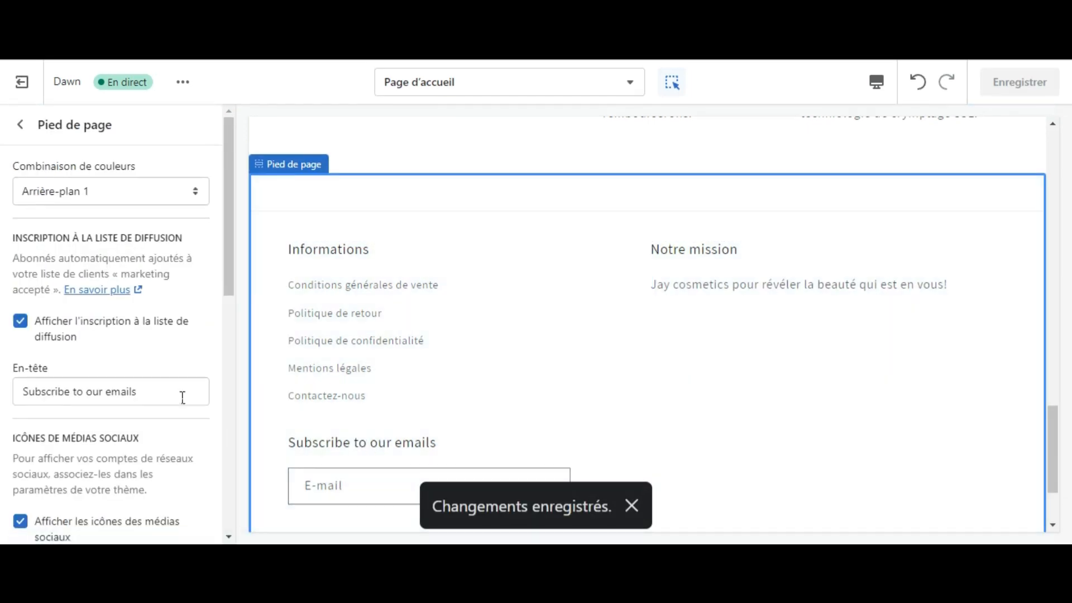
left_click_drag(143, 391, 8, 399)
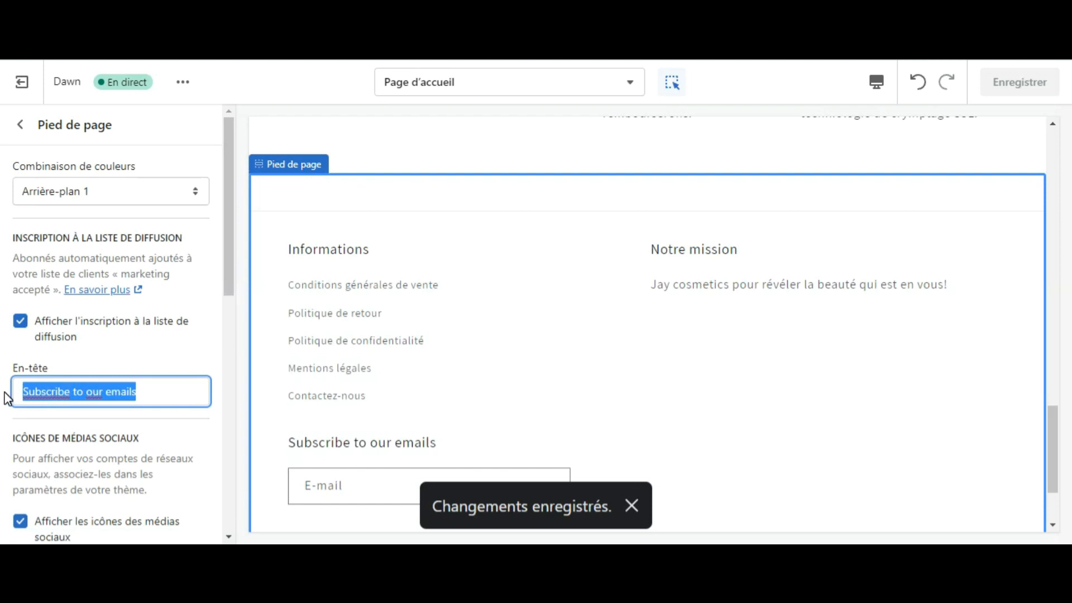
type("S'inscrire à la newsletter")
type("Je sou")
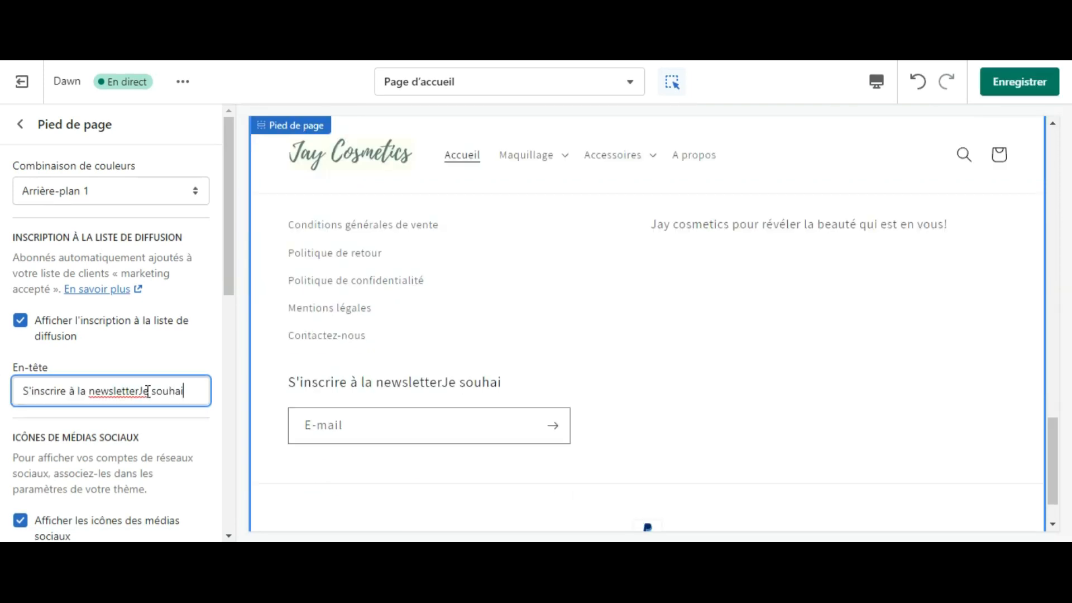
left_click_drag(144, 391, 15, 392)
key("BackSpace")
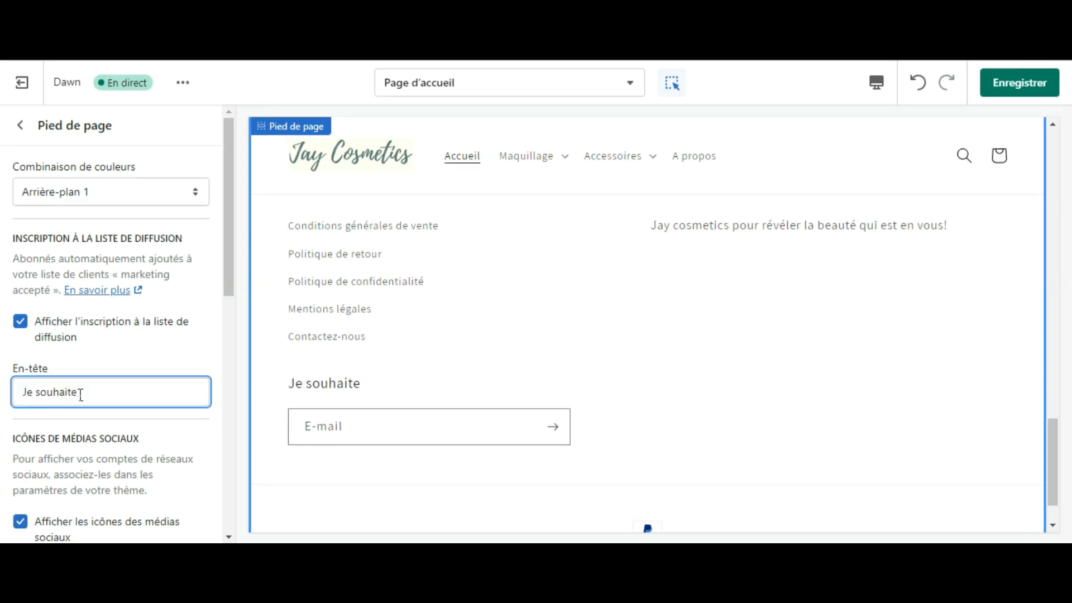
type("être informé des nouveautés et profiter")
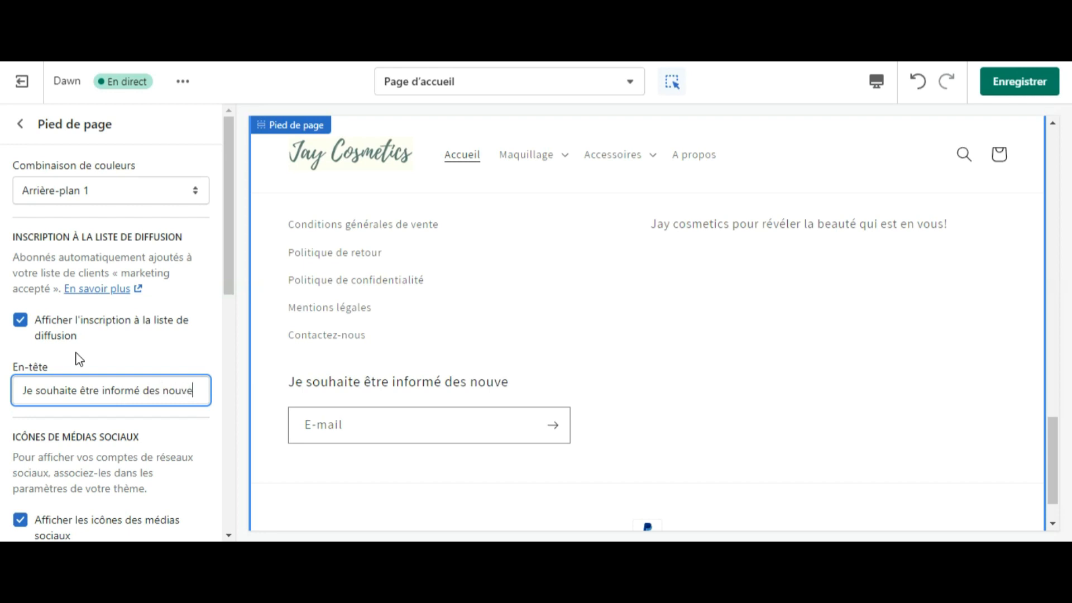
type(" de réductions en avant")
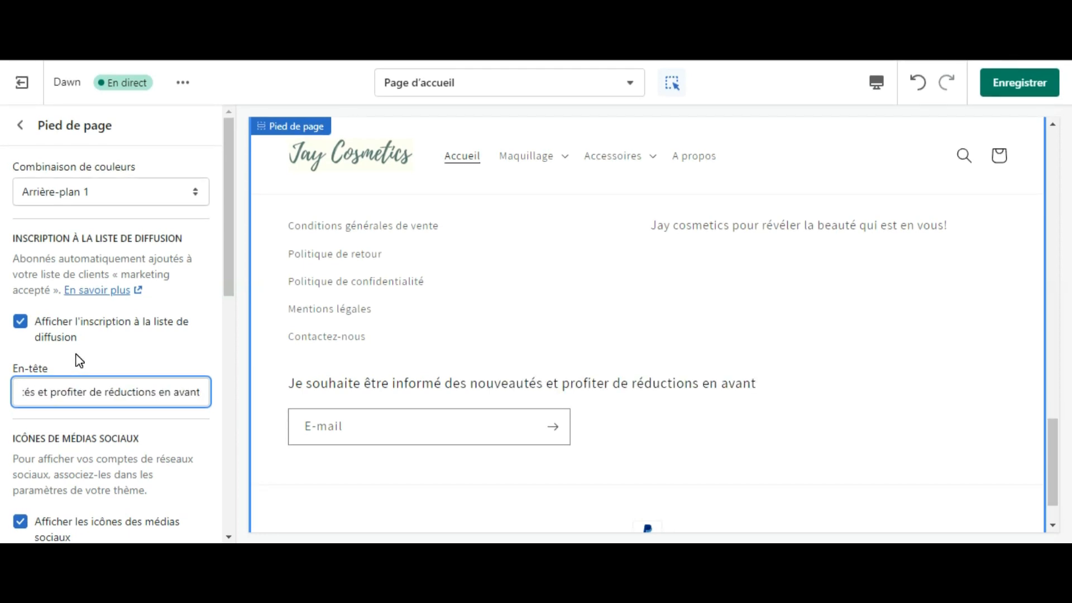
type("-première")
left_click(1025, 82)
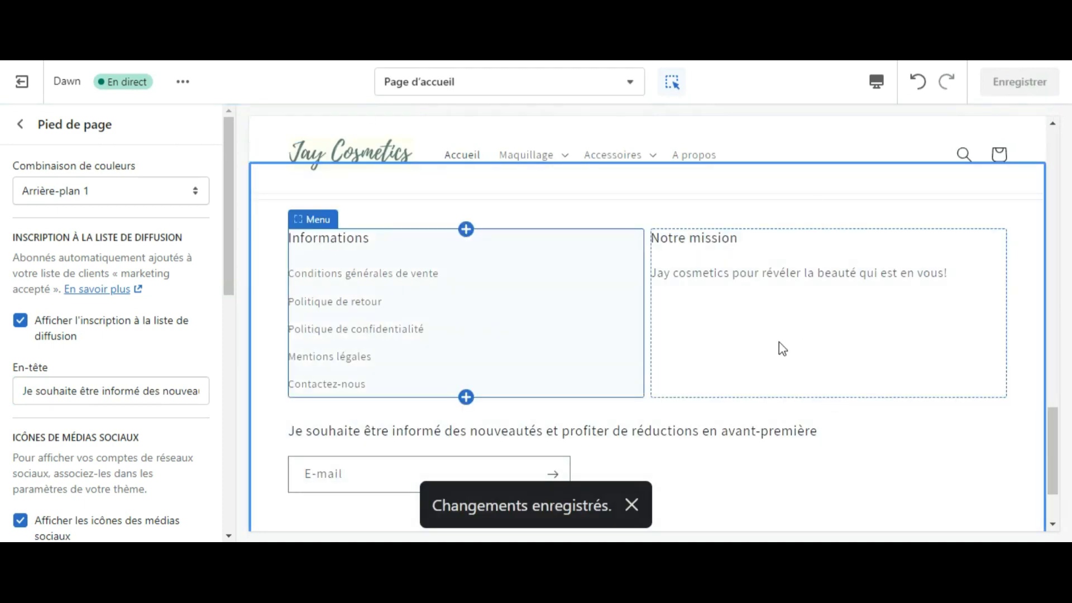
Review the finished home page and examine which rich text blocks and theme sections can still be added
left_click_drag(1053, 447, 1031, 467)
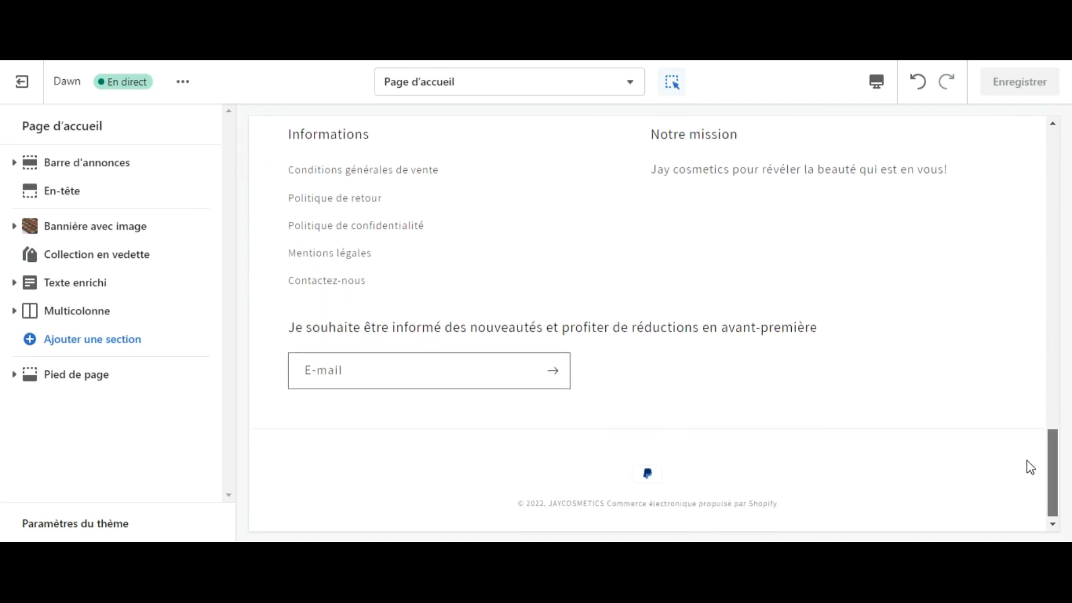
left_click_drag(1030, 467, 1048, 322)
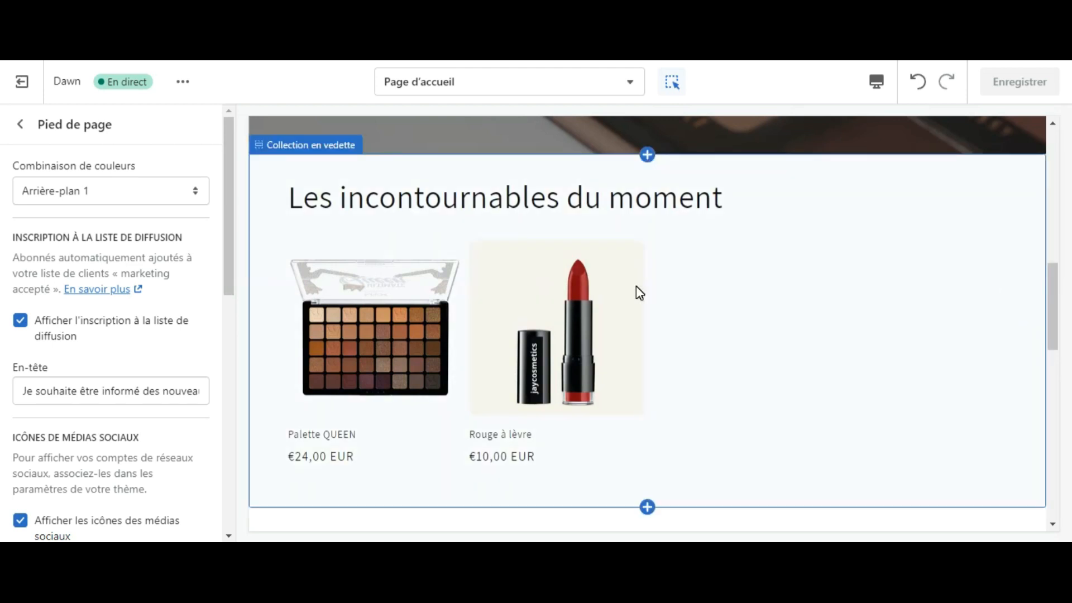
left_click(21, 124)
left_click_drag(1049, 291, 1051, 371)
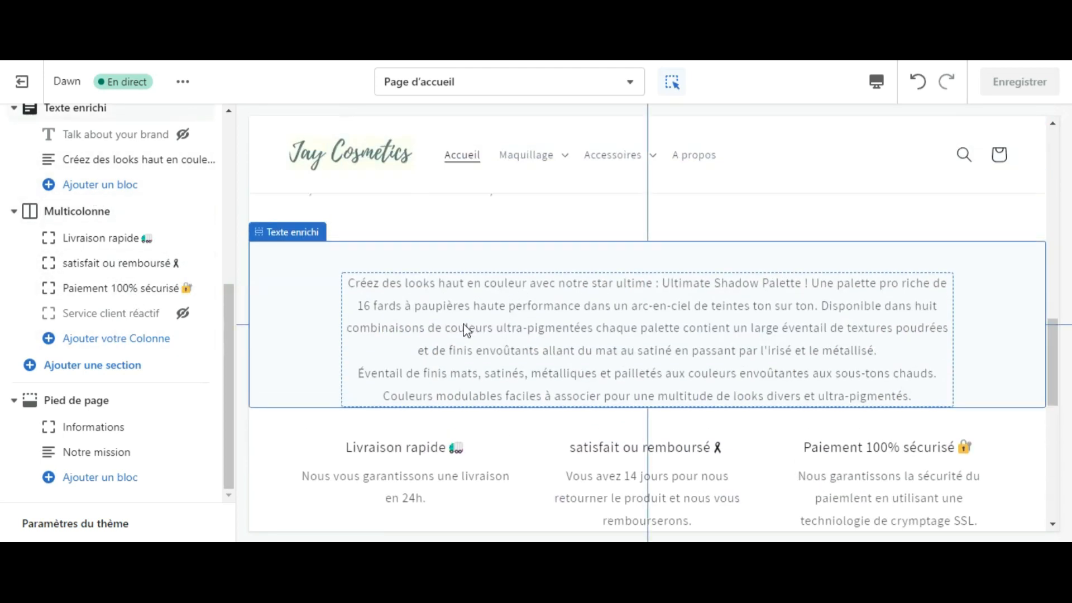
left_click(101, 184)
scroll(230, 357, "down", 3)
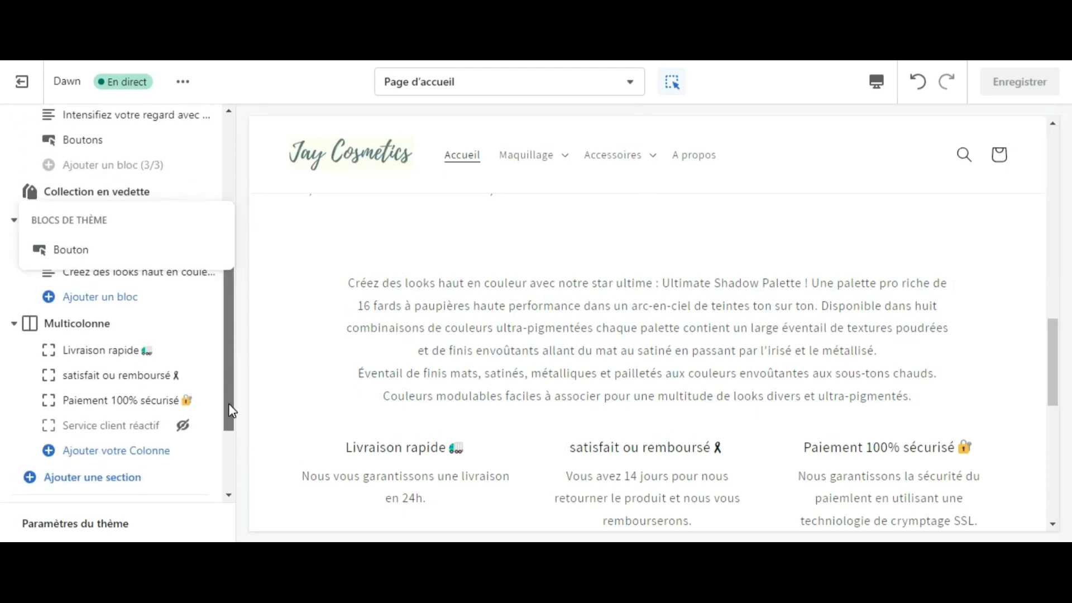
left_click_drag(232, 411, 232, 438)
left_click(128, 429)
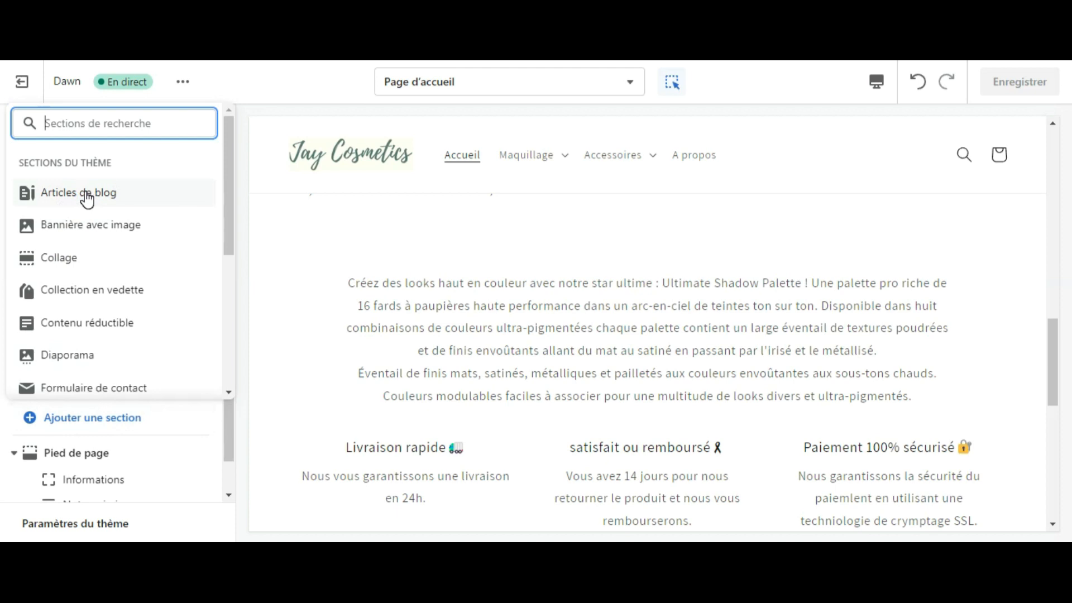
left_click(232, 239)
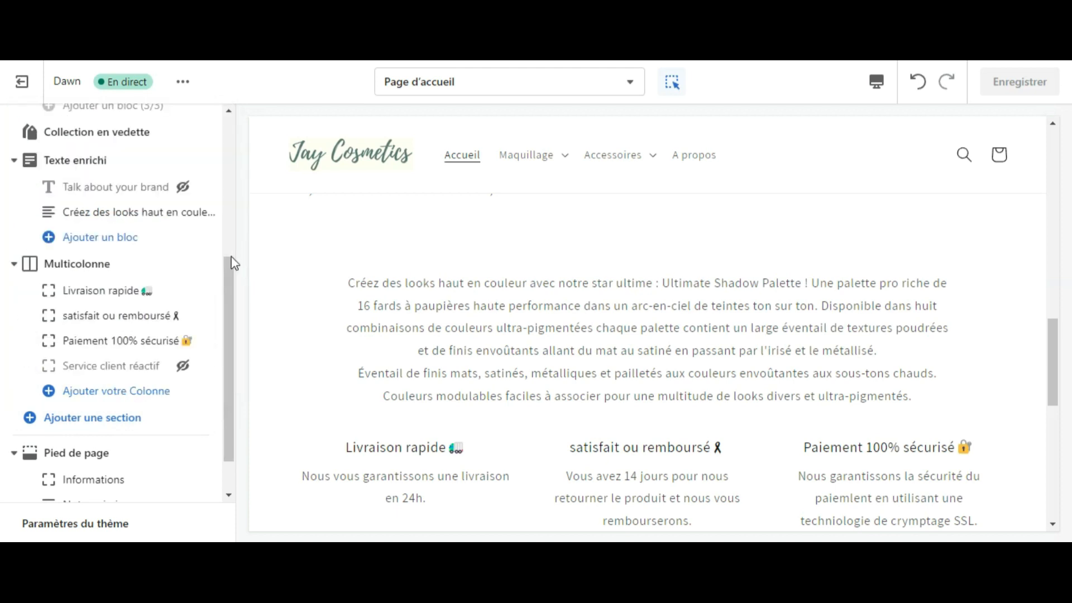
mouse_move(226, 304)
left_mouse_down()
mouse_move(223, 270)
mouse_move(227, 299)
left_mouse_up()
left_click_drag(1054, 352, 1055, 127)
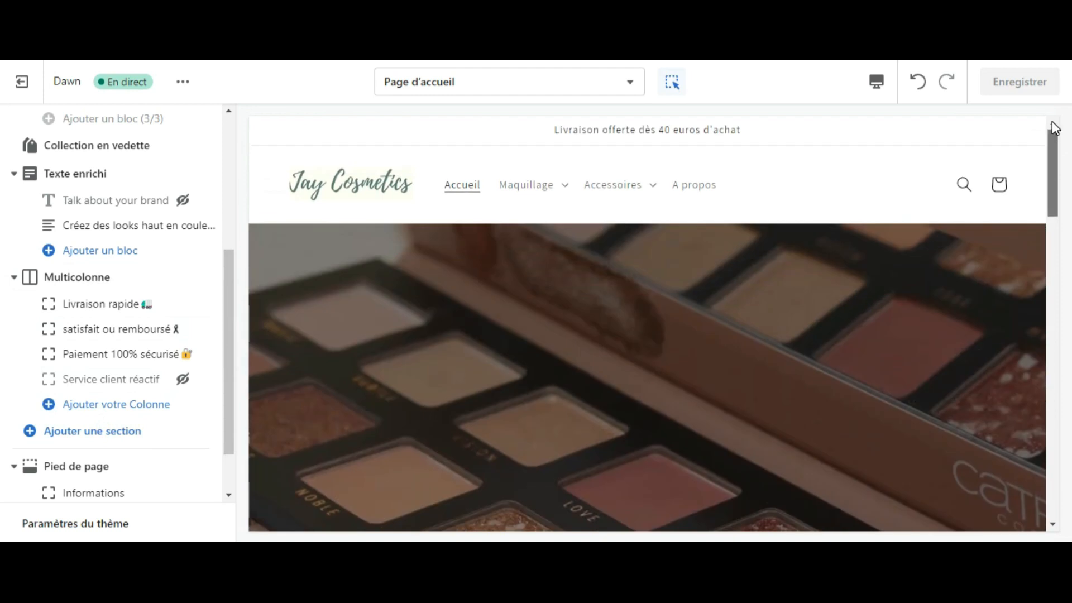
Open the "Rouge à lèvres" collection from the store's Maquillage menu and go to the "Rouge à lèvre" product page
left_click(563, 185)
left_click(563, 185)
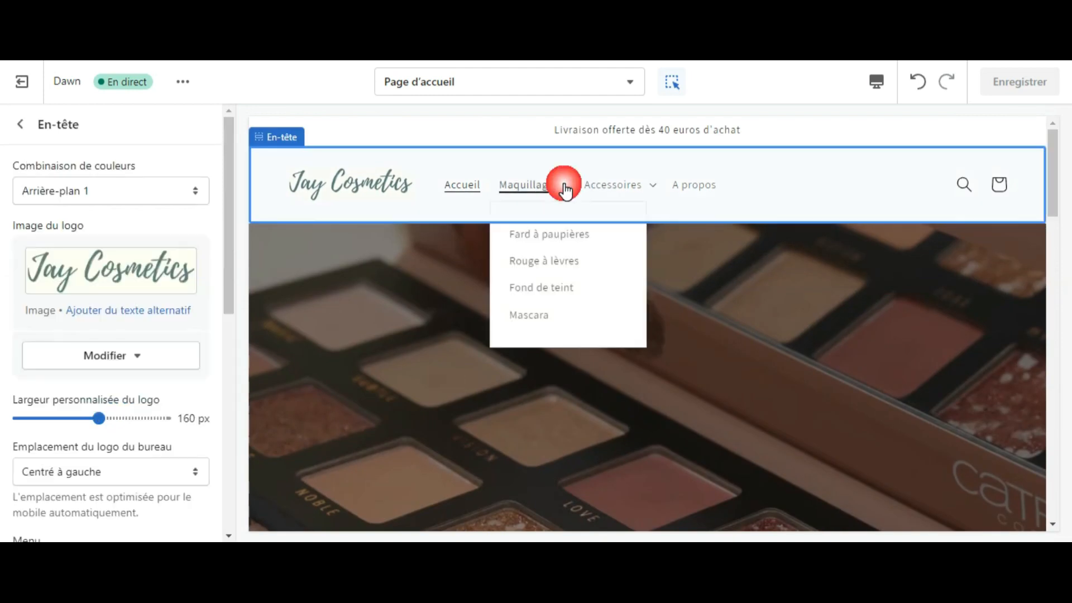
left_click(533, 267)
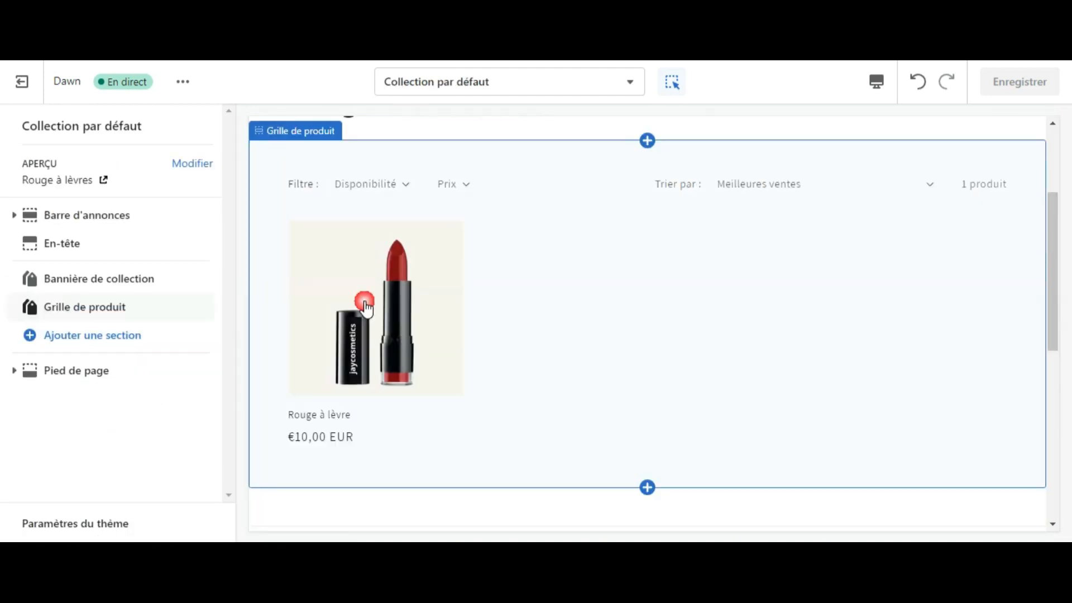
left_click(366, 308)
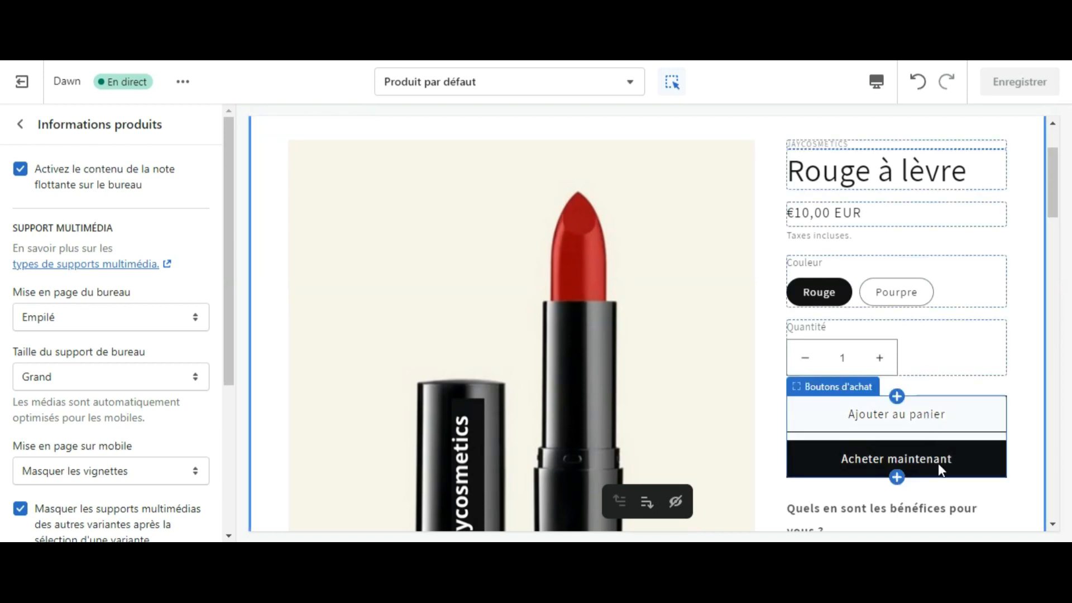
Turn off the dynamic payment buttons in the product page's buy buttons block
left_click(922, 349)
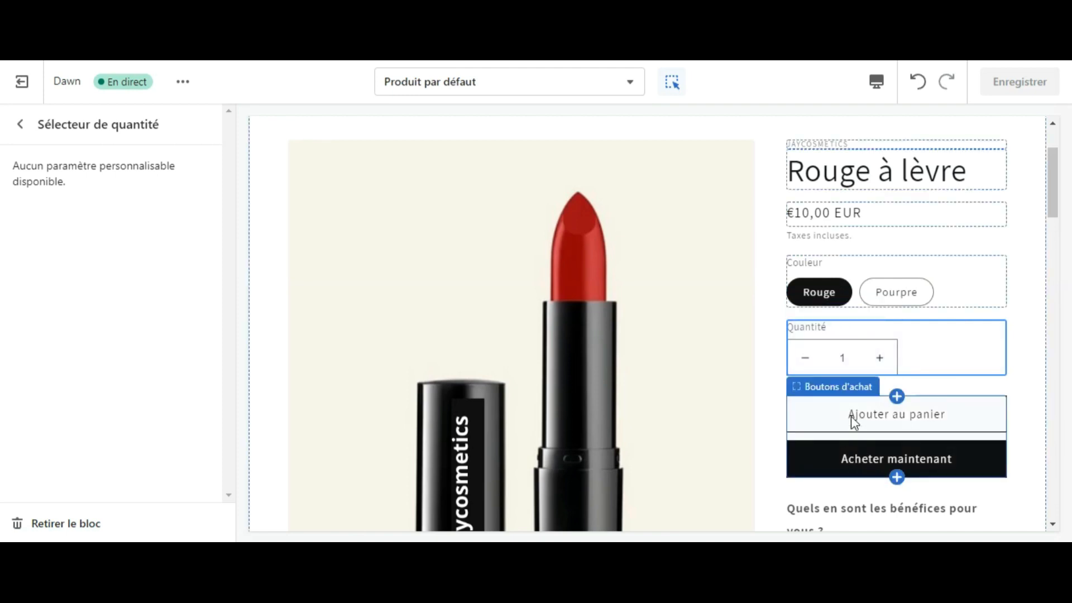
left_click(851, 417)
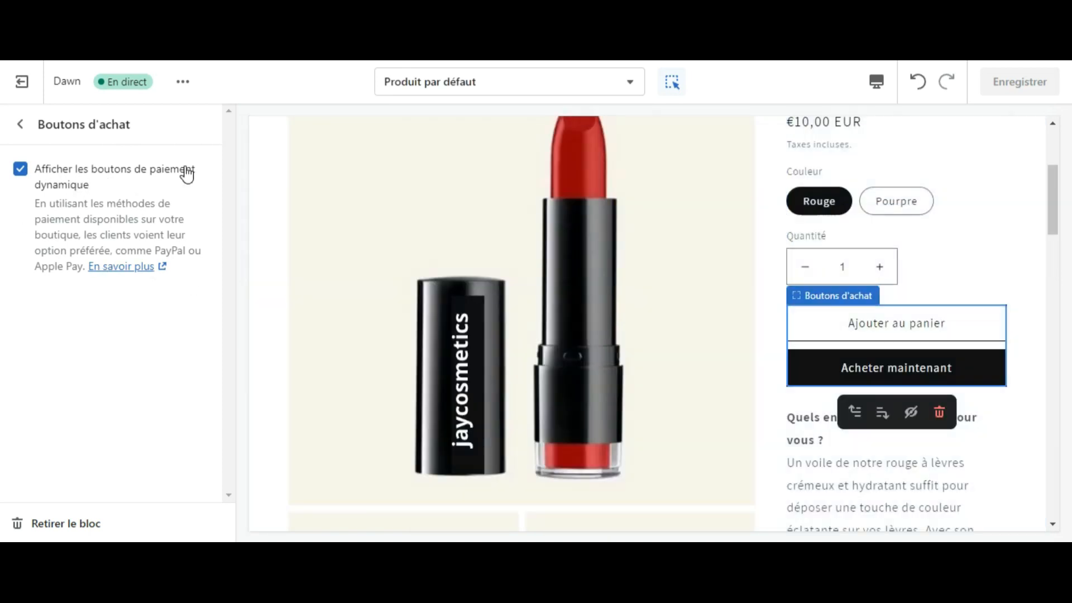
left_click(20, 172)
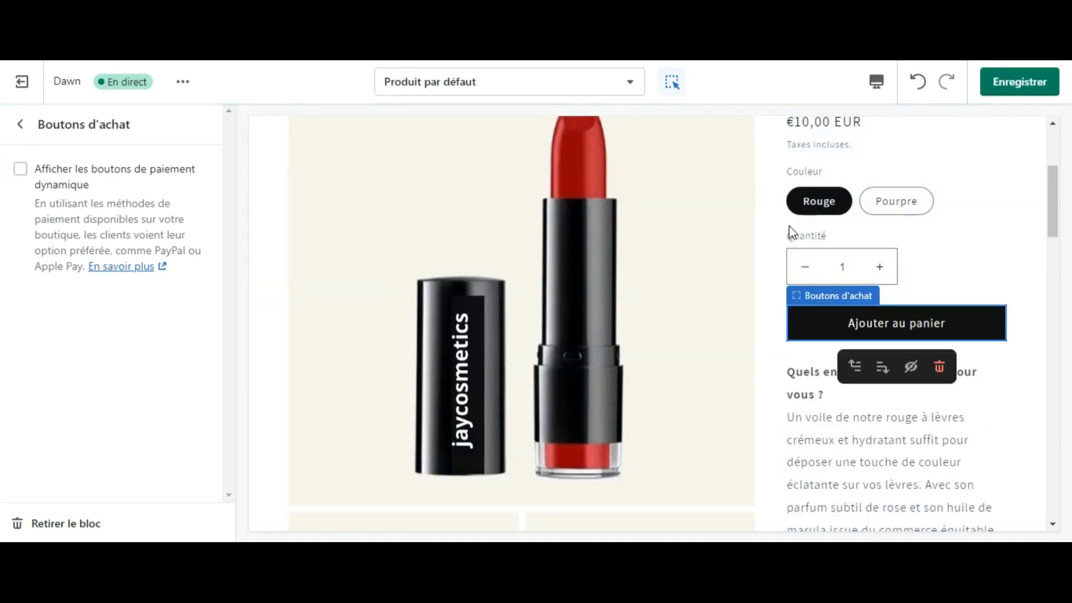
Delete the "Care Instructions" and "Dimensions" collapsible rows from the product information section
scroll(1054, 234, "down", 2)
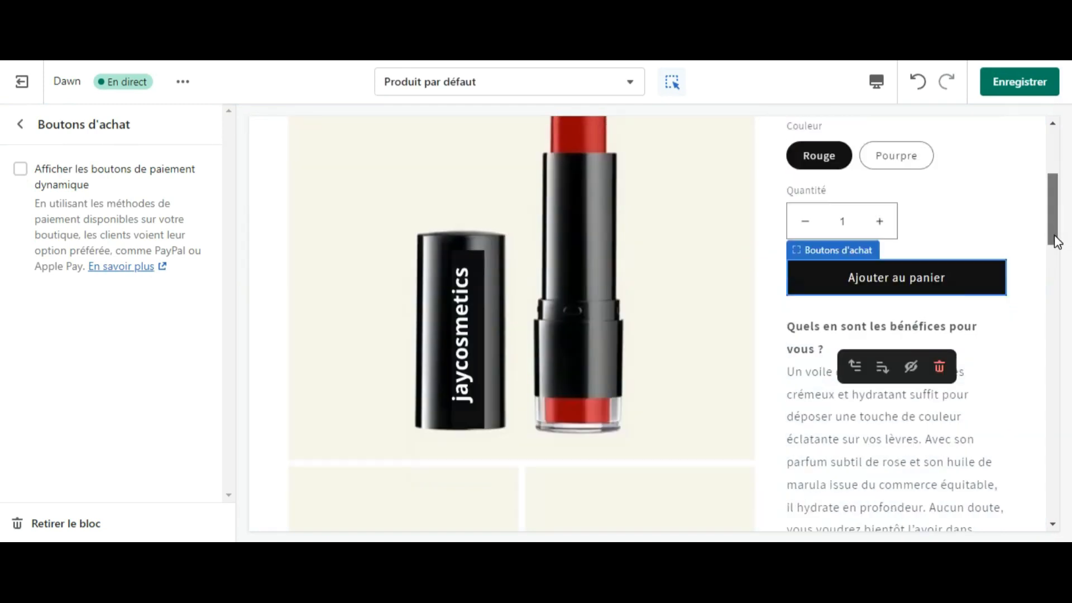
scroll(1049, 226, "up", 2)
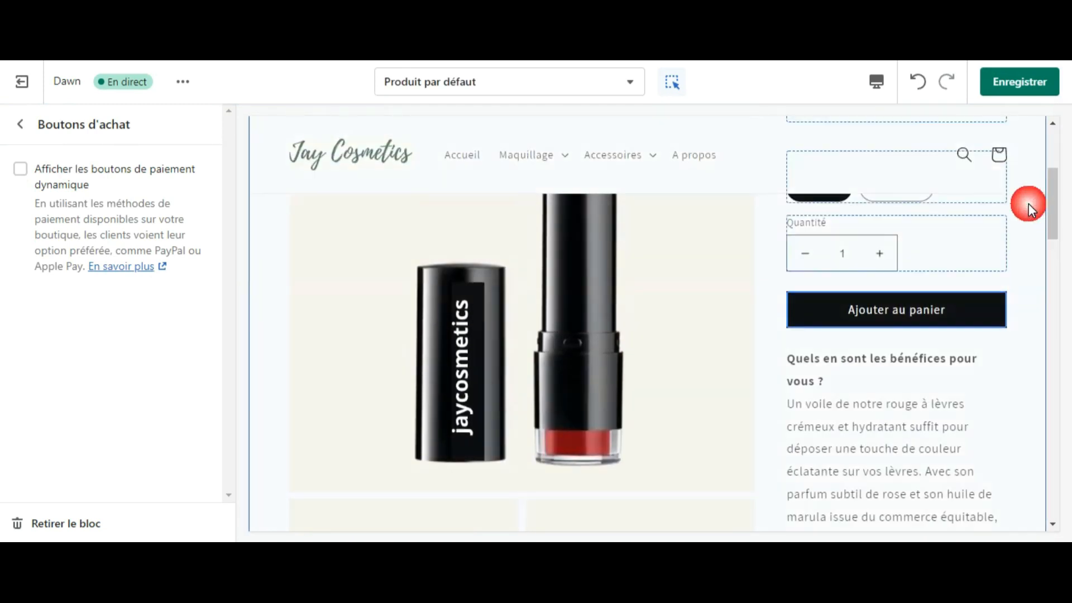
left_click_drag(1058, 201, 1044, 335)
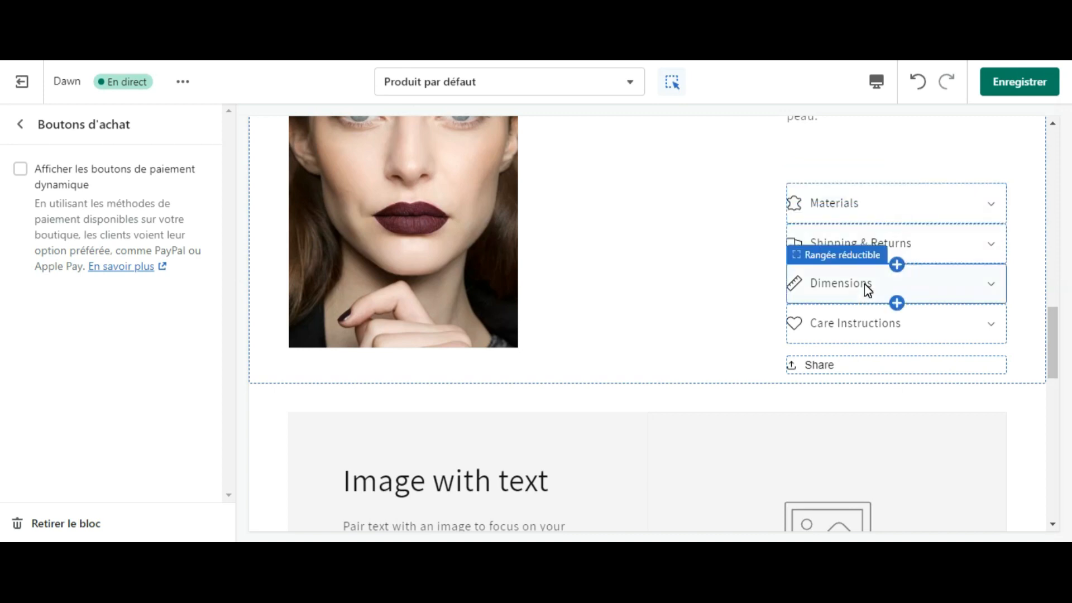
left_click(938, 330)
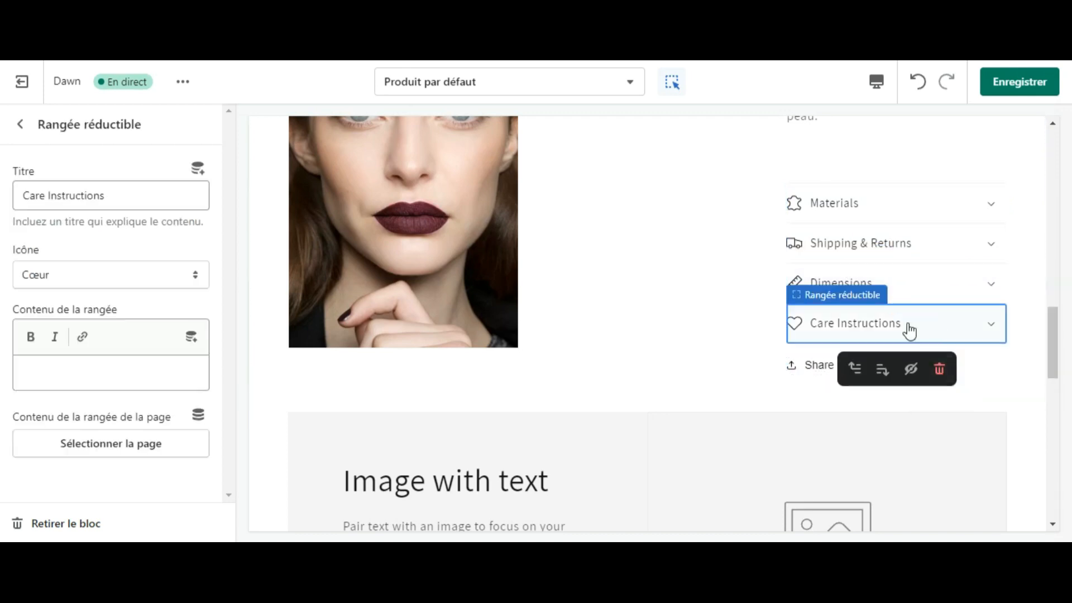
left_click(940, 371)
left_click(867, 327)
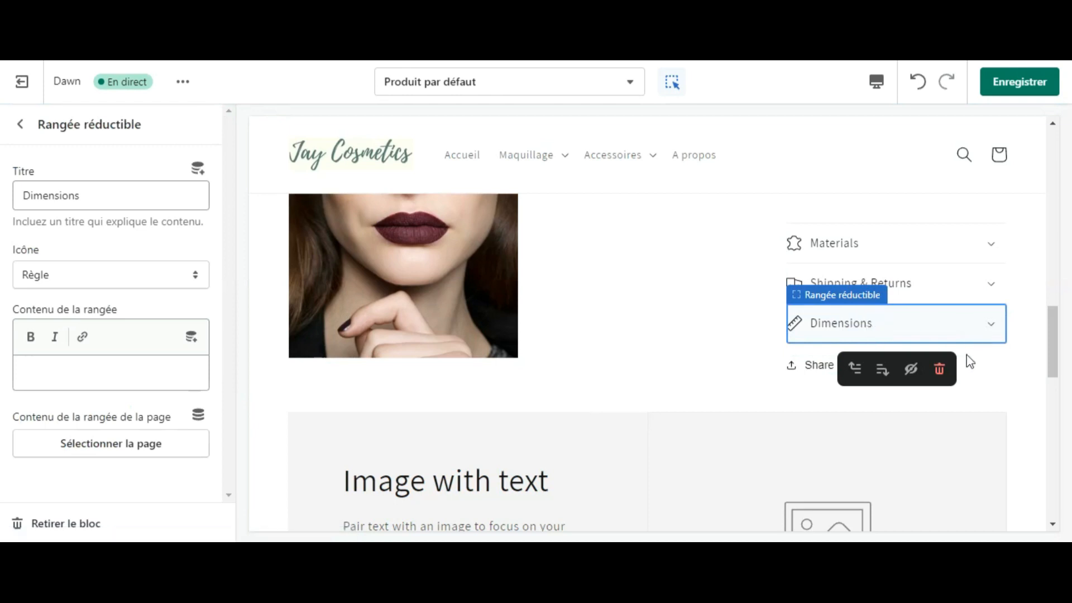
left_click(941, 370)
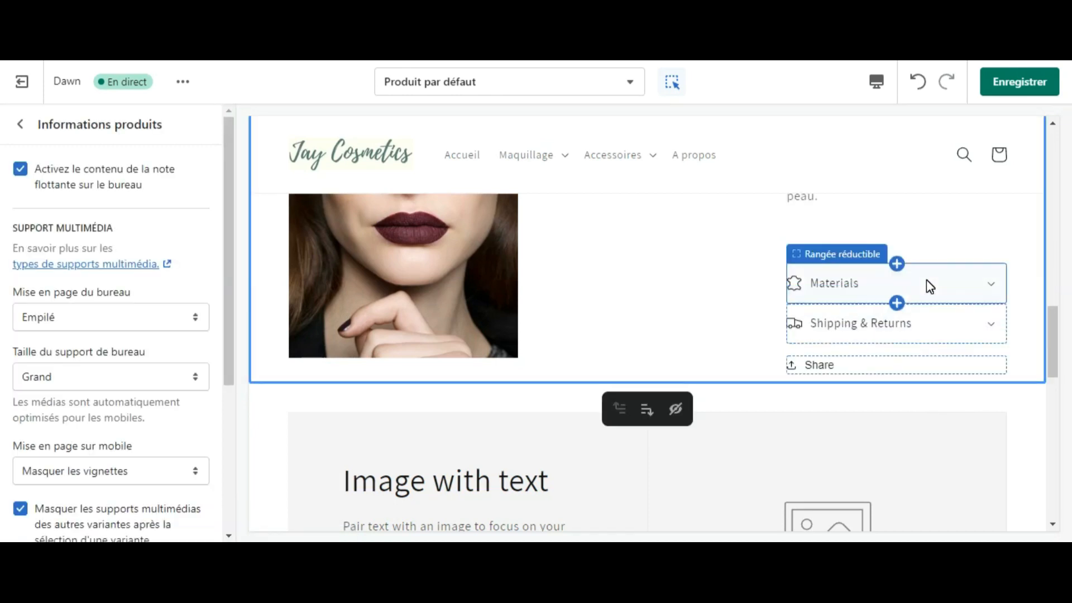
Change the title of the "Shipping & Returns" collapsible row to "Livraison et retour"
left_click(896, 319)
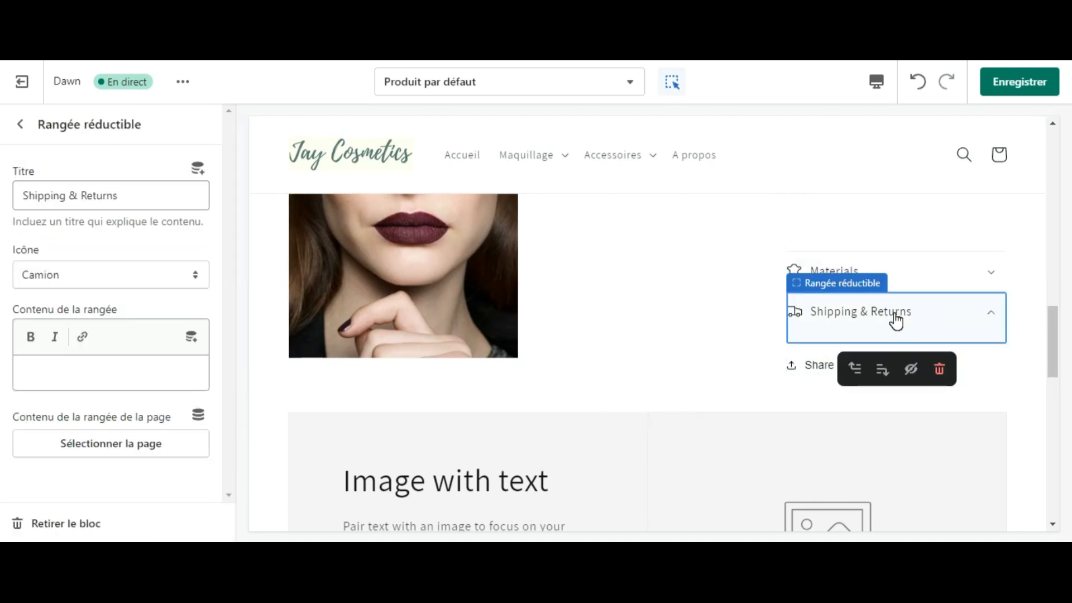
left_click(895, 319)
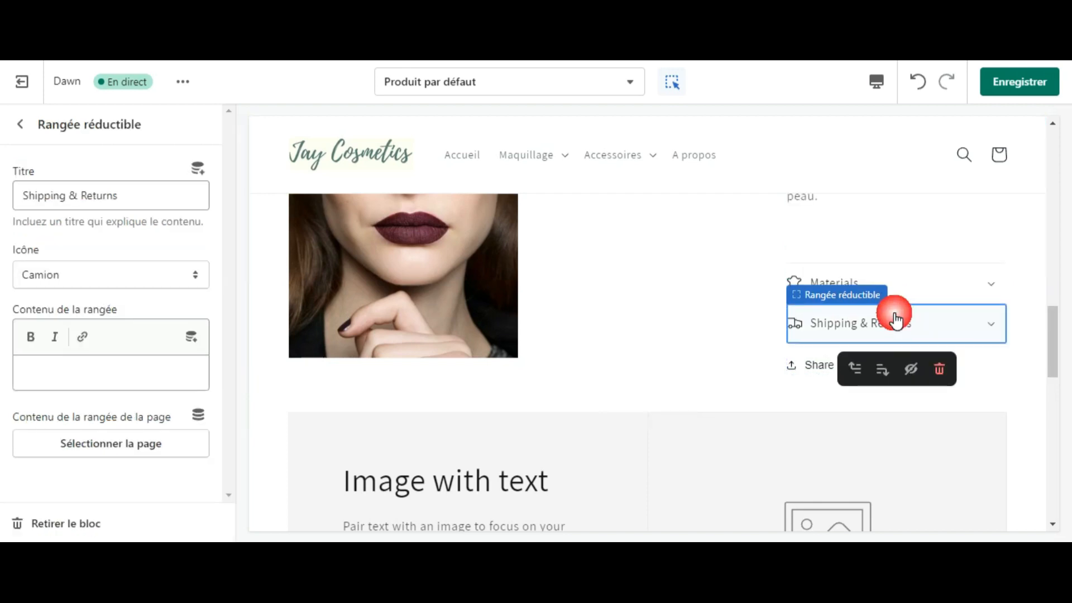
left_click(128, 195)
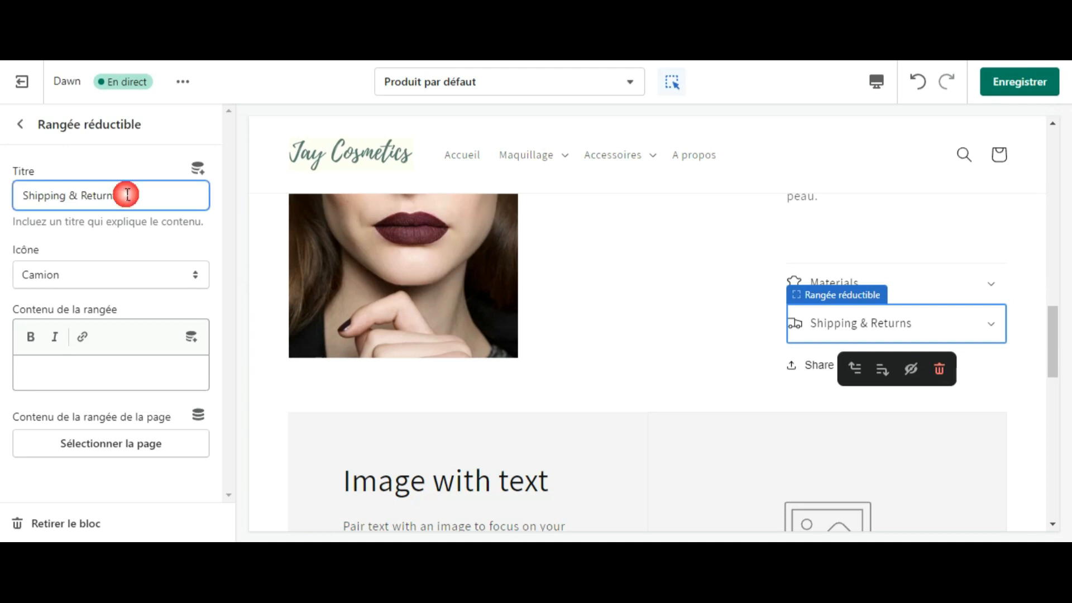
key("BackSpace")
key("BackSpace")
key("BackSpace")
key("BackSpace")
key("BackSpace")
key("BackSpace")
key("BackSpace")
key("BackSpace")
key("BackSpace")
key("BackSpace")
key("BackSpace")
key("BackSpace")
key("BackSpace")
key("BackSpace")
key("BackSpace")
key("BackSpace")
key("BackSpace")
key("BackSpace")
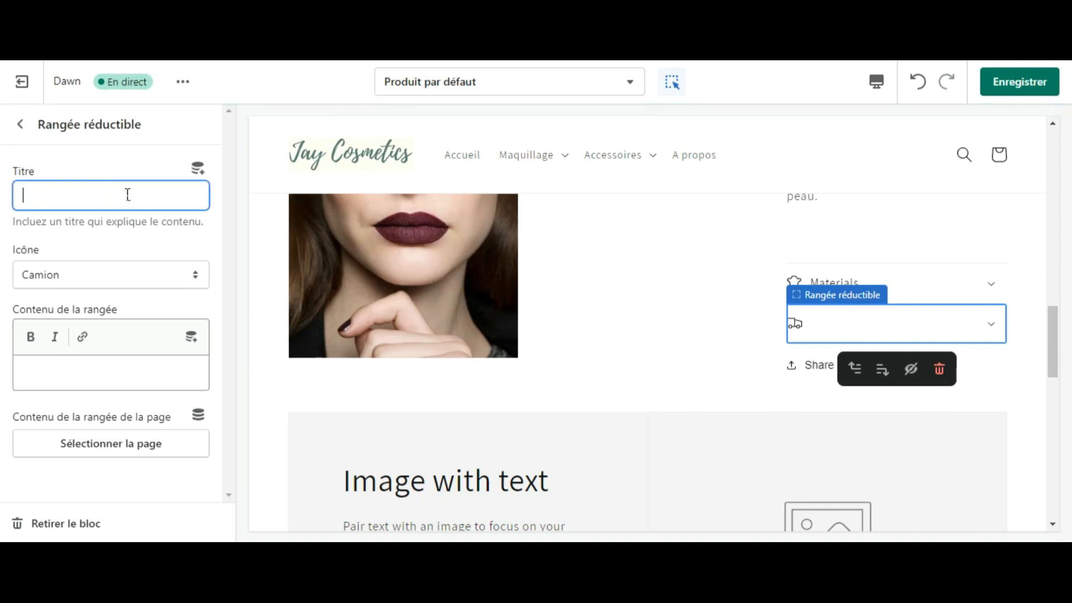
type("Livraison et retour")
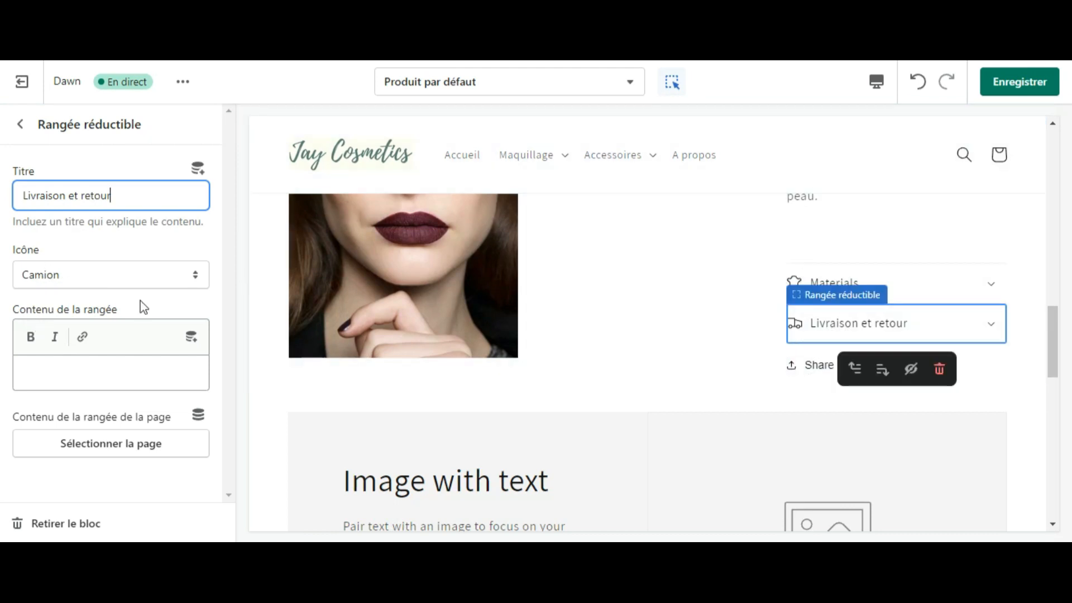
Enter row content "Nous livrons en 2 à 4 jours ouvrés en Francec. Vous avez 14 jours pour nous renvoyer le produit et bénéficier d'un remboursement." and save
left_click(33, 363)
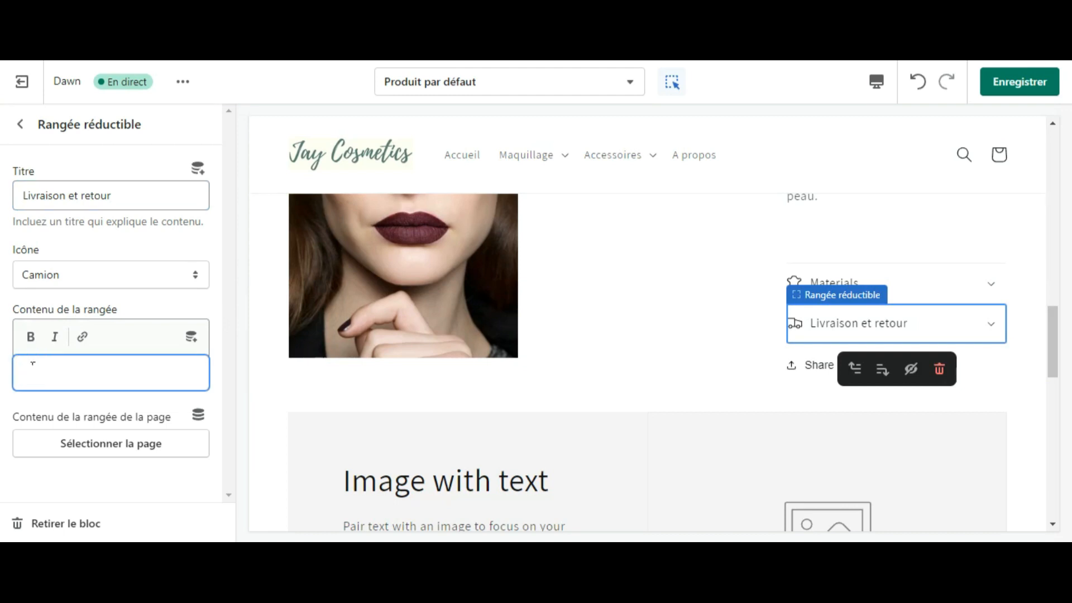
type("Nous livrons en 2 à 4 jours ouvrés en Francec. Vous avez 14 jours pour nous renvoyer le produit et bénéficier d'un remboursement.")
left_click(1020, 83)
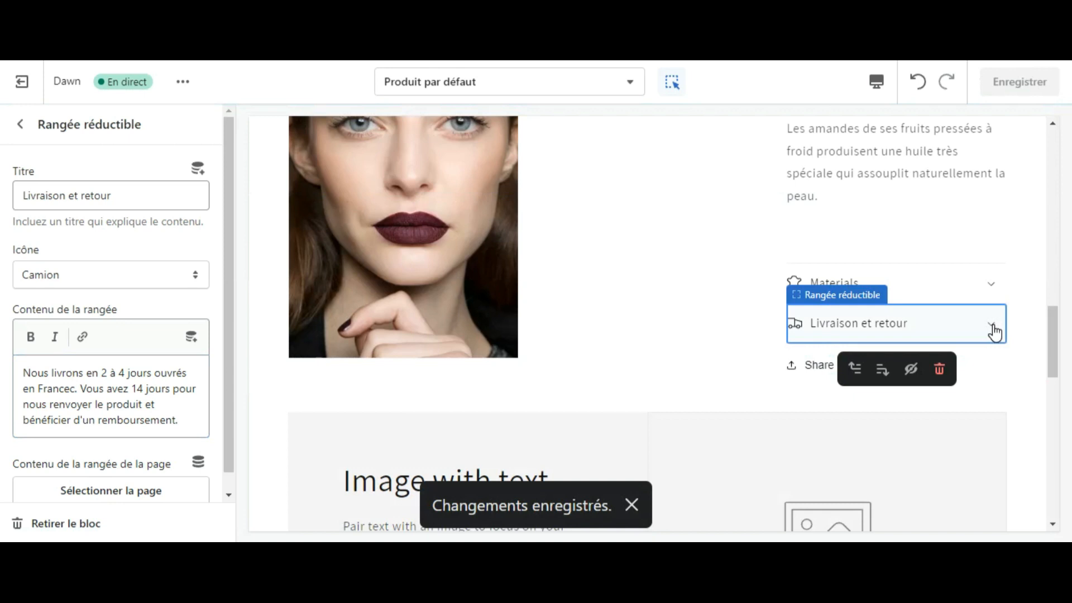
Retitle the "Materials" collapsible row "Composition", save, and delete the share block below the rows
left_click(994, 328)
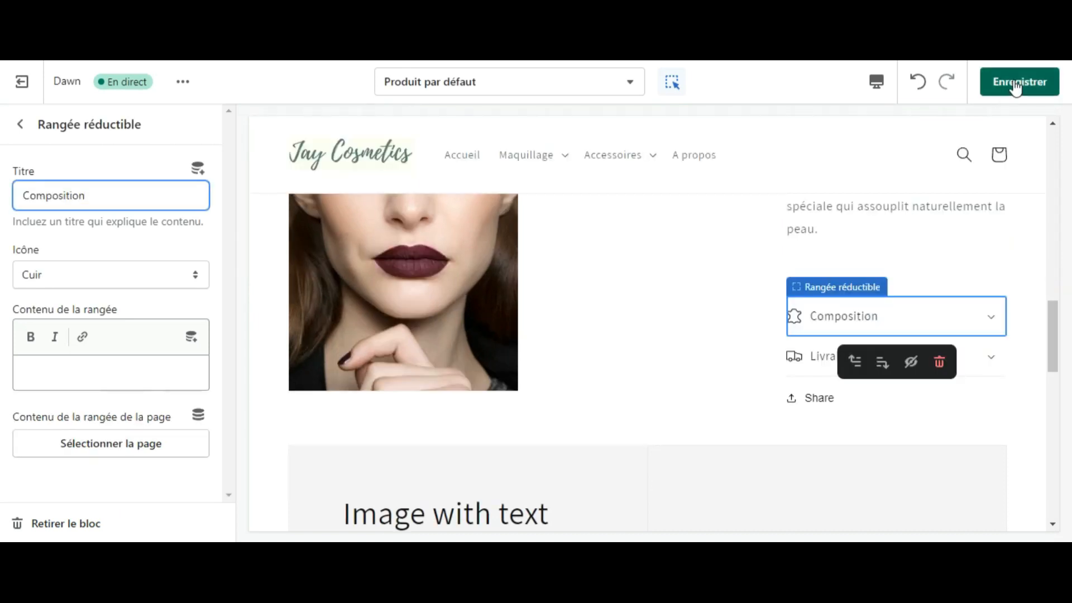
left_click(1014, 81)
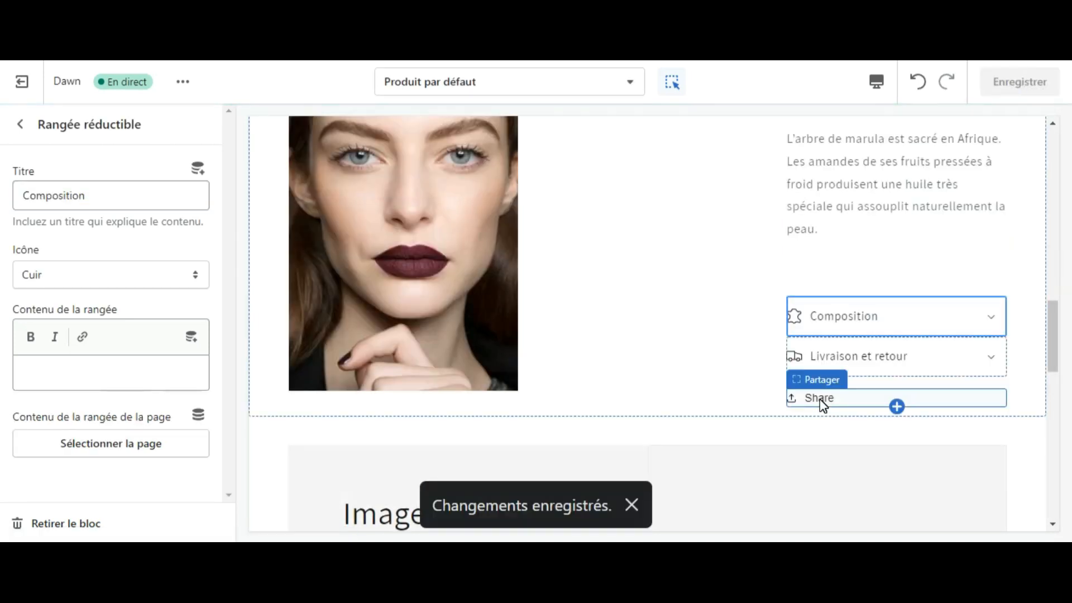
left_click(823, 405)
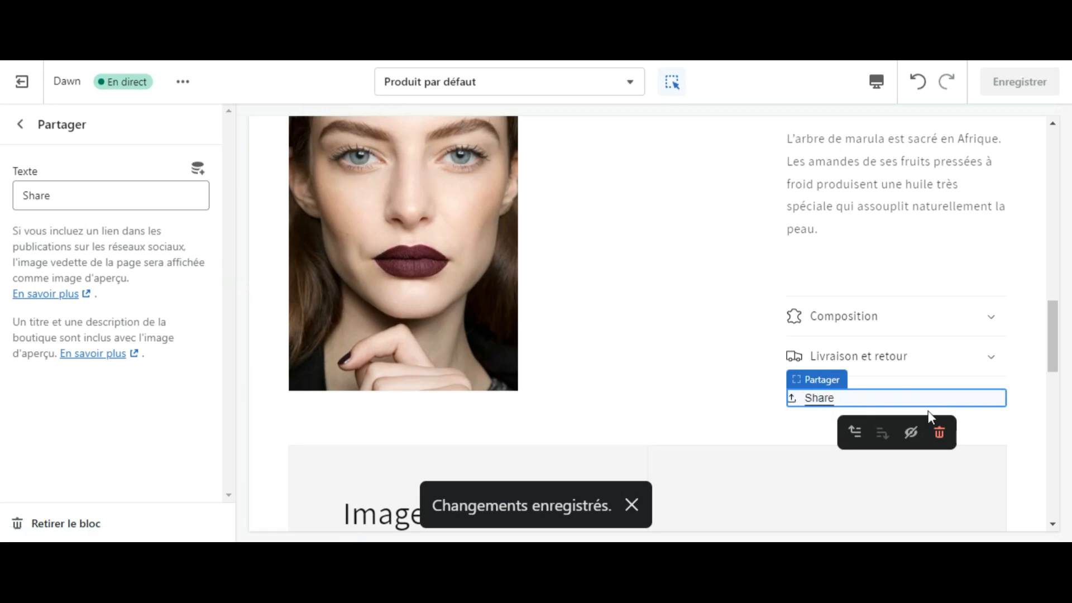
left_click(939, 432)
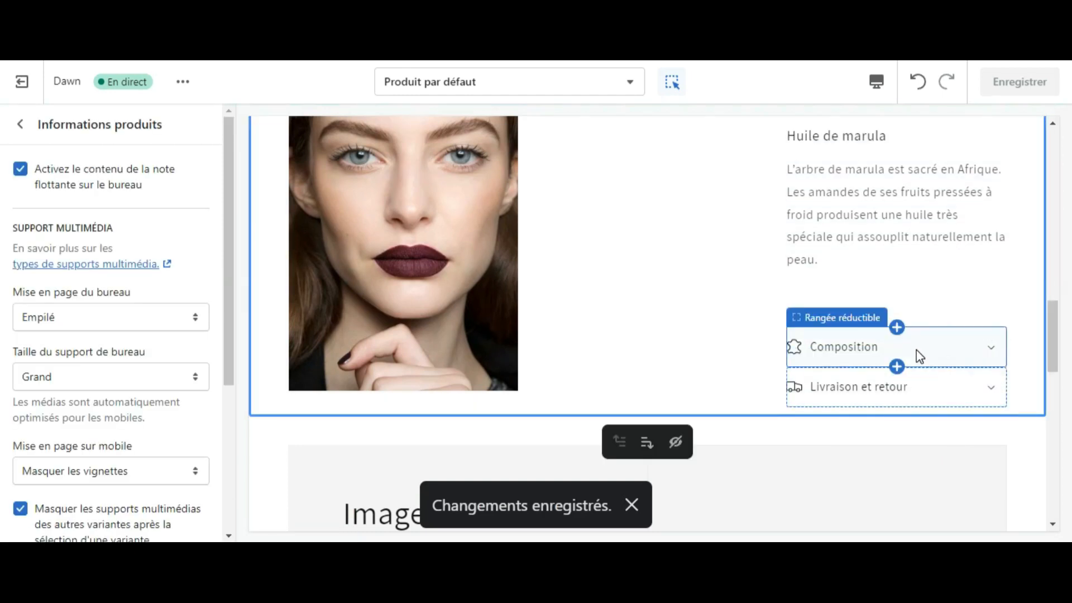
Preview the "Composition" row expanded and collapsed, and review the image-with-text and multicolumn sections further down the product page
left_click(918, 356)
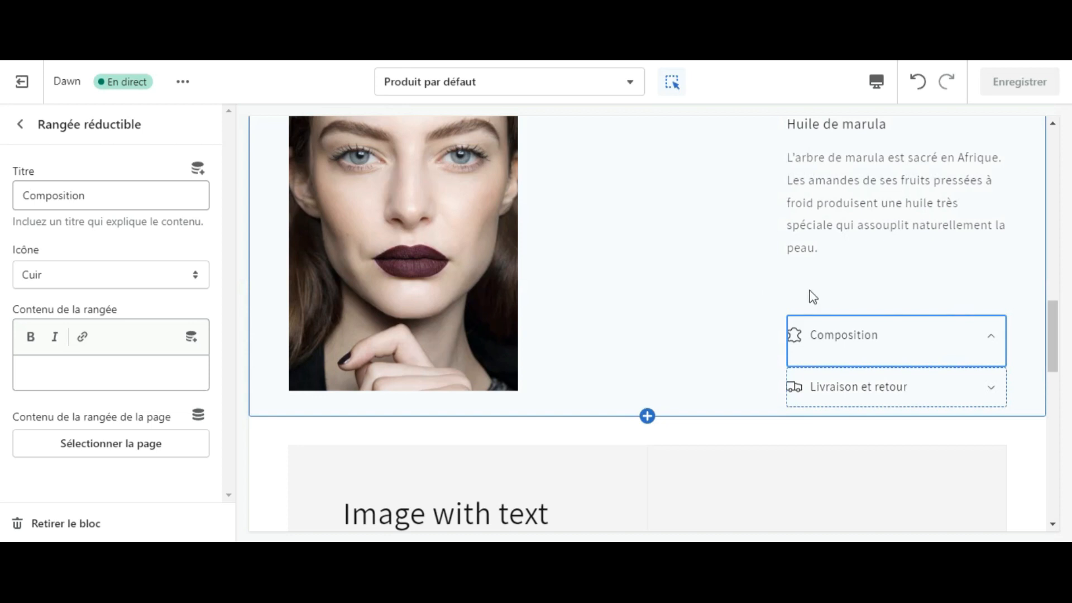
mouse_move(894, 343)
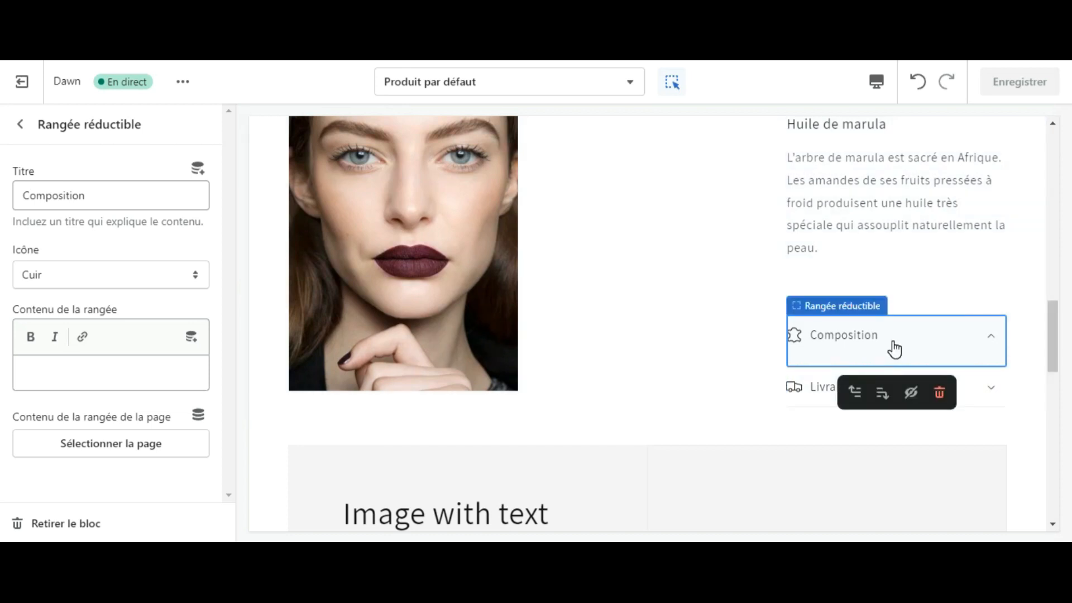
left_click(843, 332)
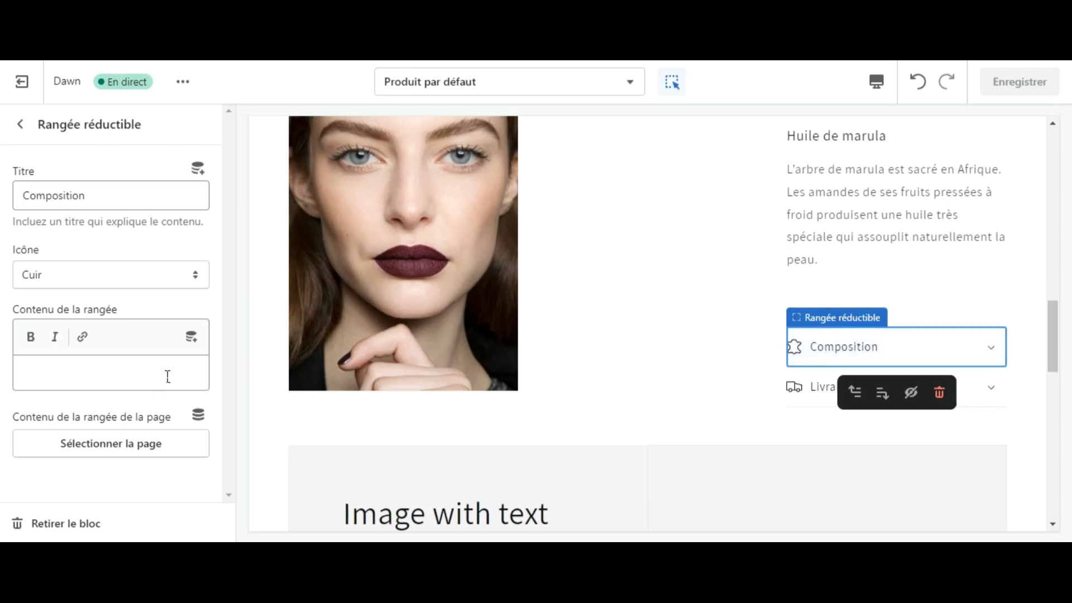
left_click_drag(1053, 324, 1048, 358)
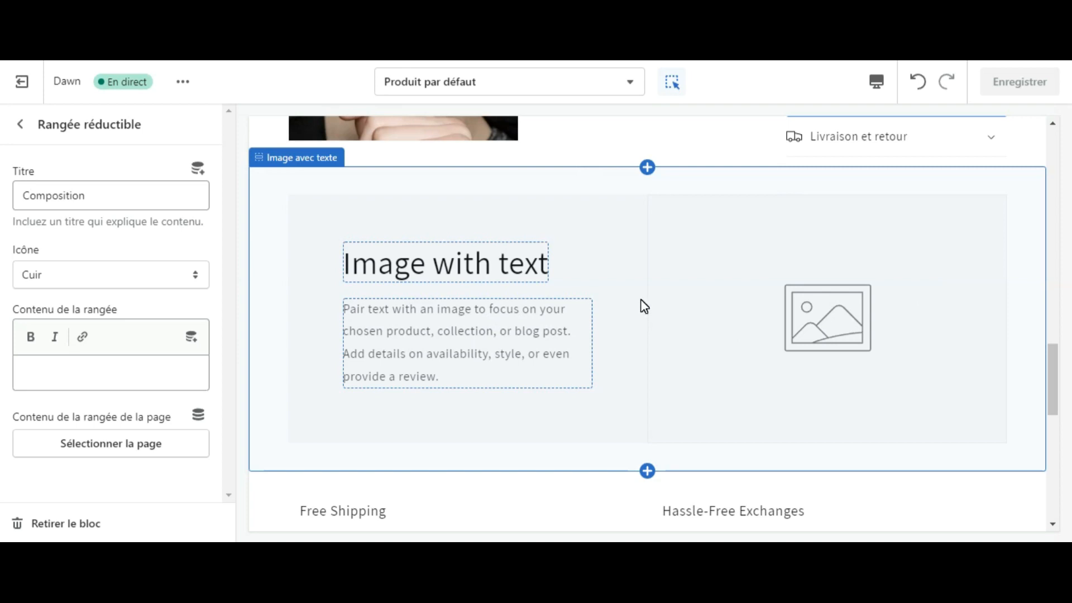
scroll(371, 346, "down", 4)
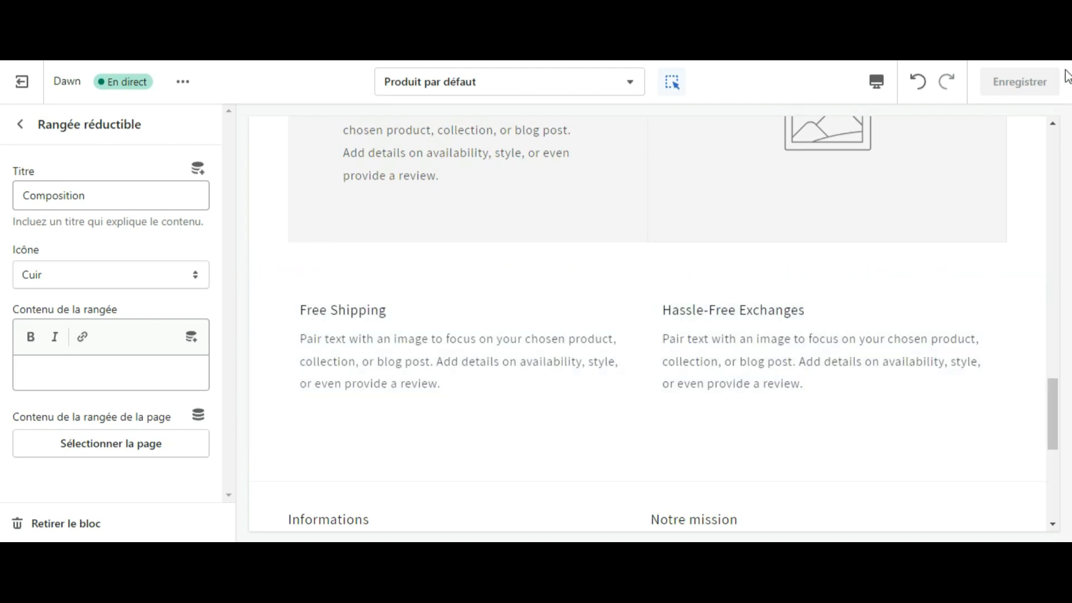
left_click_drag(1067, 306, 1065, 429)
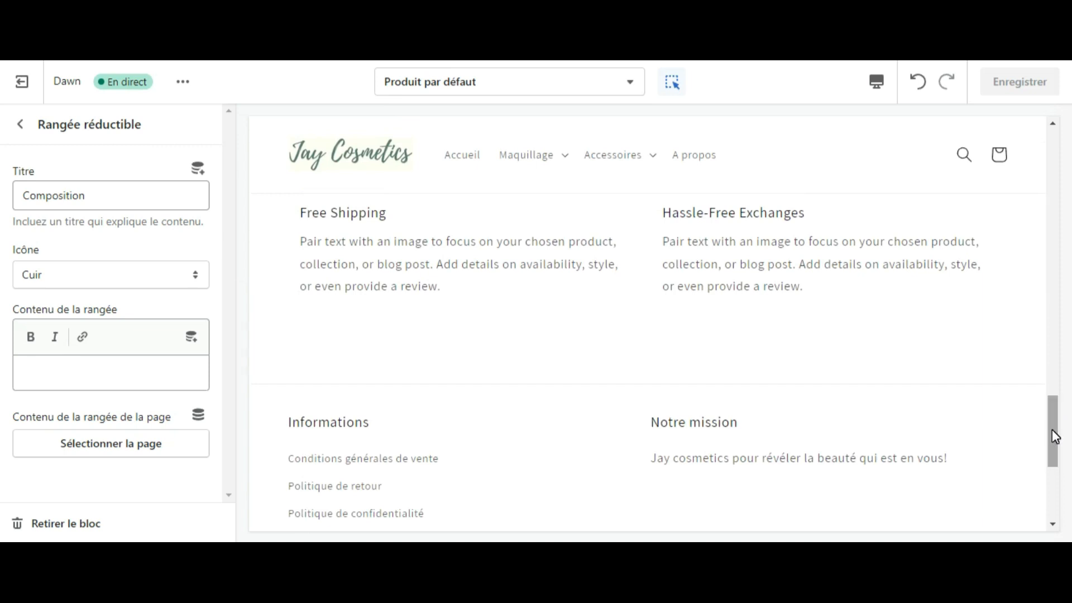
Open the theme's colour settings, and switch to Canva to look up the text colour of the Jay Cosmetics logo
left_click(20, 124)
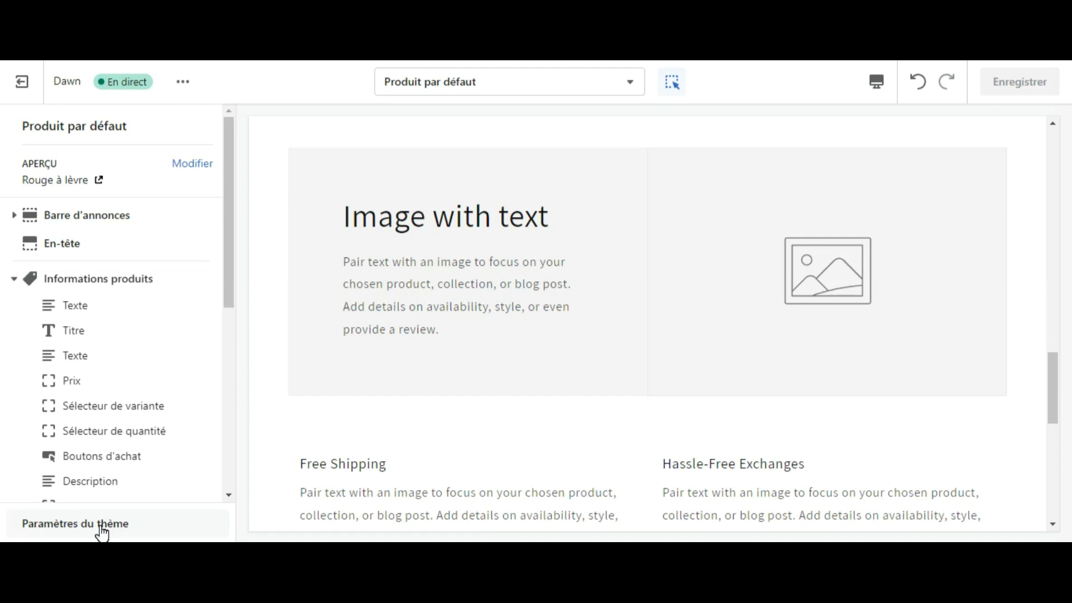
left_click(78, 523)
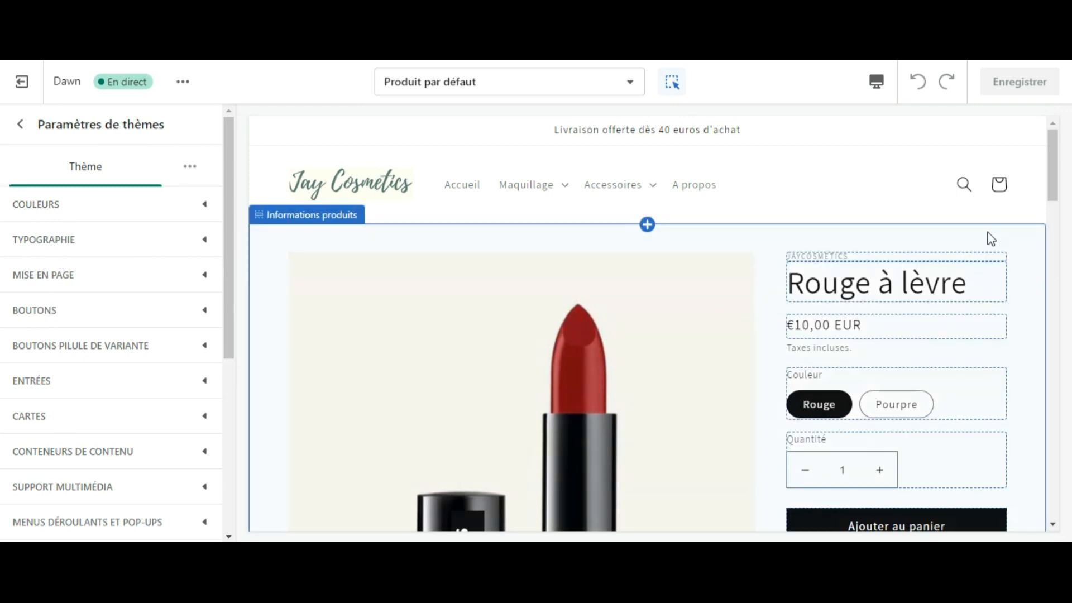
left_click_drag(1053, 166, 1053, 204)
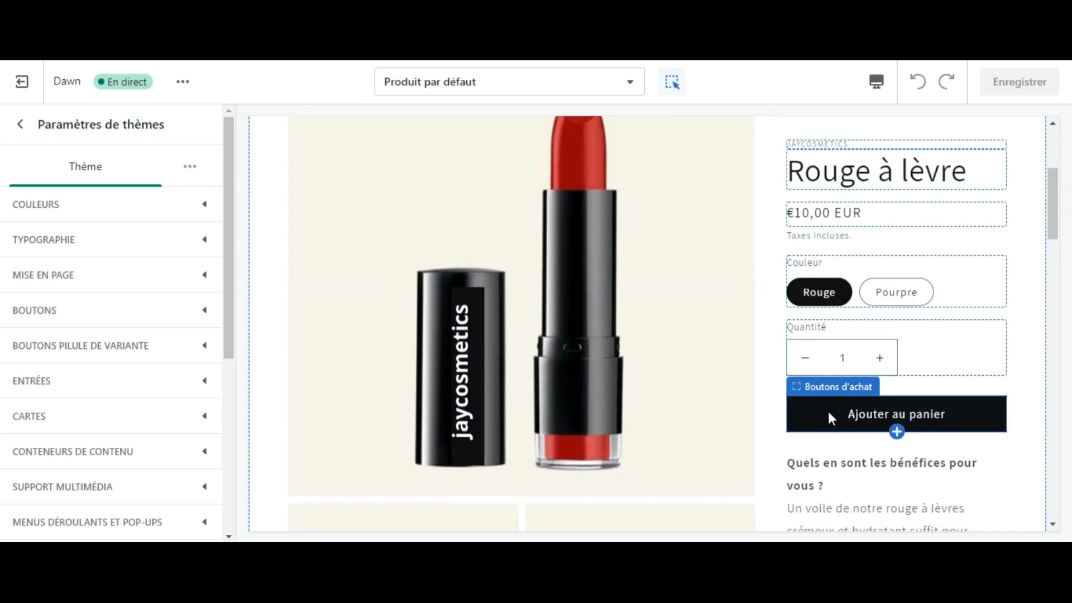
left_click(63, 205)
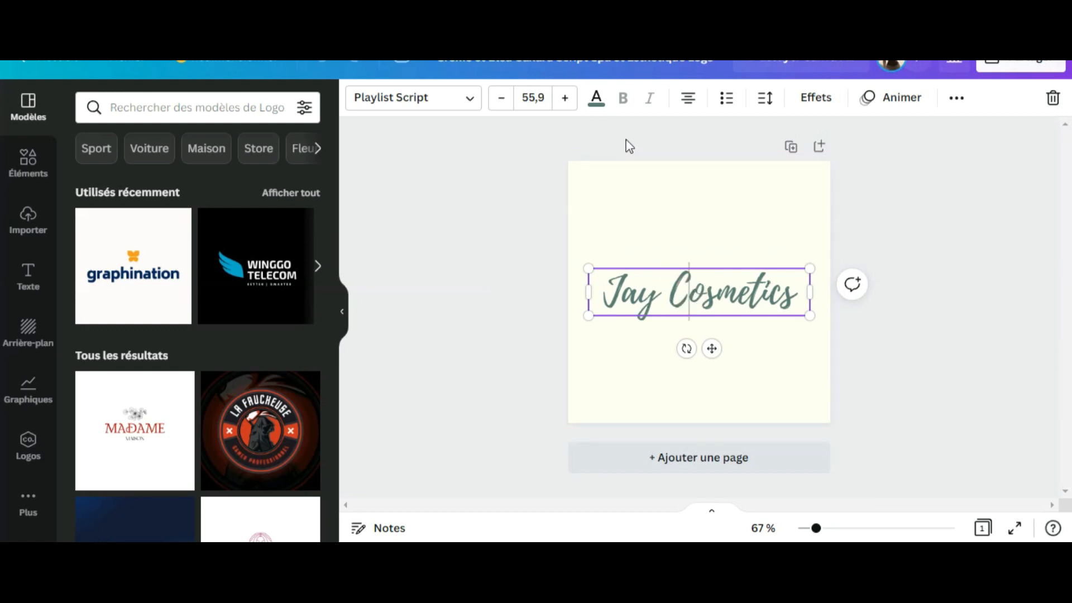
left_click(596, 99)
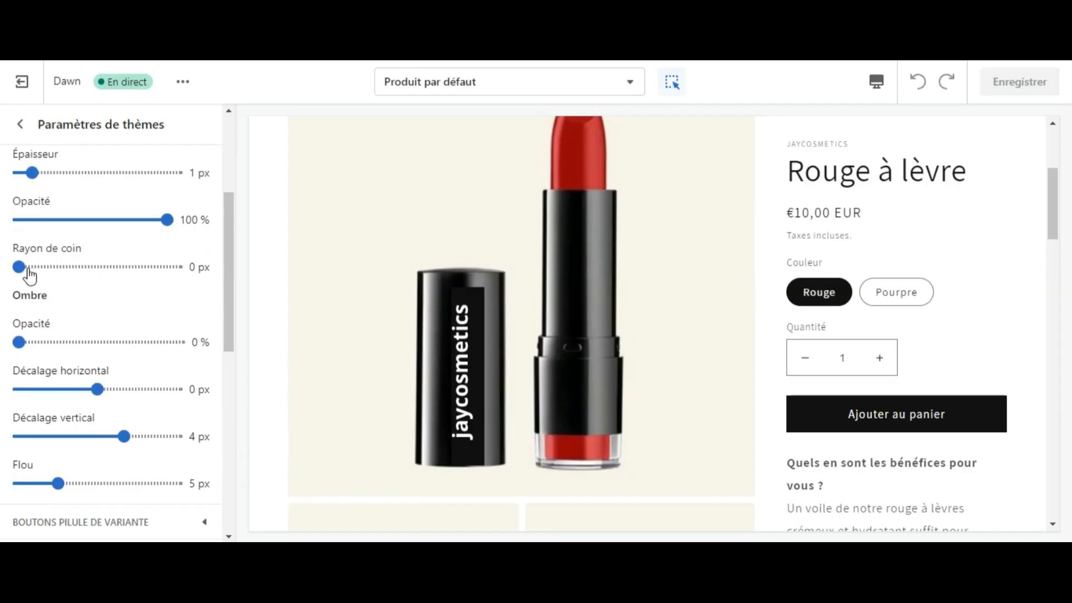
Increase the corner radius of the theme's buttons to give them rounded ends
left_click(18, 266)
left_click_drag(18, 266, 140, 267)
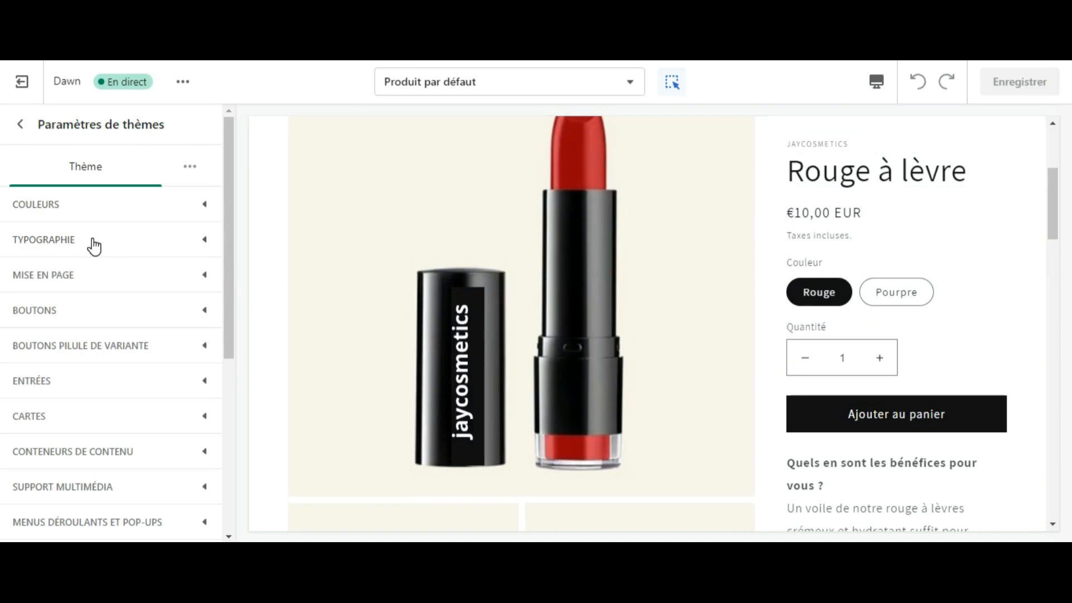
Examine the theme's typography, social media account and favicon settings
left_click(94, 245)
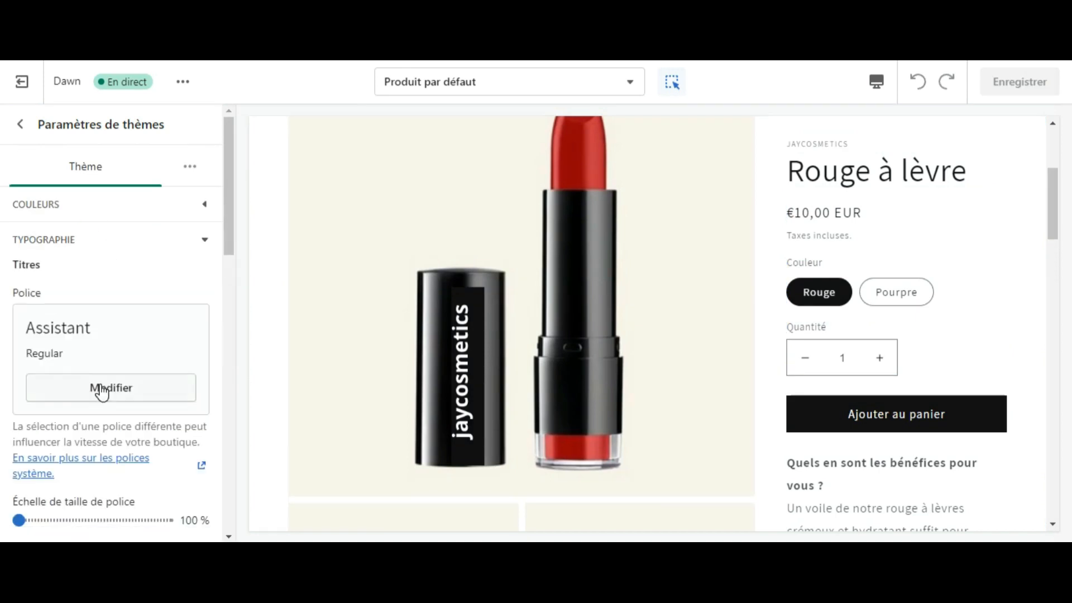
scroll(101, 392, "down", 2)
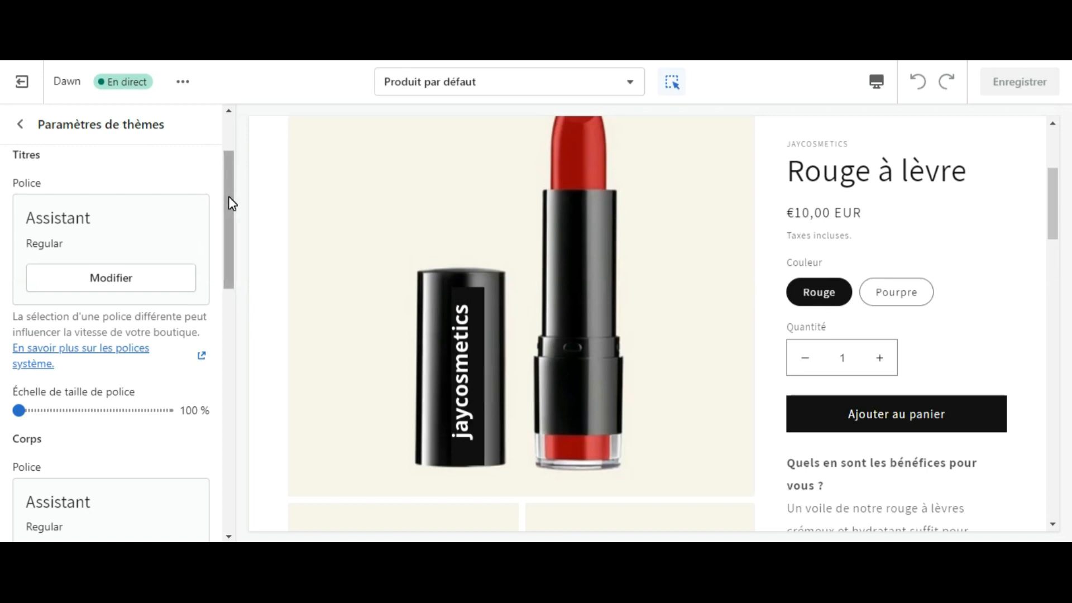
scroll(294, 170, "down", 8)
scroll(74, 275, "down", 10)
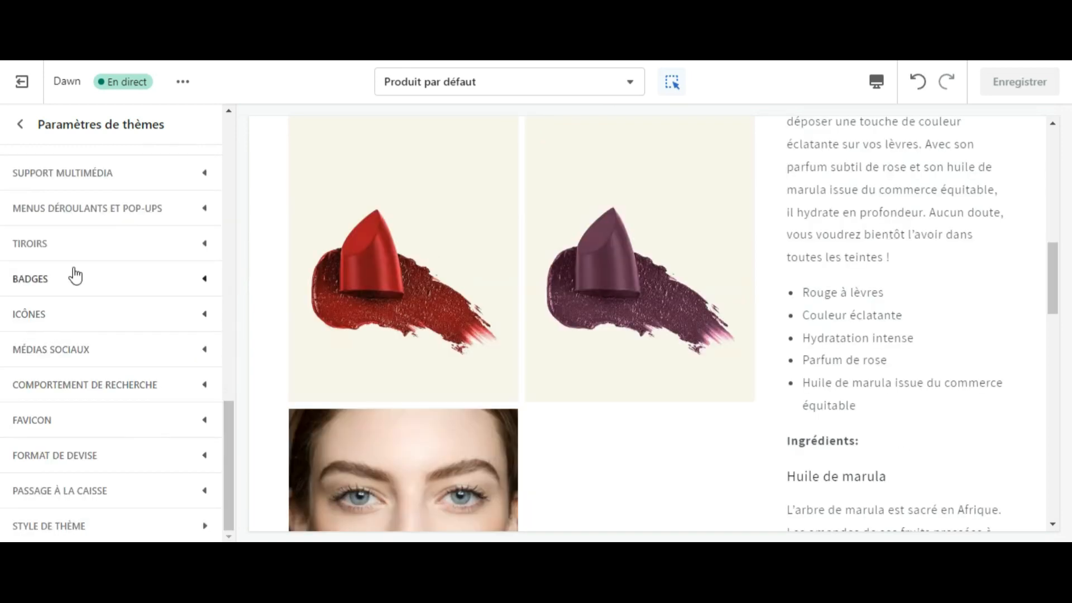
left_click(63, 350)
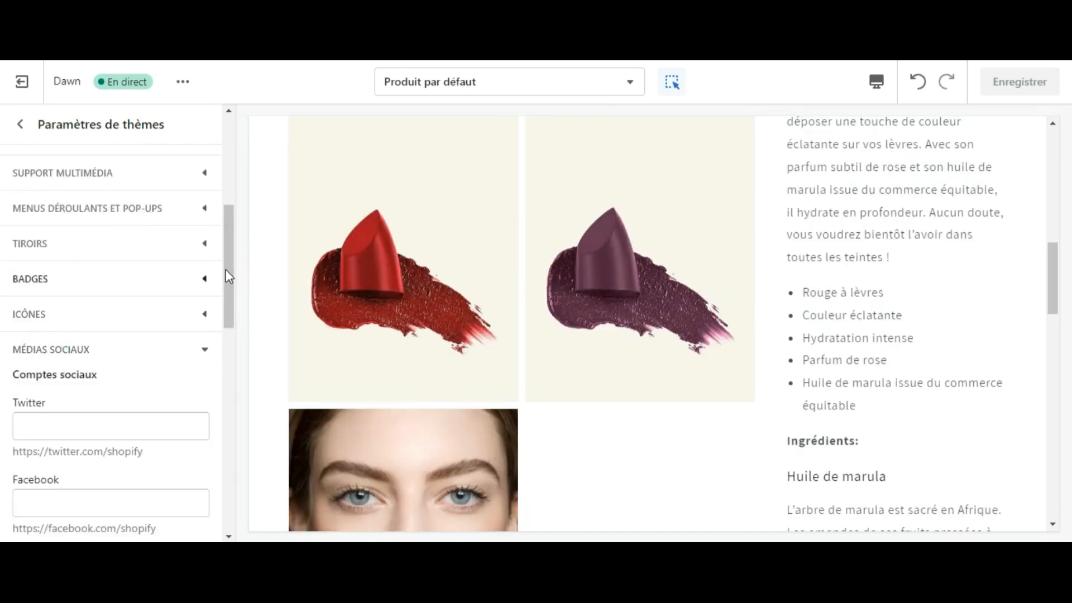
left_click_drag(231, 261, 237, 325)
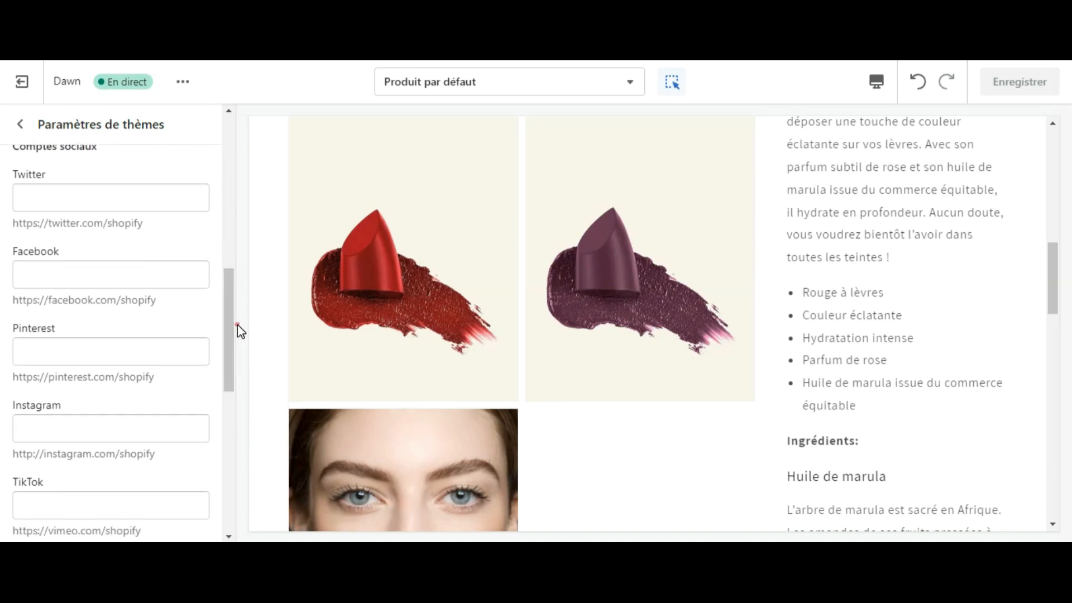
left_click(48, 278)
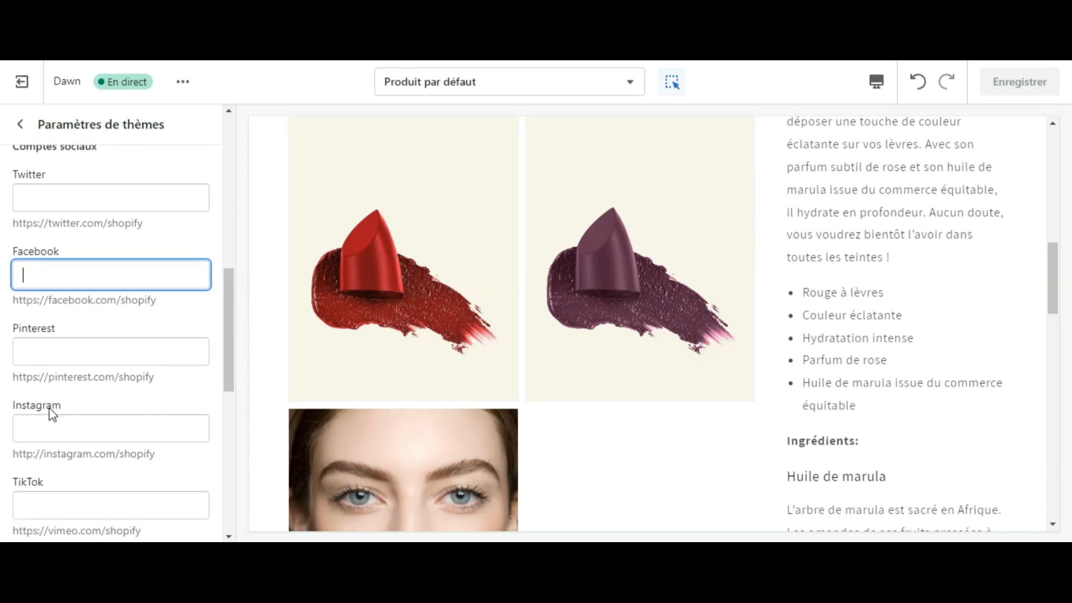
left_click_drag(229, 322, 235, 457)
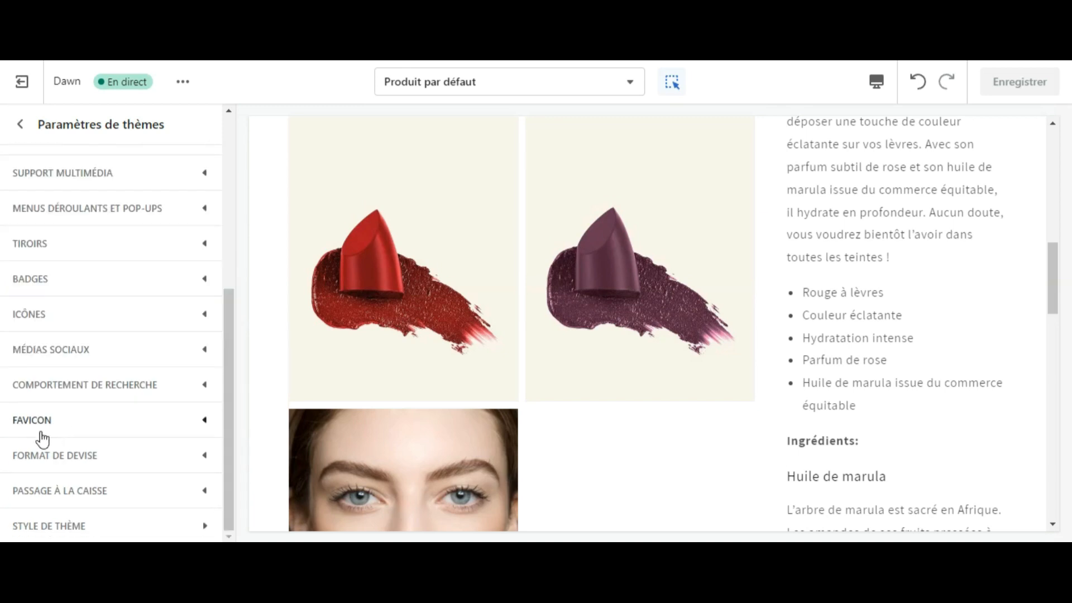
left_click(67, 418)
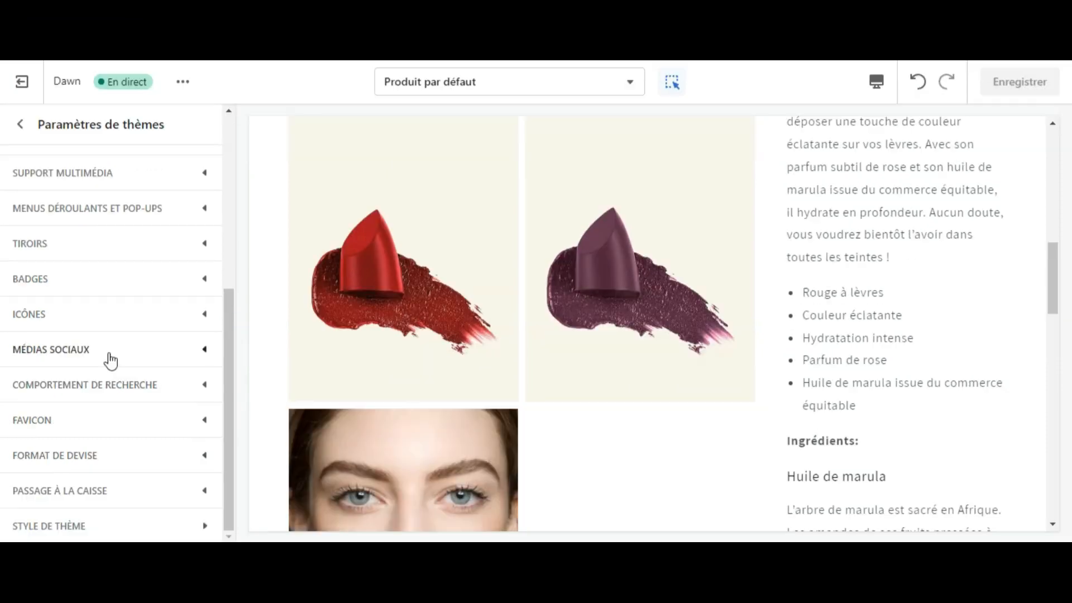
Add the Jay Cosmetics logo as the custom logo image in the checkout settings and save the theme
left_click(74, 492)
scroll(229, 297, "down", 8)
scroll(226, 291, "up", 2)
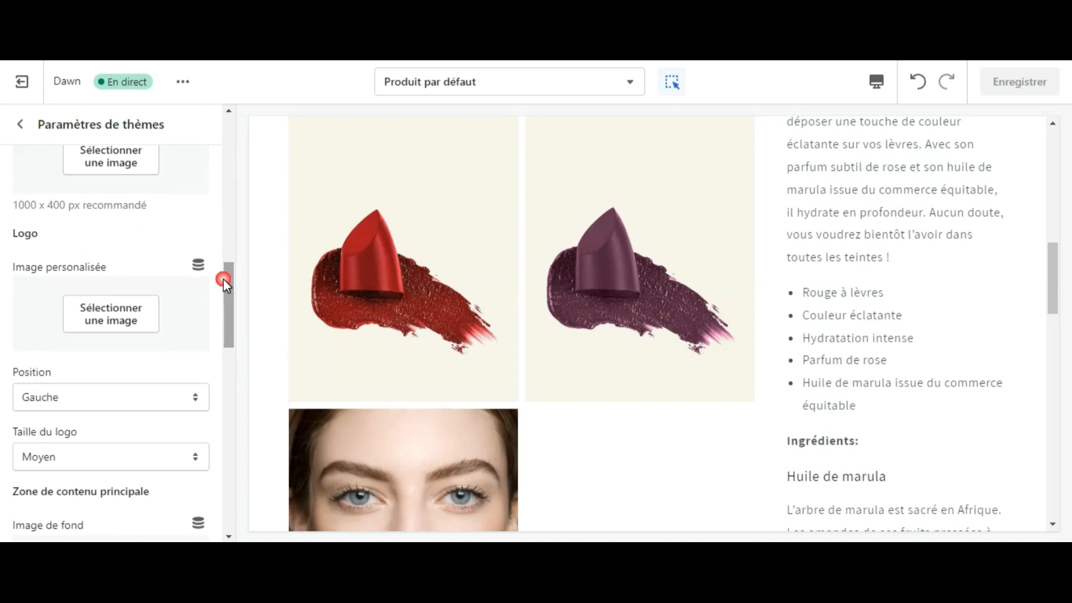
left_click(85, 323)
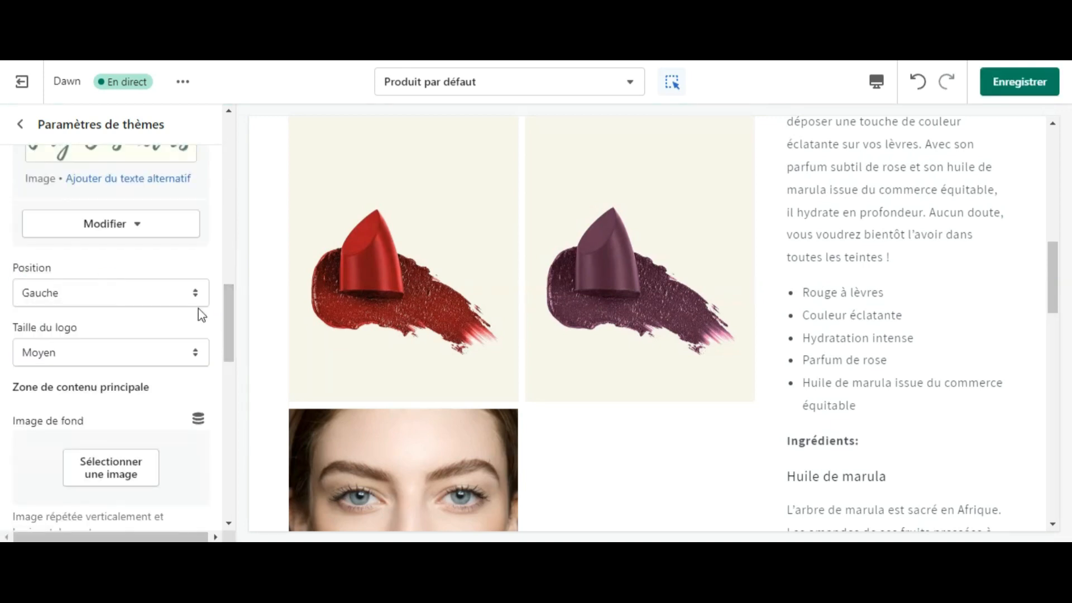
left_click_drag(233, 311, 237, 445)
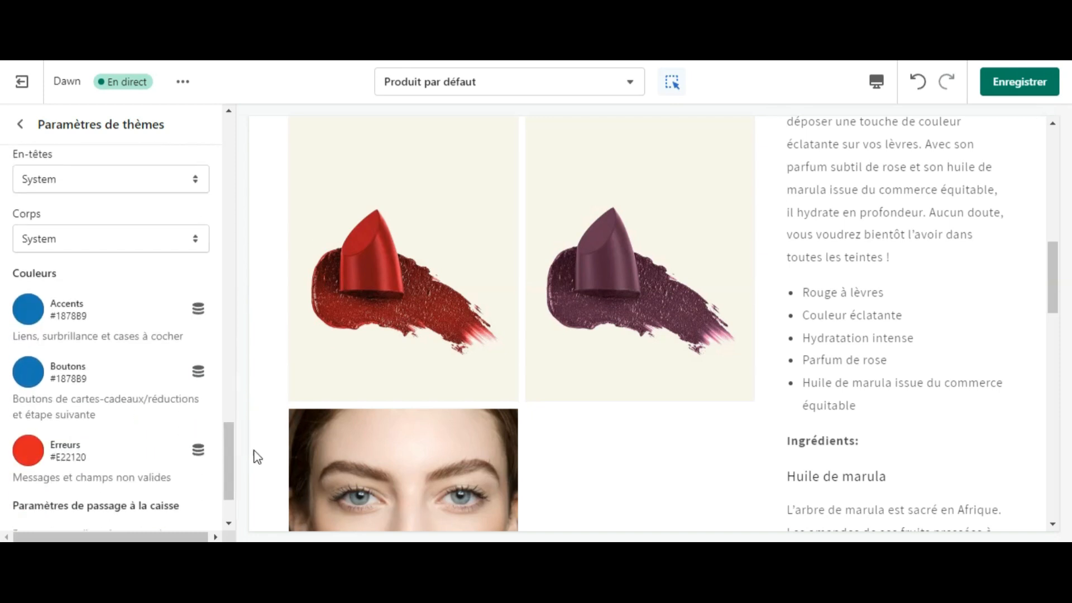
left_click_drag(230, 457, 207, 343)
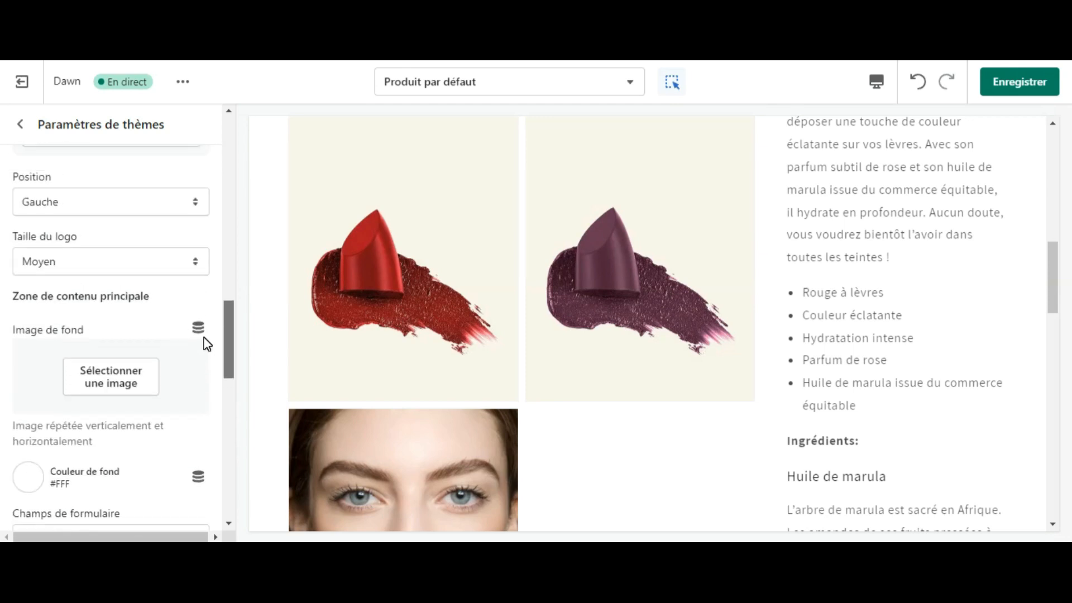
scroll(202, 330, "up", 2)
scroll(206, 395, "down", 7)
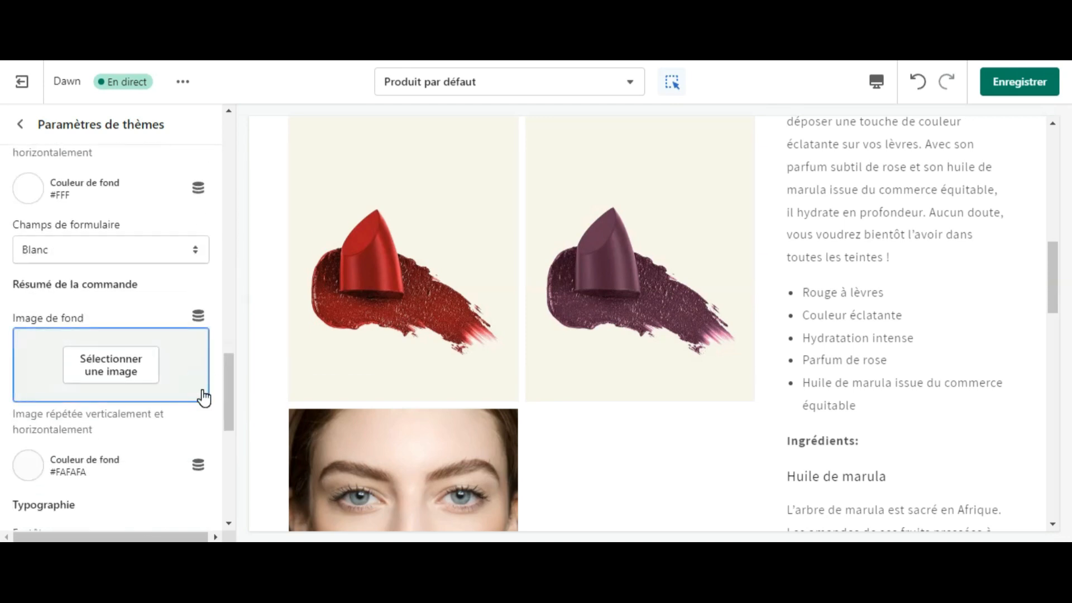
left_click(1007, 81)
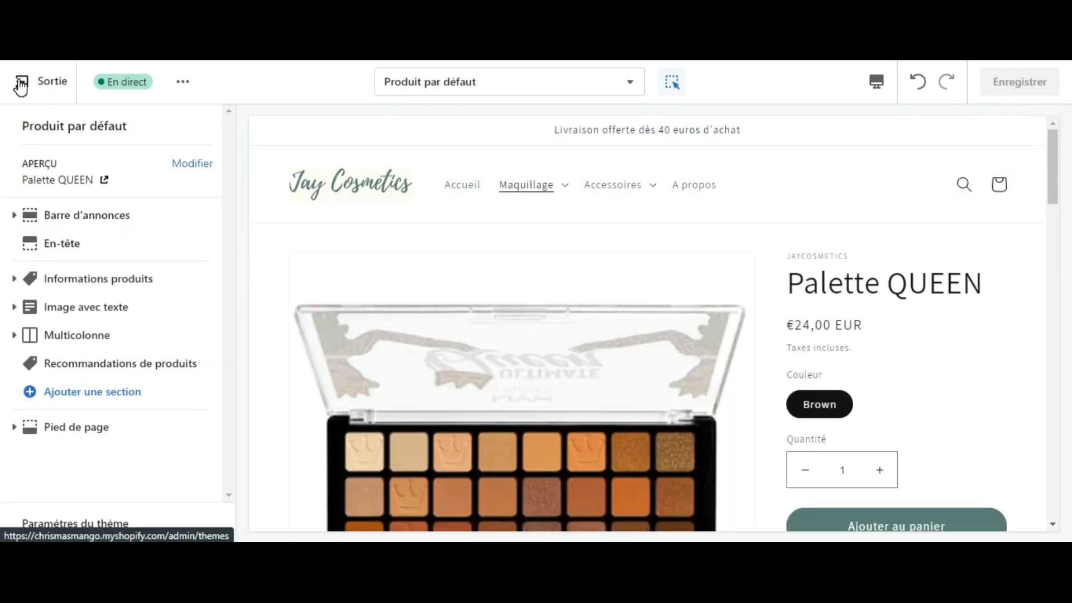
Leave the theme editor, open the online store and look over its home page down to the featured products
left_click(21, 85)
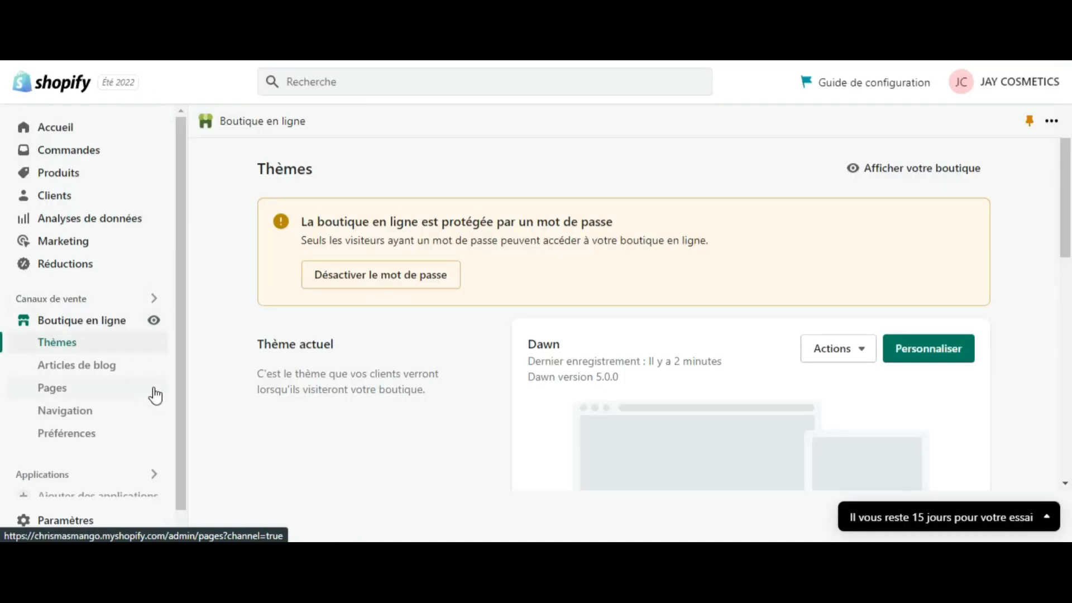
left_click(158, 322)
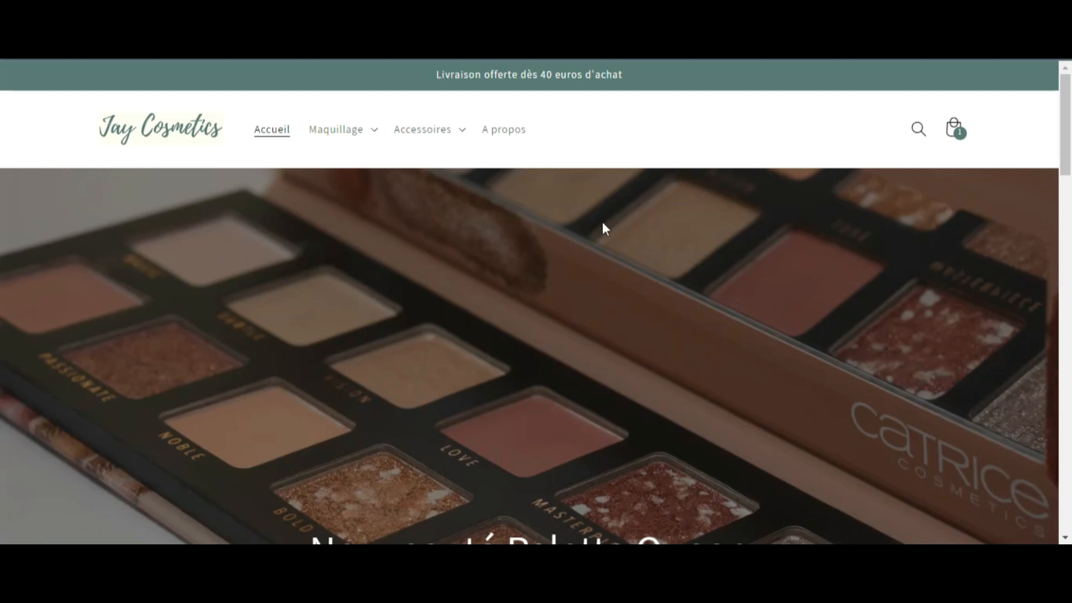
scroll(324, 207, "down", 3)
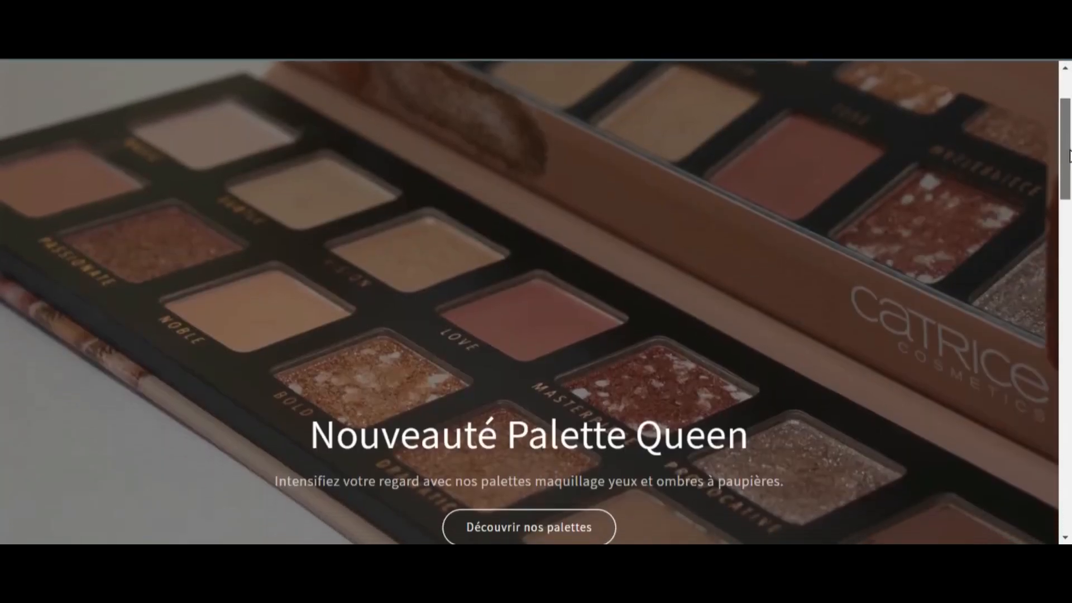
left_click_drag(1069, 168, 1042, 257)
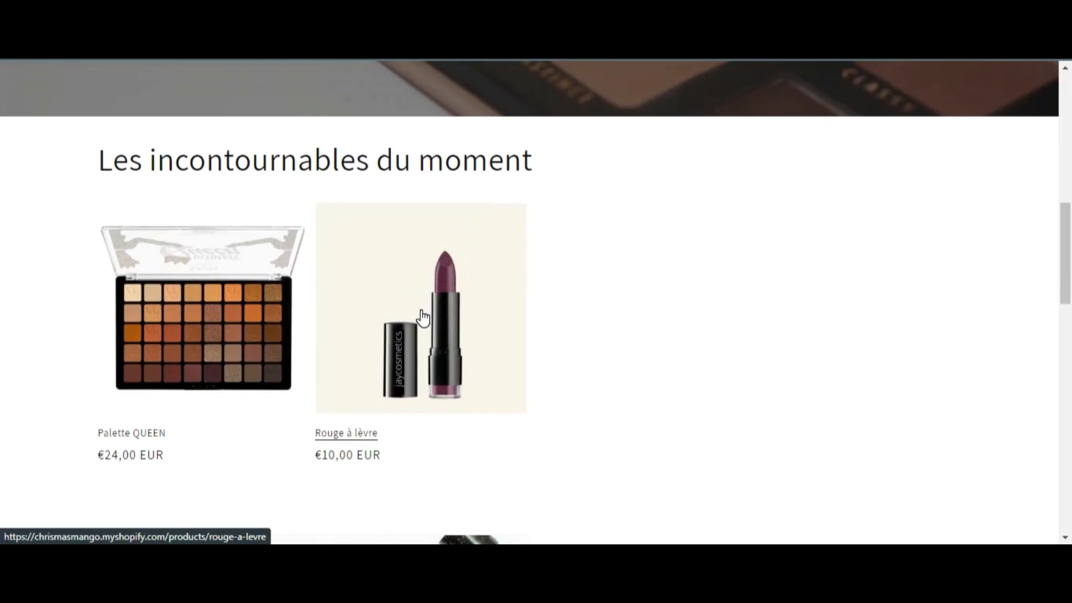
Open the "Rouge à lèvre" product page from the featured products and add the lipstick to the cart
left_click(421, 317)
left_click_drag(1069, 149, 1046, 232)
left_click(772, 357)
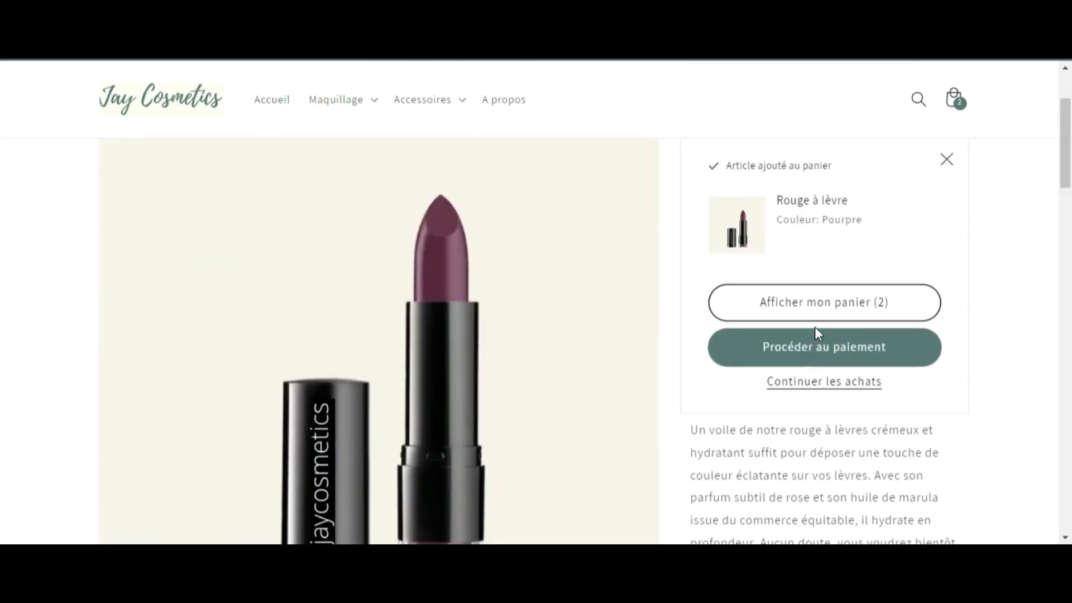
View the cart containing the lipstick and the Palette QUEEN, and proceed to the checkout
left_click(819, 308)
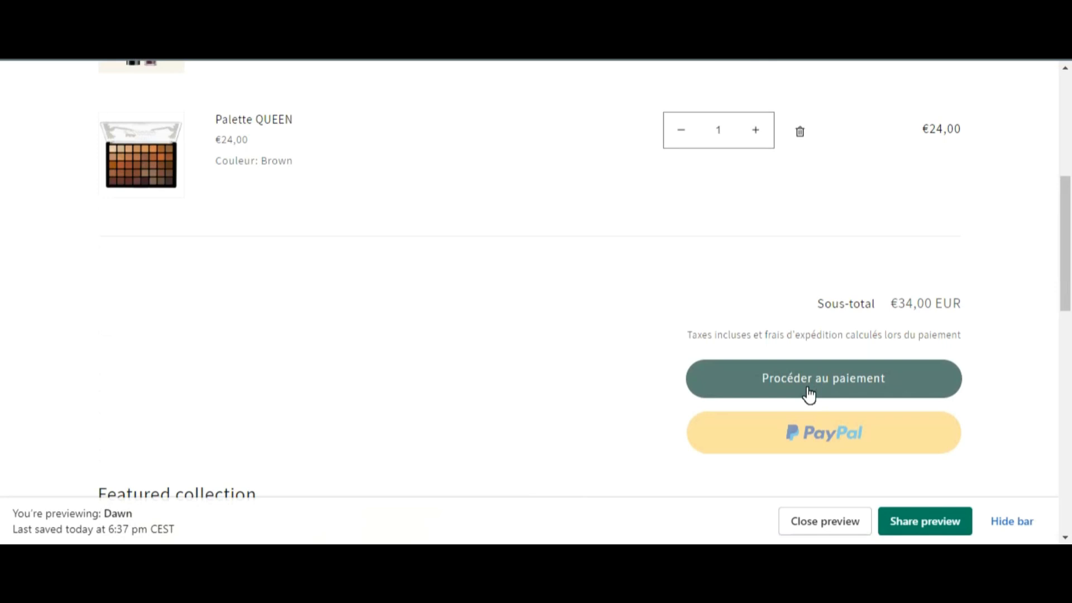
left_click(808, 392)
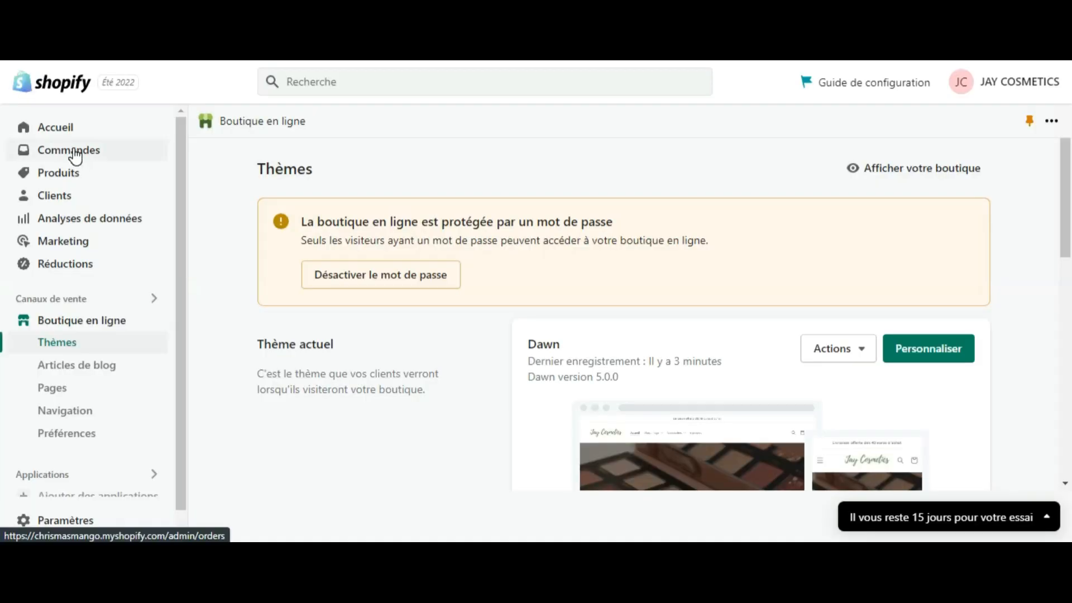
Open the orders section of the store admin, and look over the online store's preferences page
left_click(75, 156)
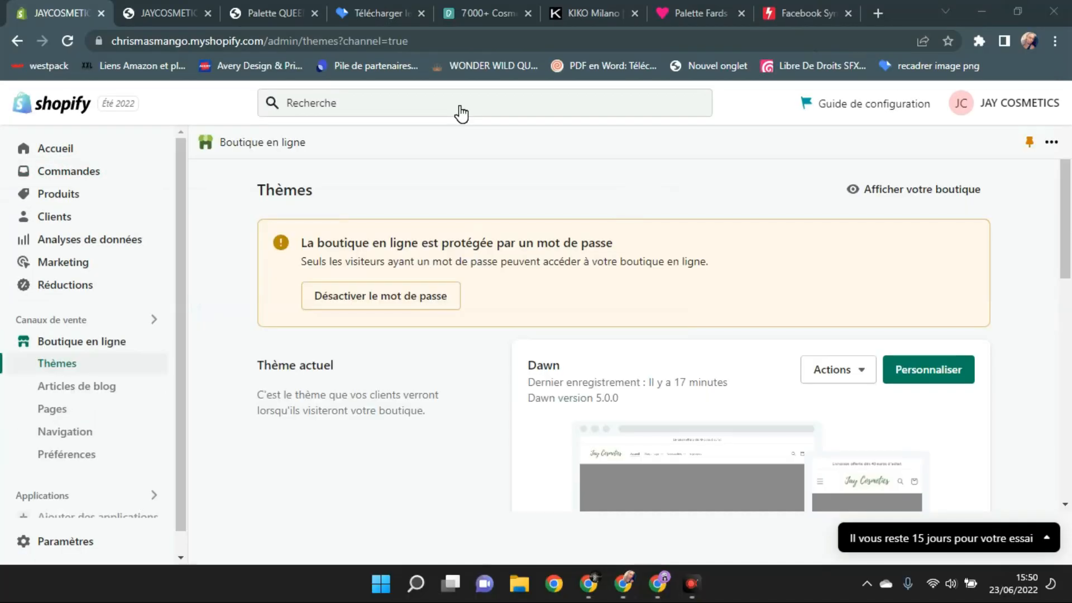
left_click(50, 452)
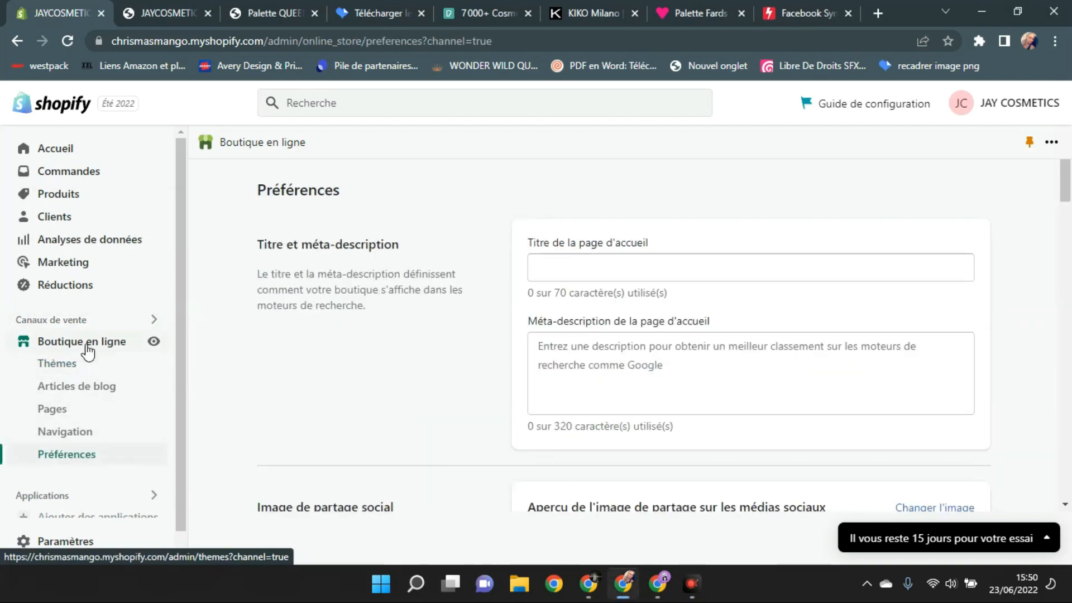
left_click_drag(1065, 180, 1065, 425)
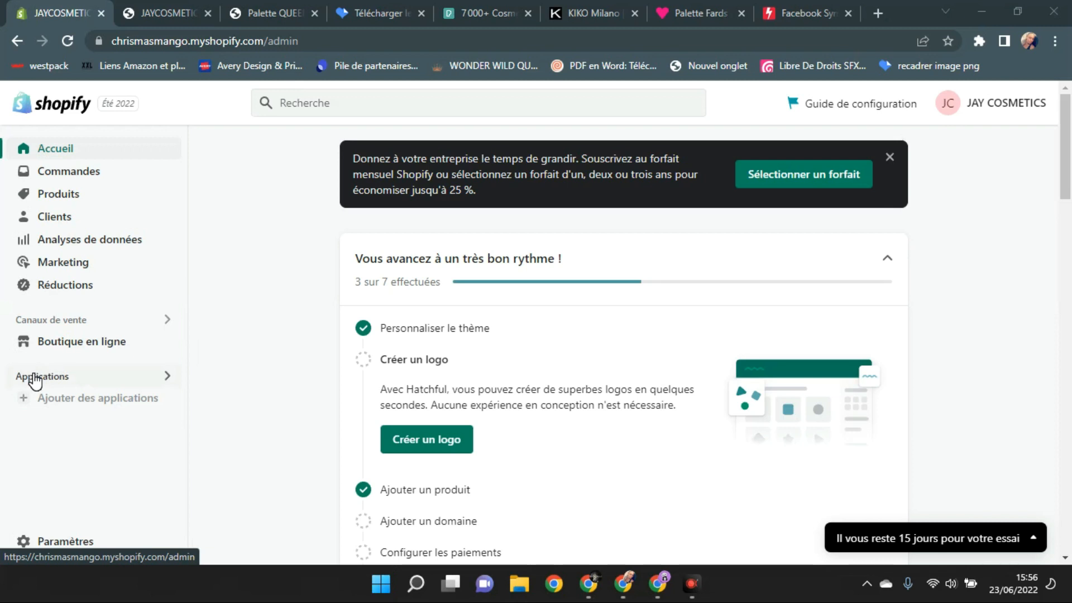
Open the apps and sales channels settings and go from there to the Shopify App Store
left_click(65, 377)
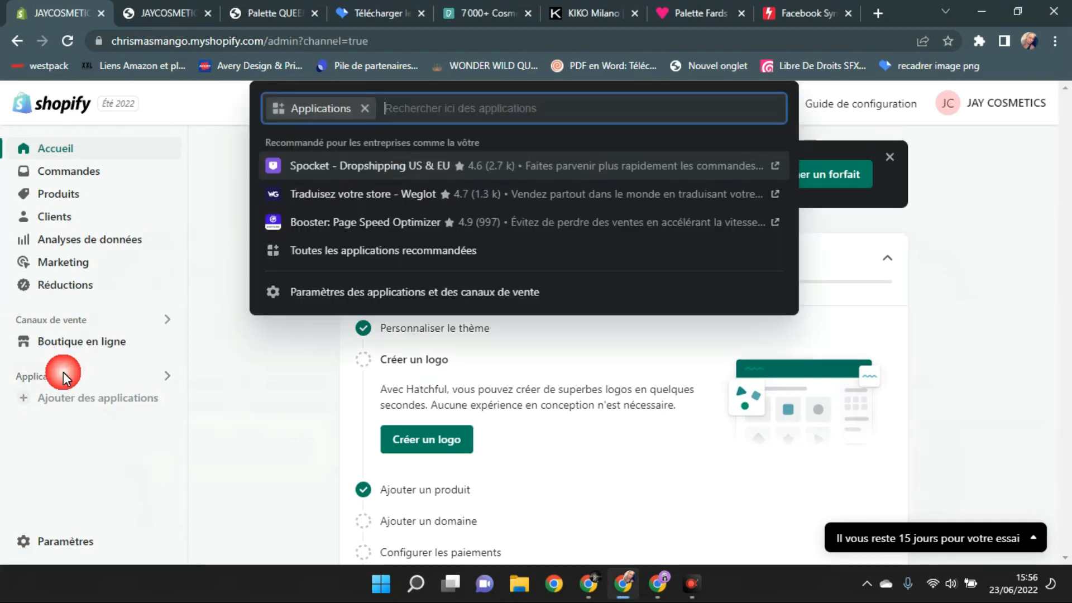
left_click(439, 294)
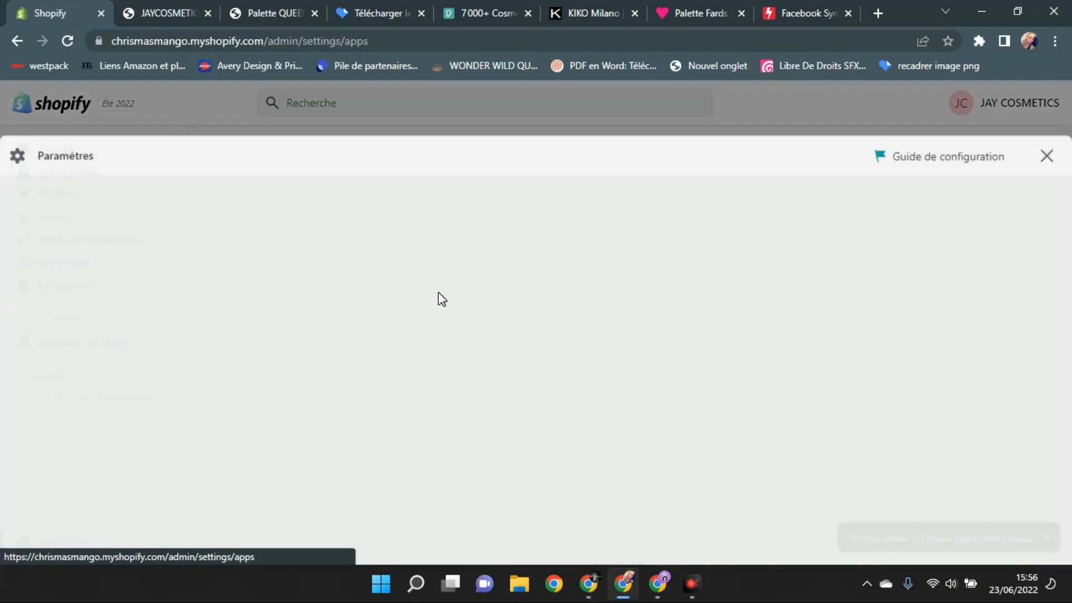
left_click(930, 189)
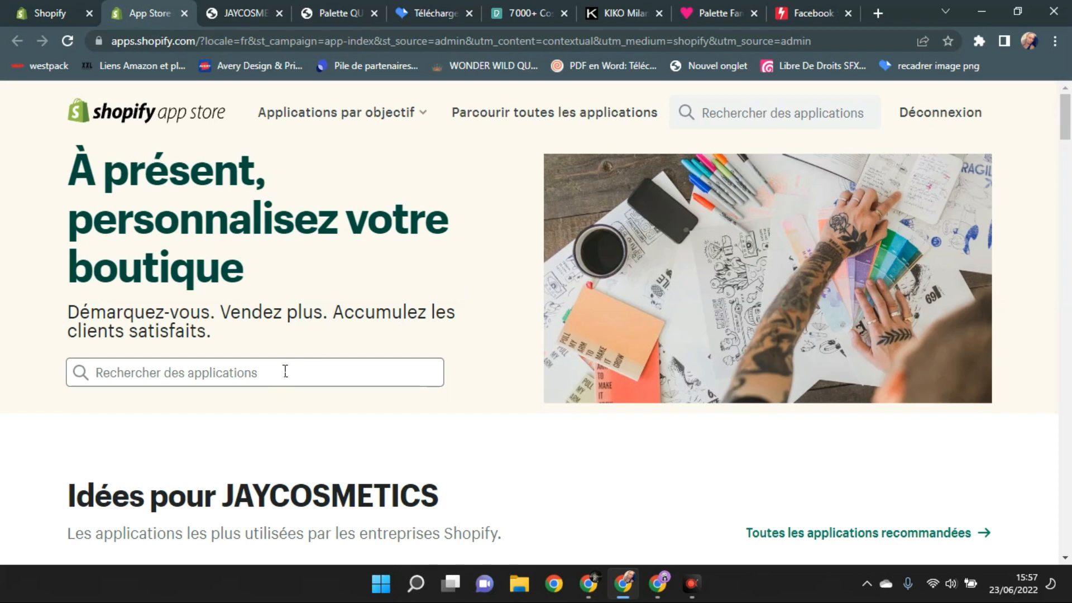
Search the Shopify App Store for "order printer" and look through the matching apps
left_click(286, 371)
type("order printer")
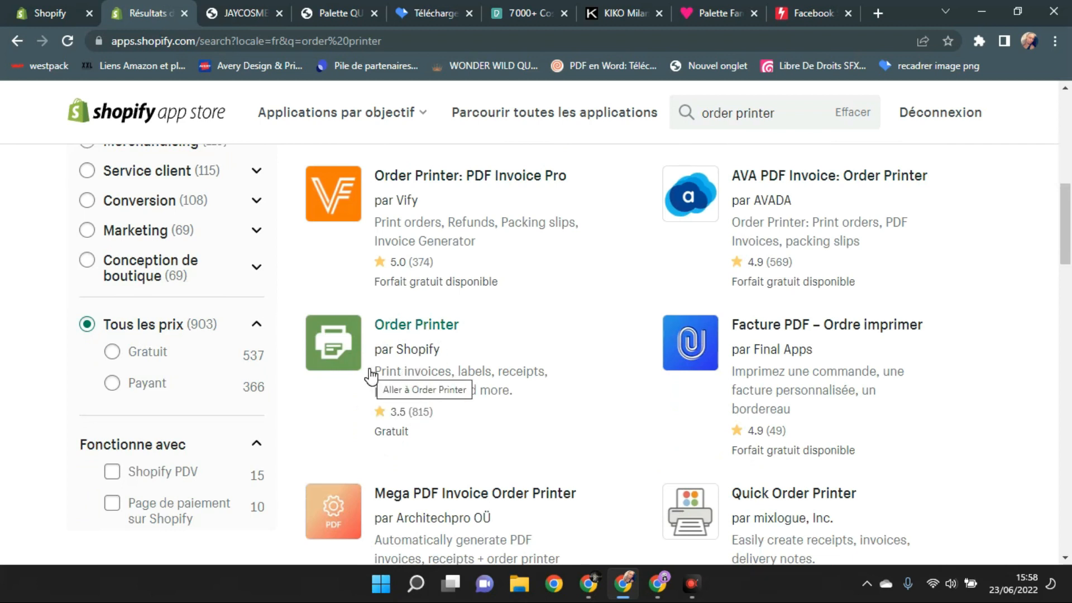
left_click_drag(1066, 225, 1070, 138)
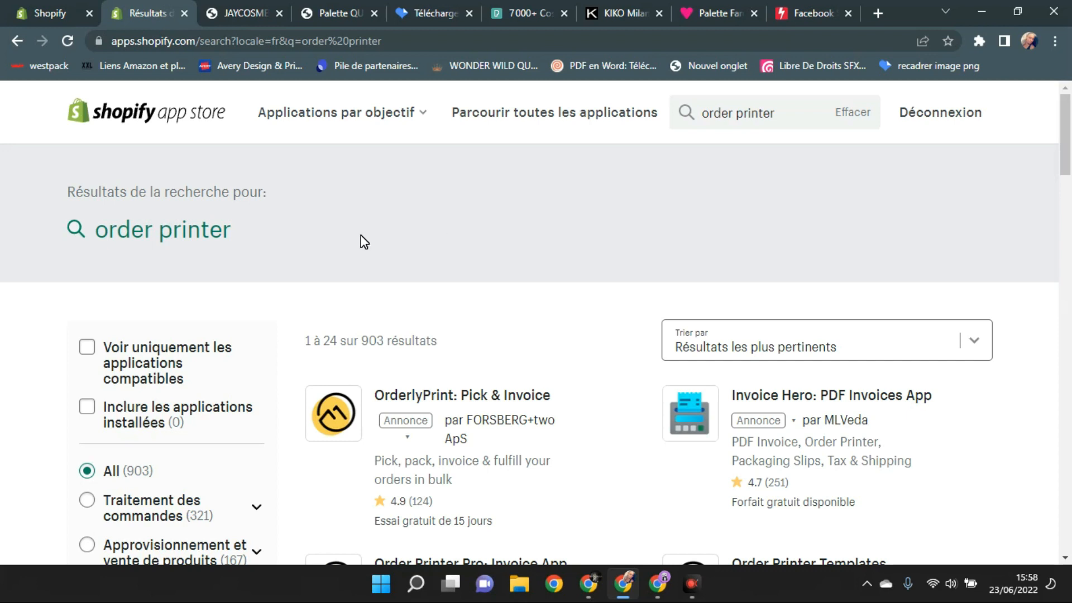
Replace the app search with "loox" to find the Loox product reviews app
left_click(853, 113)
left_click(743, 111)
type("loox")
key("Return")
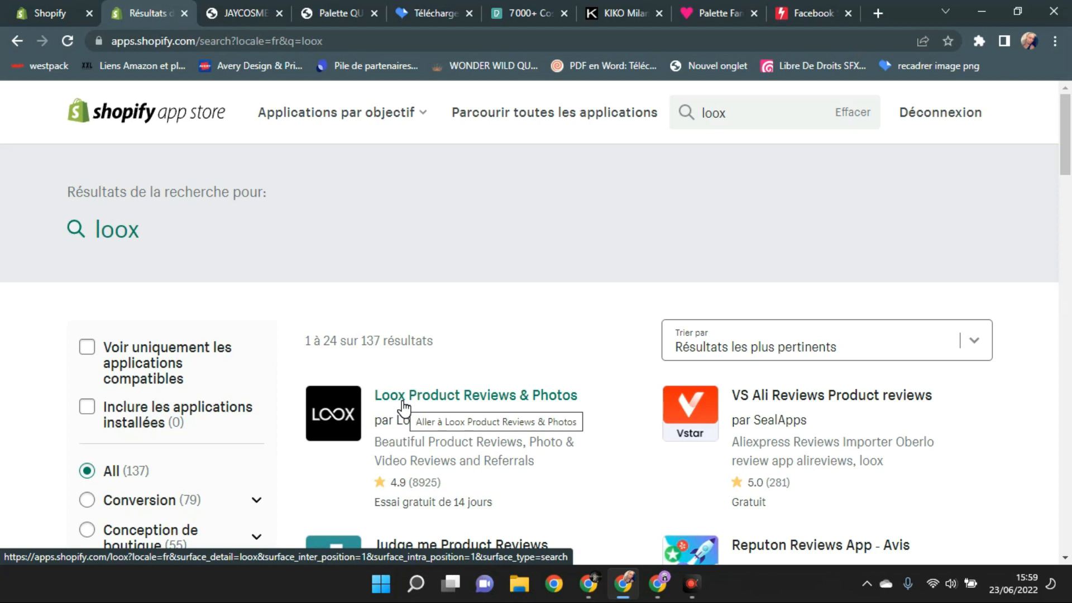
Search the app store for "klaviyo" and open the Klaviyo: Email Marketing & SMS app page
left_click(735, 110)
key("BackSpace")
key("BackSpace")
key("BackSpace")
key("BackSpace")
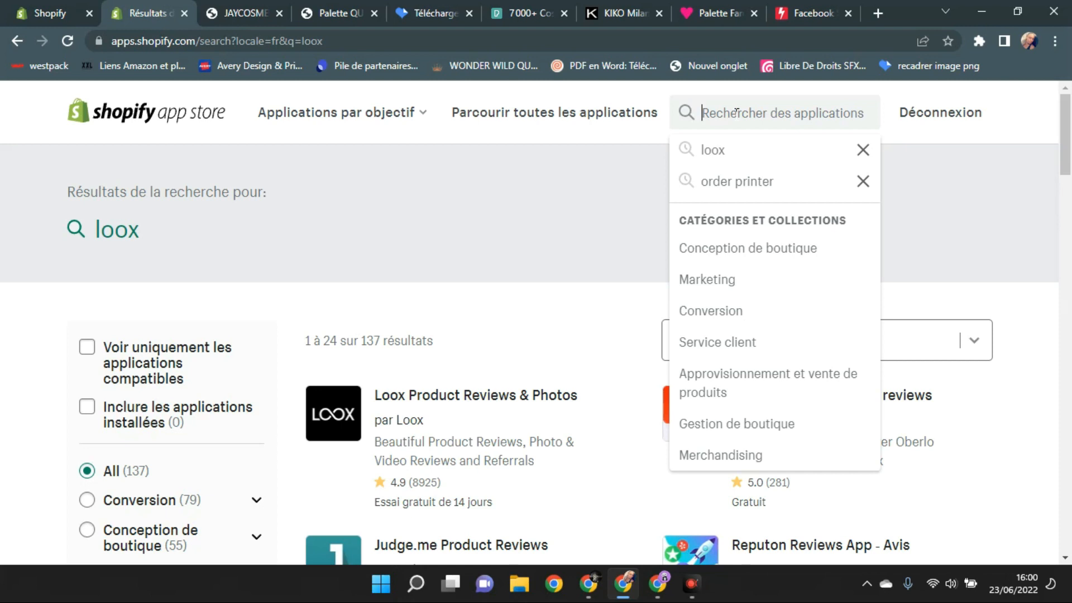
type("klaviyo")
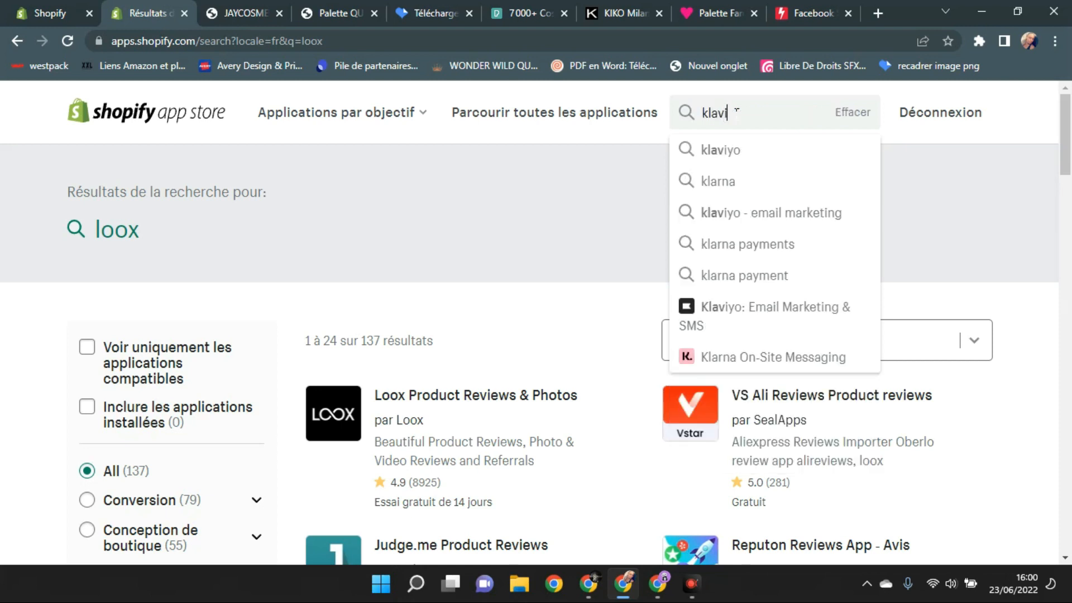
left_click(721, 215)
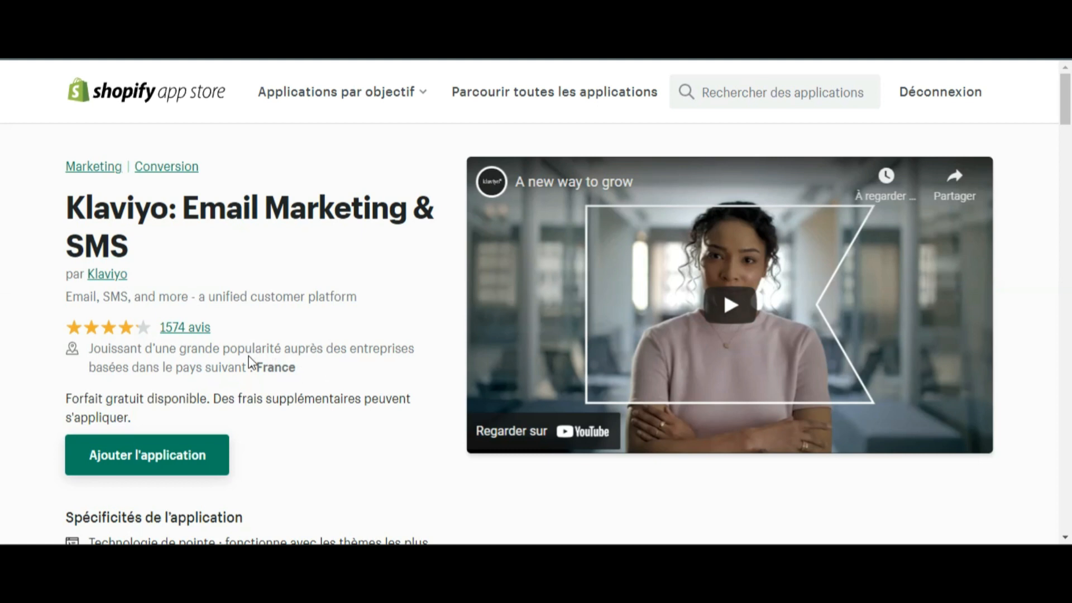
left_click(705, 91)
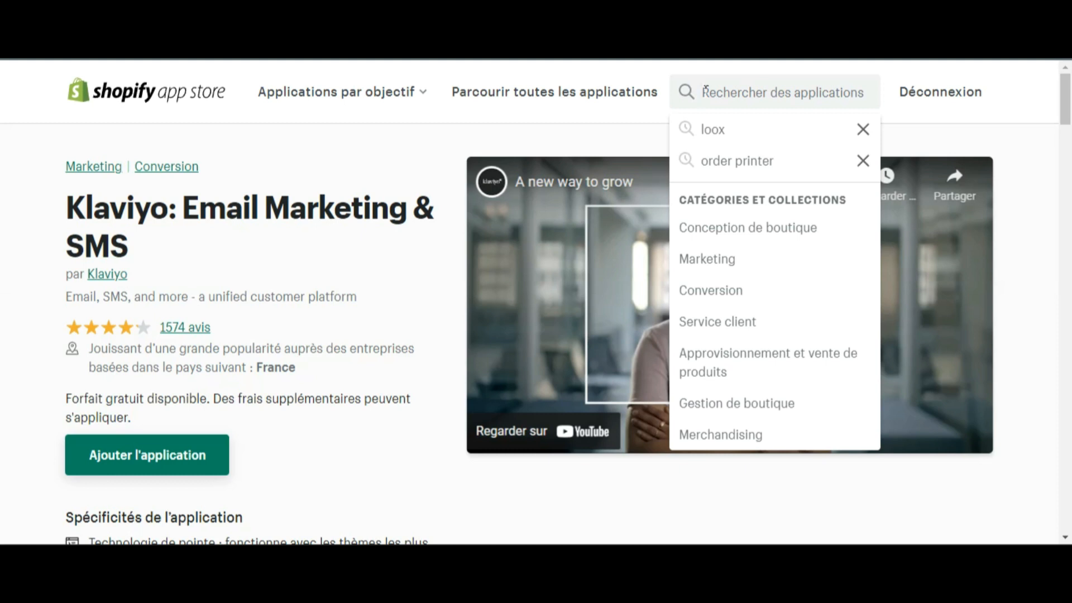
left_click(547, 153)
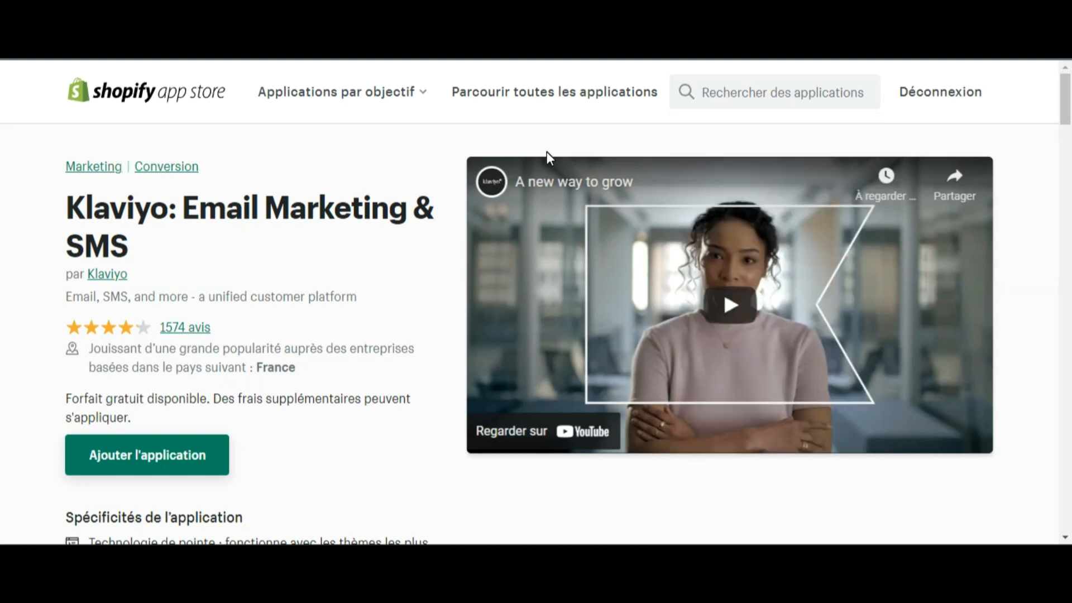